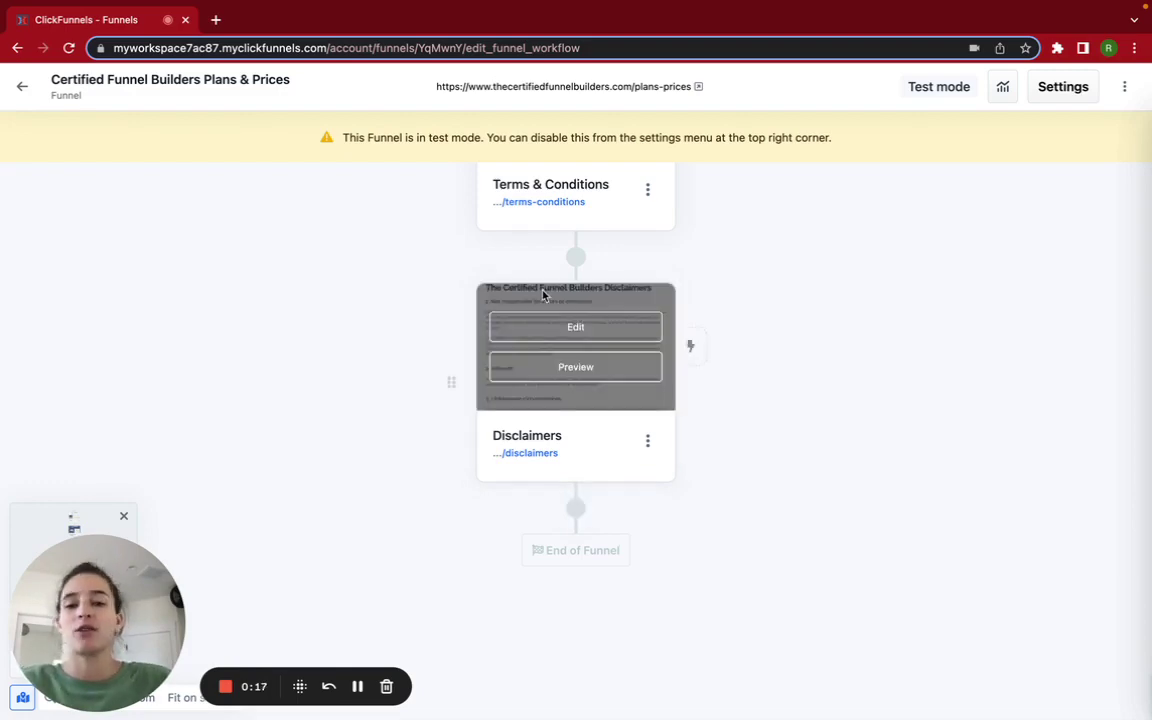
Add a new page at the end of the funnel, after Disclaimers, based on the Order Form 4 template.
{"action": "scroll", "coordinate": [542, 296], "scroll_direction": "up", "scroll_amount": 15}
{"action": "scroll", "coordinate": [542, 296], "scroll_direction": "down", "scroll_amount": 15}
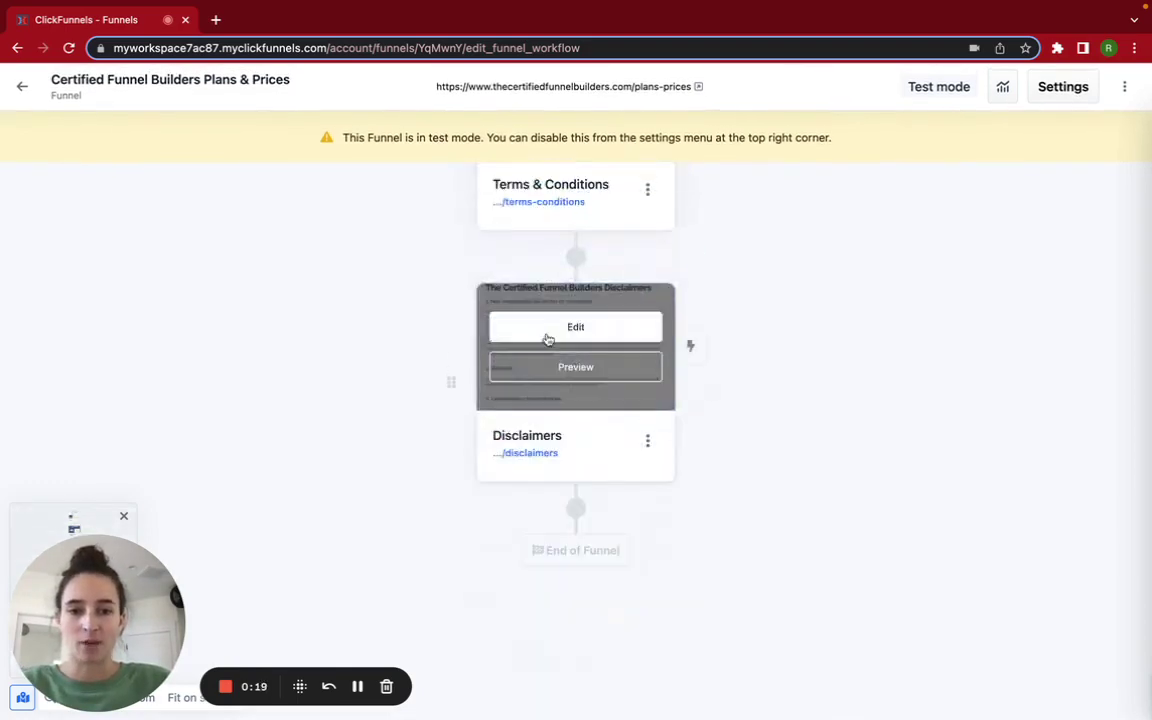
{"action": "left_click", "coordinate": [575, 512]}
{"action": "left_click", "coordinate": [960, 173]}
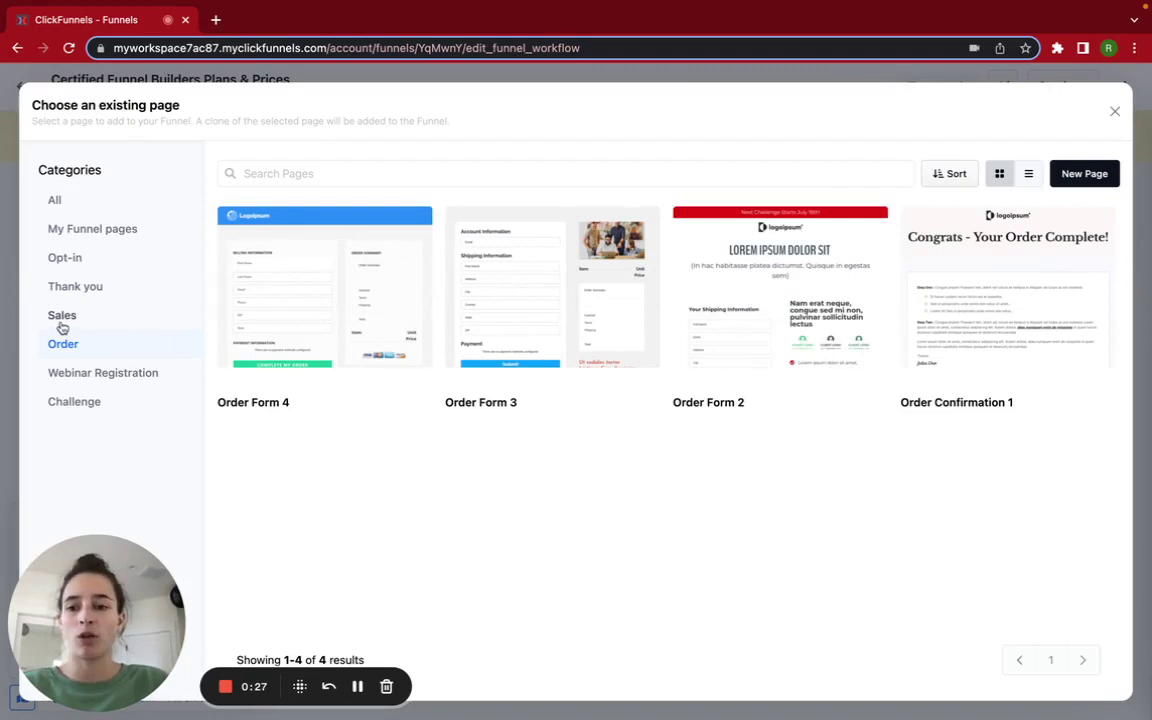
{"action": "left_click", "coordinate": [340, 302]}
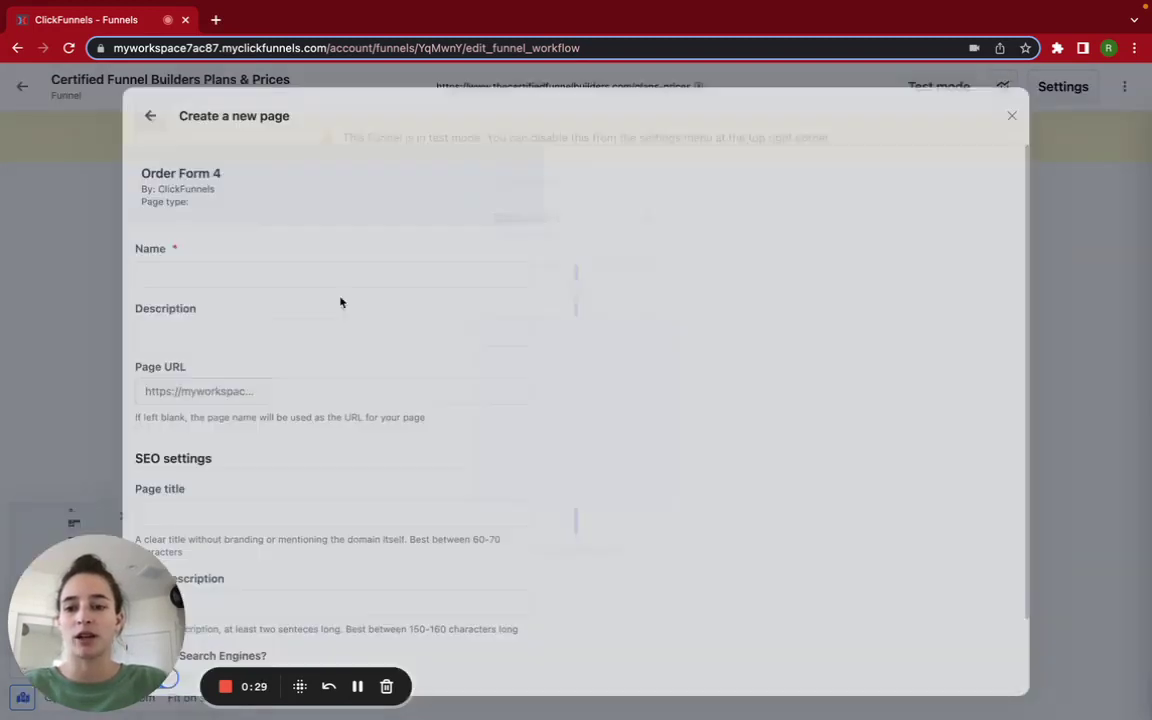
Name the new page DEMO, leave the other page details blank, and create it.
{"action": "scroll", "coordinate": [310, 290], "scroll_direction": "down", "scroll_amount": 2}
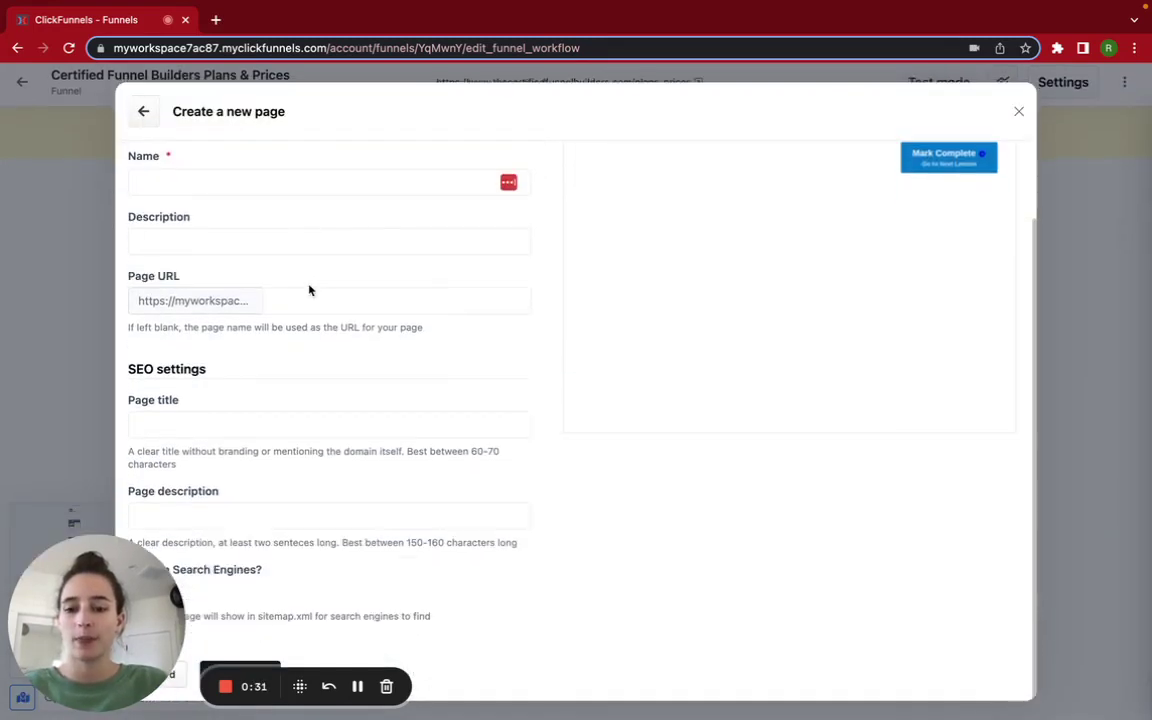
{"action": "scroll", "coordinate": [298, 207], "scroll_direction": "up", "scroll_amount": 1}
{"action": "scroll", "coordinate": [297, 200], "scroll_direction": "down", "scroll_amount": 1}
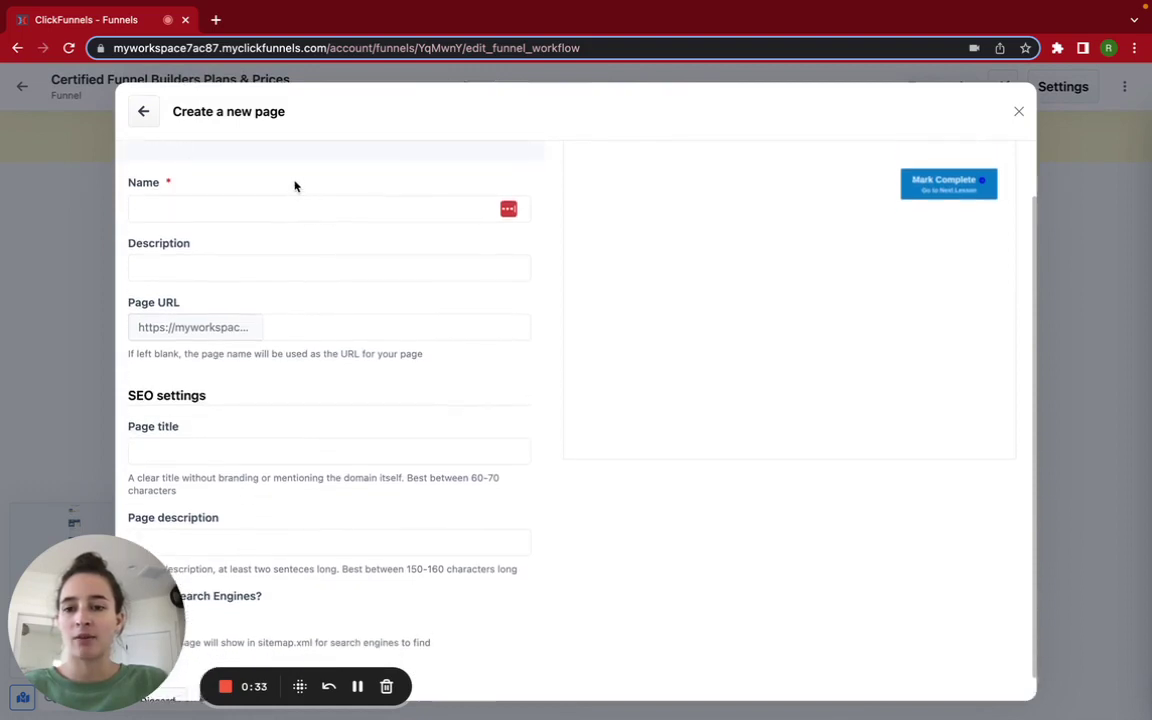
{"action": "left_click", "coordinate": [252, 210]}
{"action": "type", "text": "DEMO"}
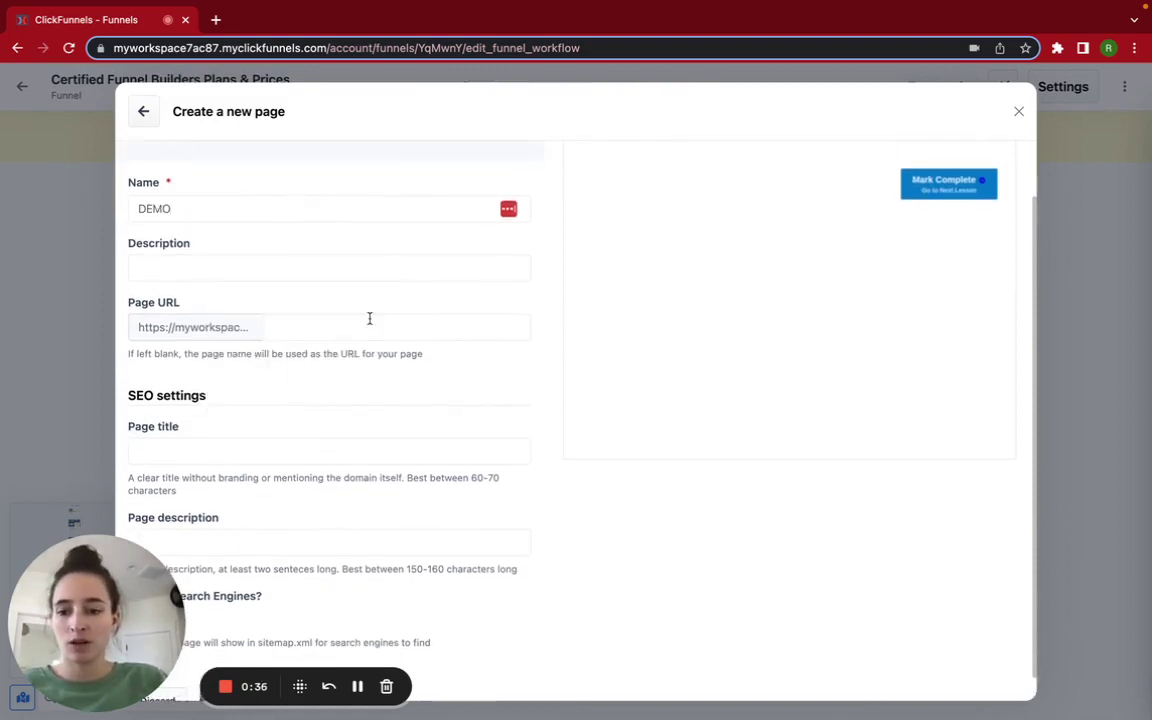
{"action": "scroll", "coordinate": [369, 318], "scroll_direction": "down", "scroll_amount": 1}
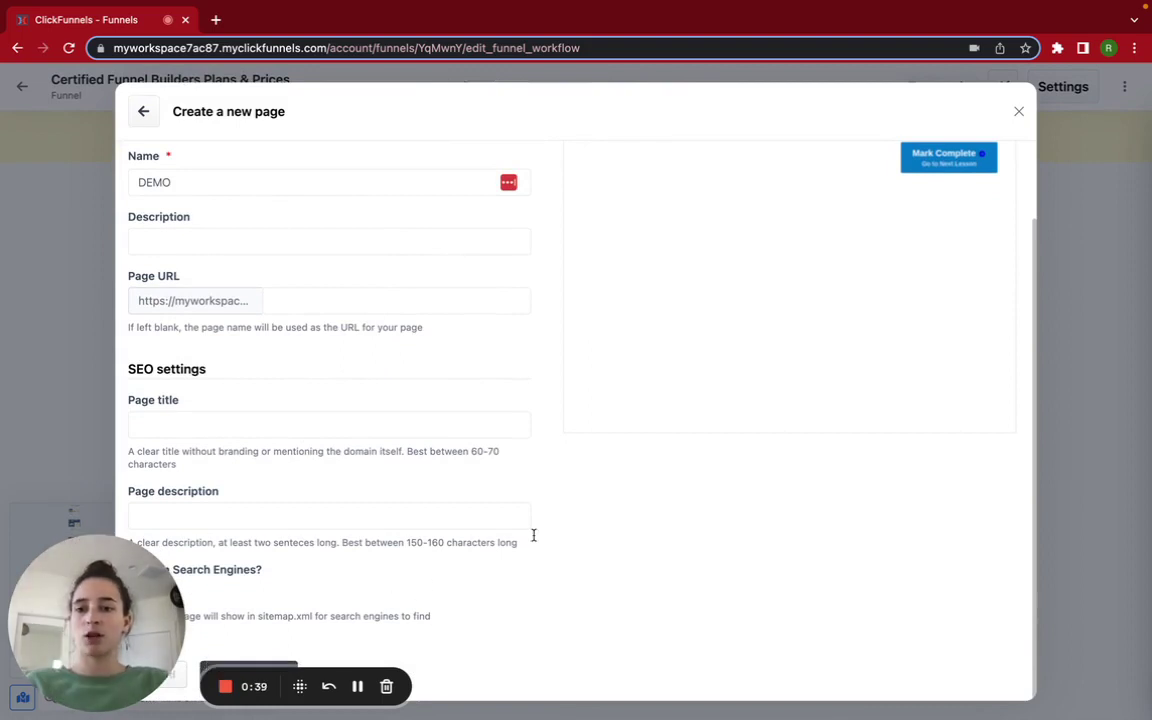
{"action": "left_click", "coordinate": [266, 667]}
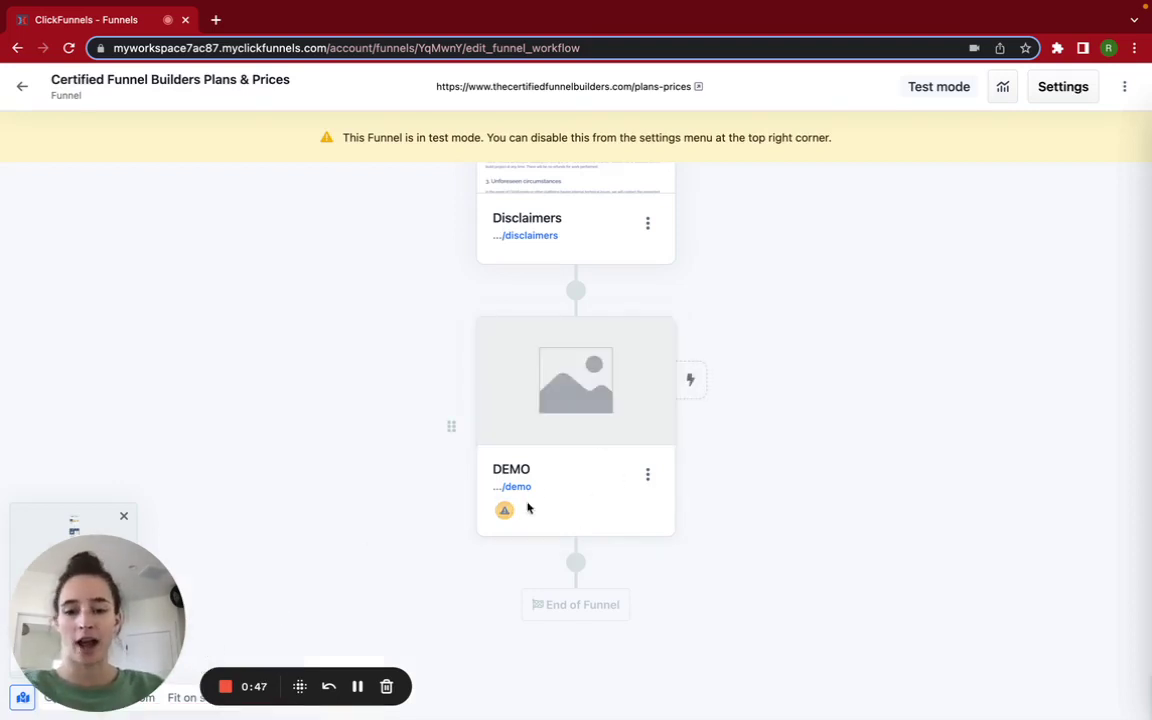
Attach the existing product FunnelPrimeX (Monthly) to the DEMO page.
{"action": "mouse_move", "coordinate": [506, 511]}
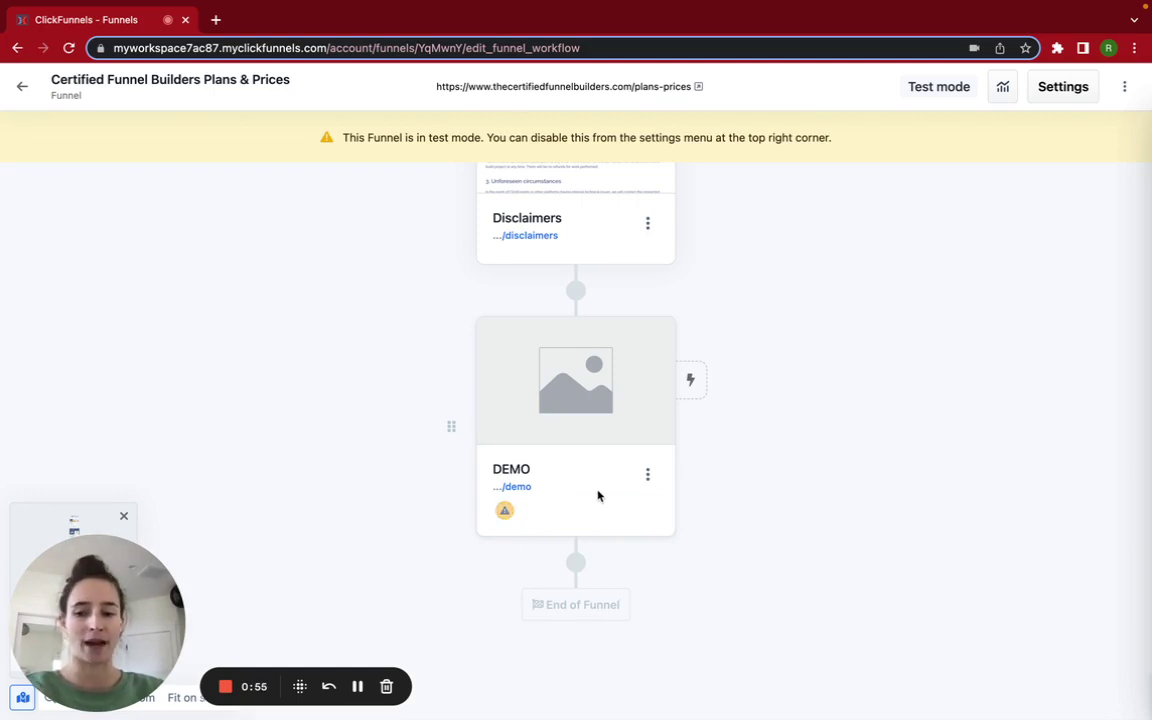
{"action": "left_click", "coordinate": [648, 478]}
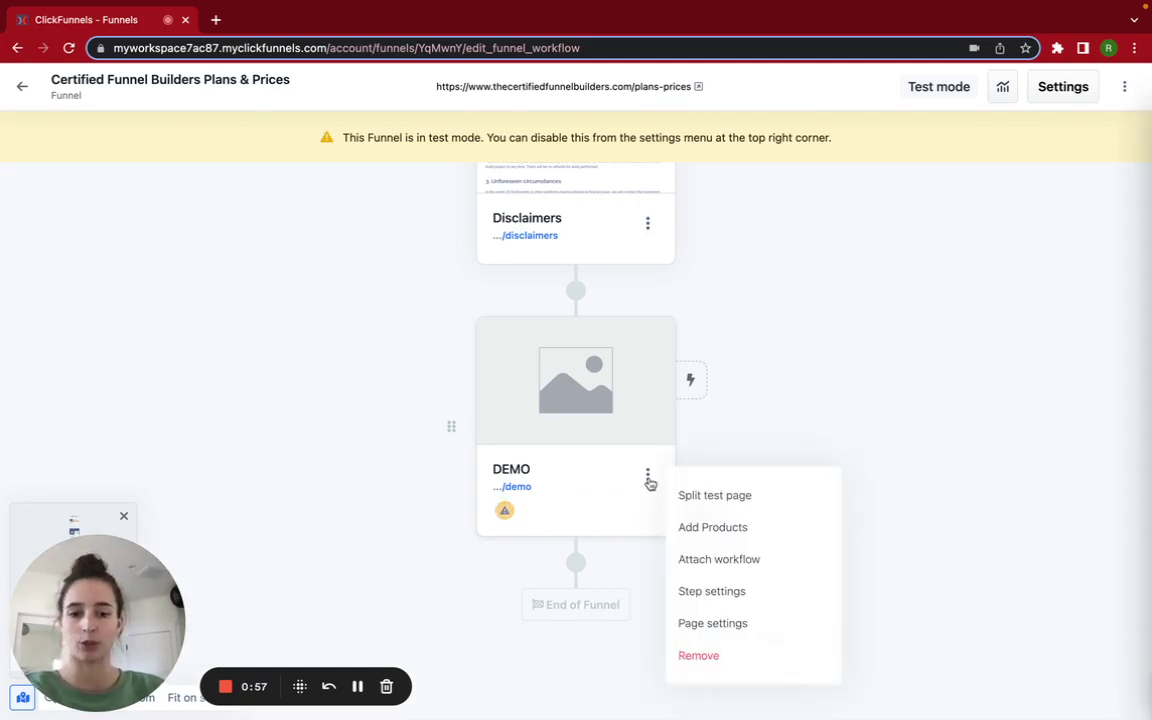
{"action": "left_click", "coordinate": [699, 537]}
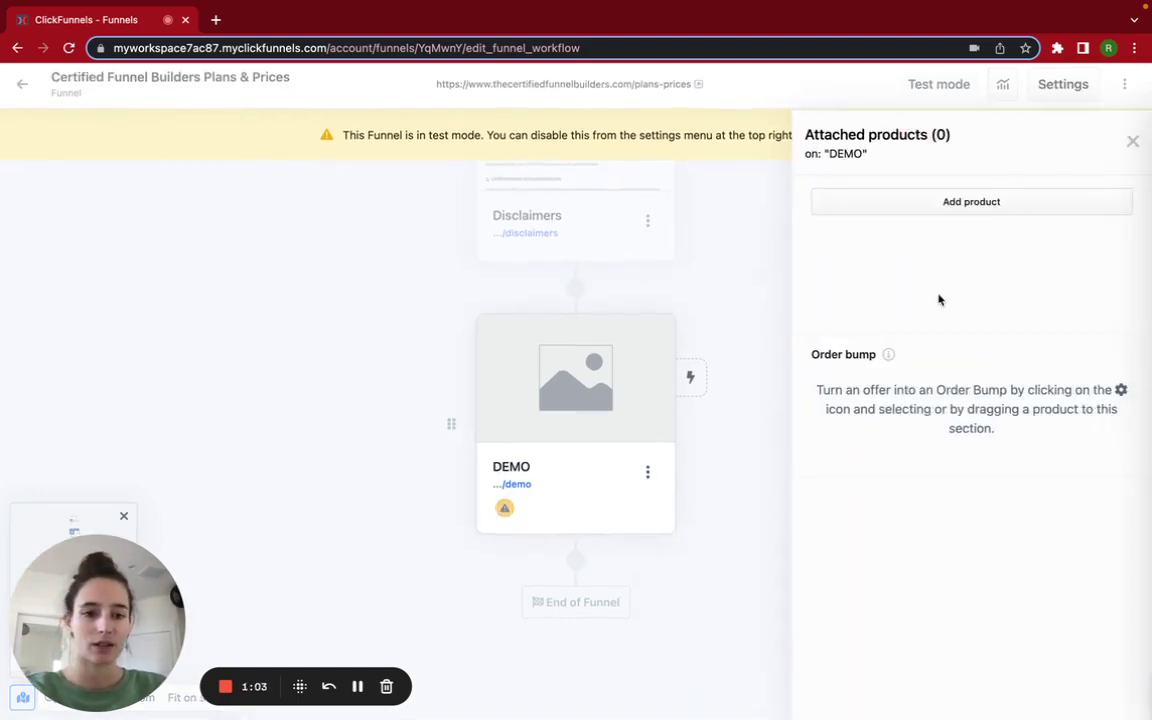
{"action": "left_click", "coordinate": [946, 202]}
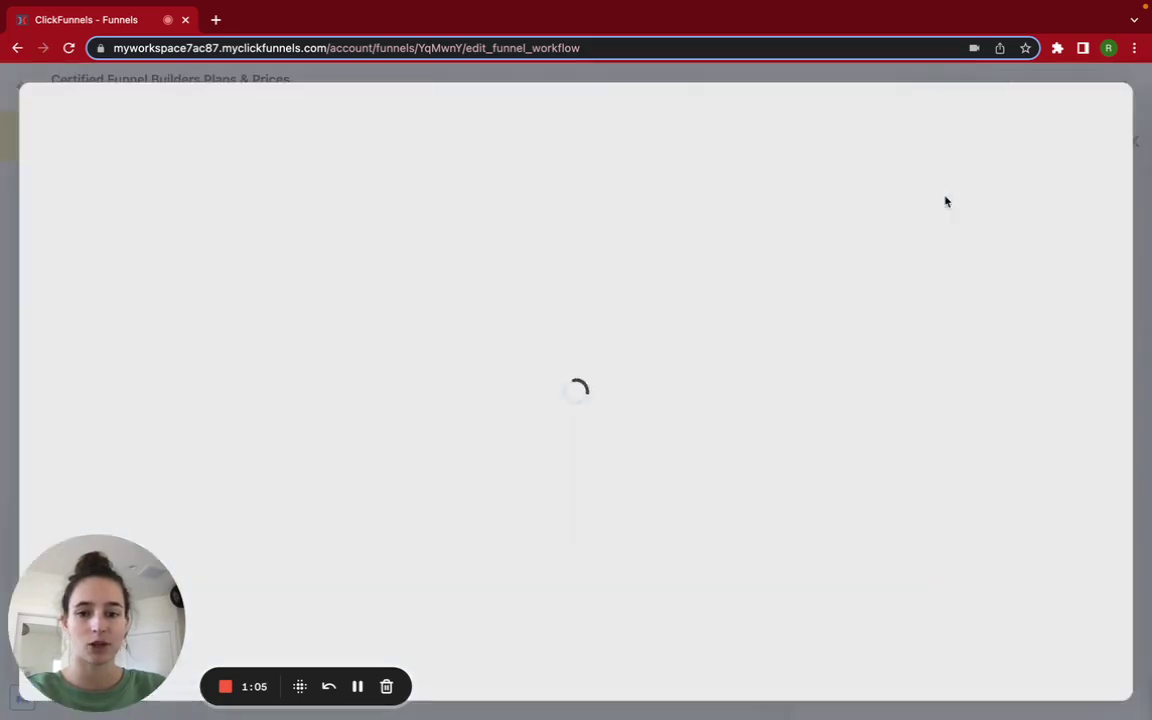
{"action": "scroll", "coordinate": [599, 391], "scroll_direction": "down", "scroll_amount": 1}
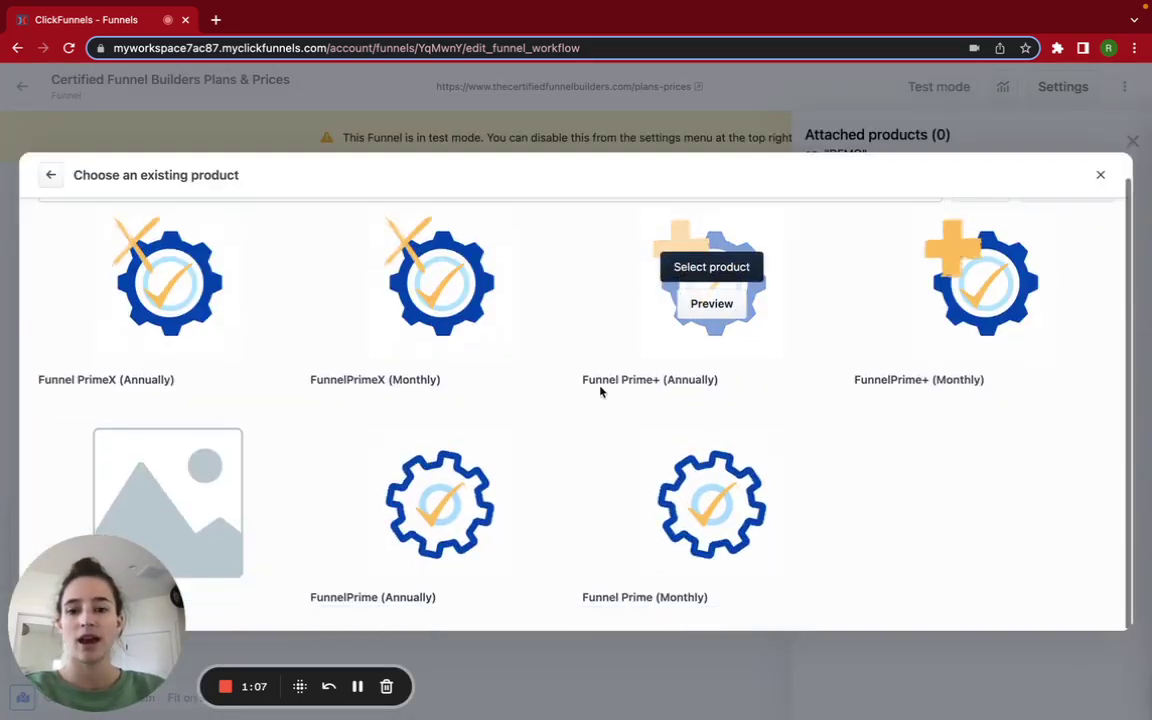
{"action": "scroll", "coordinate": [599, 391], "scroll_direction": "up", "scroll_amount": 1}
{"action": "left_click", "coordinate": [200, 219]}
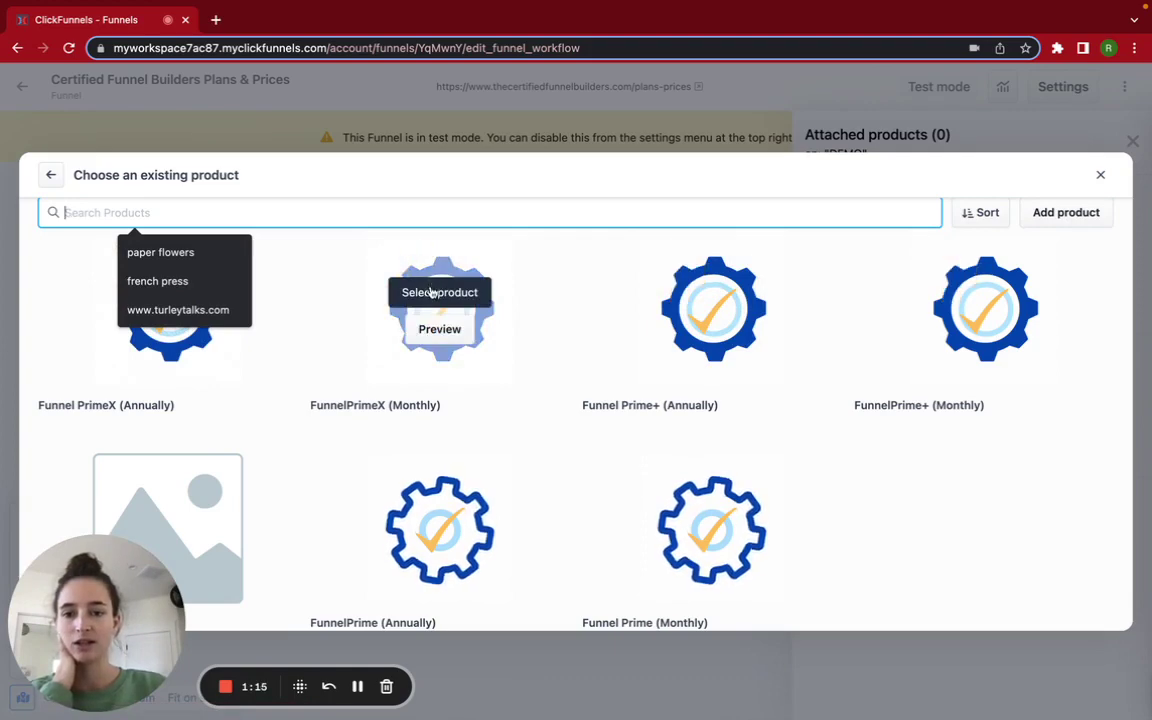
{"action": "left_click", "coordinate": [432, 293]}
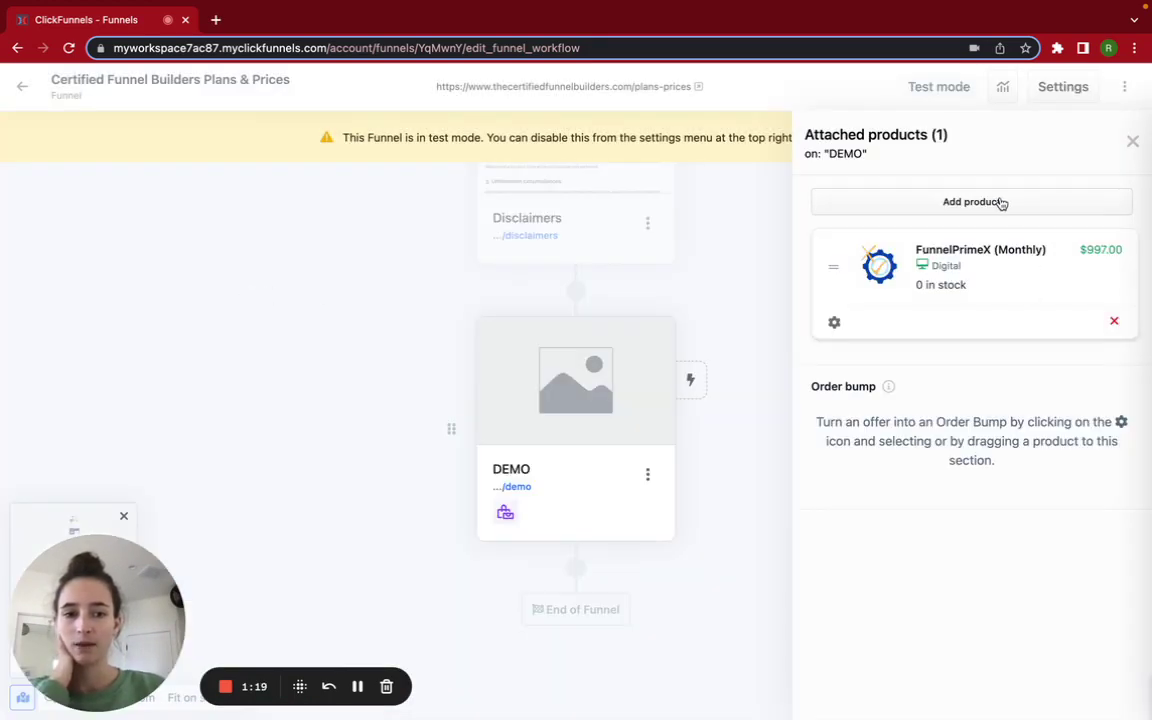
Attach Funnel PrimeX (Annually) as a second product on the DEMO page and close the attached products.
{"action": "left_click", "coordinate": [1000, 202]}
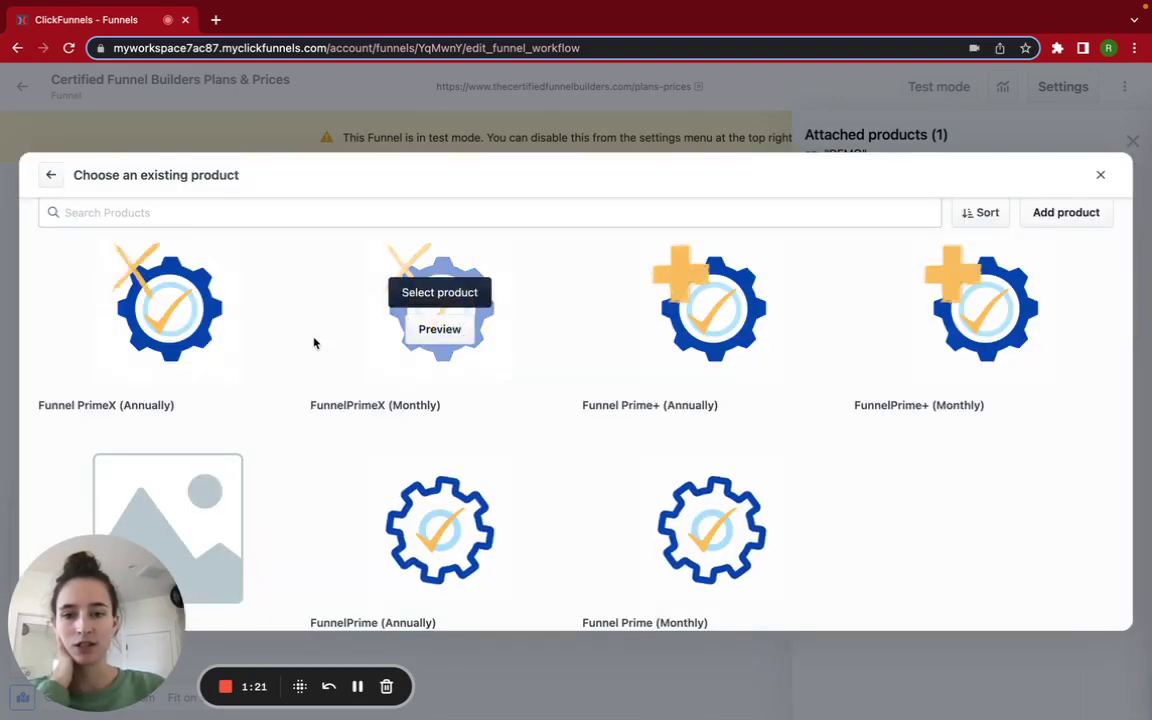
{"action": "mouse_move", "coordinate": [160, 290]}
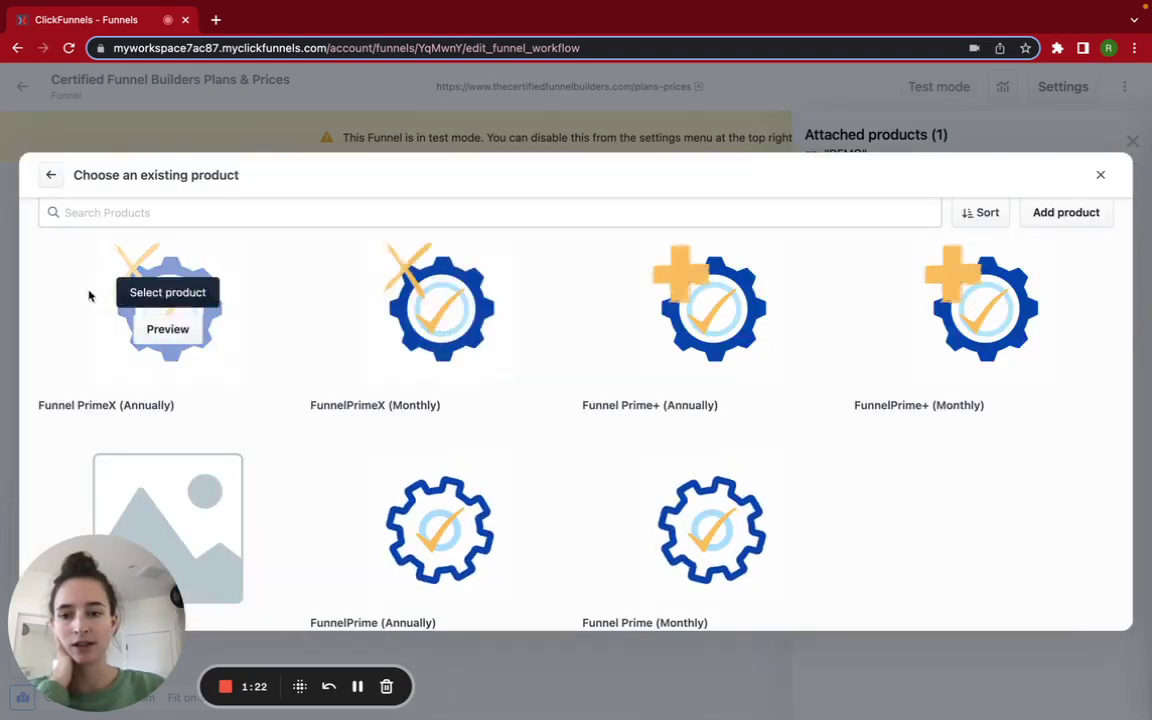
{"action": "left_click", "coordinate": [176, 291]}
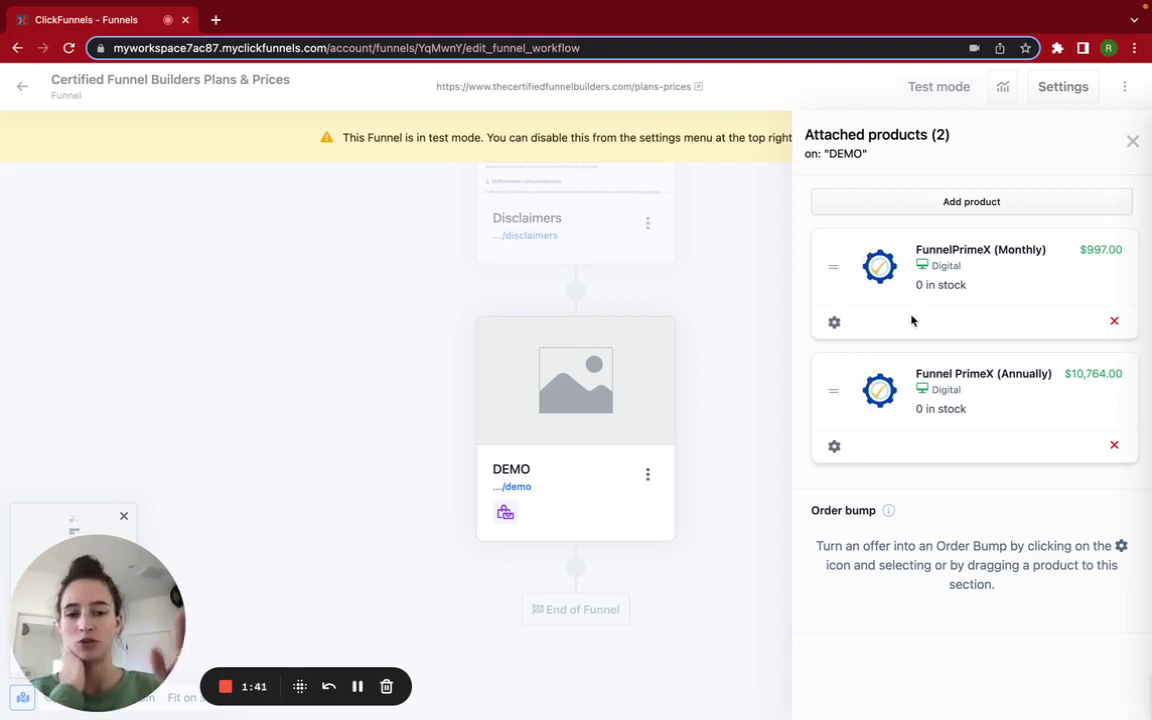
{"action": "left_click", "coordinate": [1133, 142]}
Open the DEMO page in the page editor.
{"action": "mouse_move", "coordinate": [596, 405]}
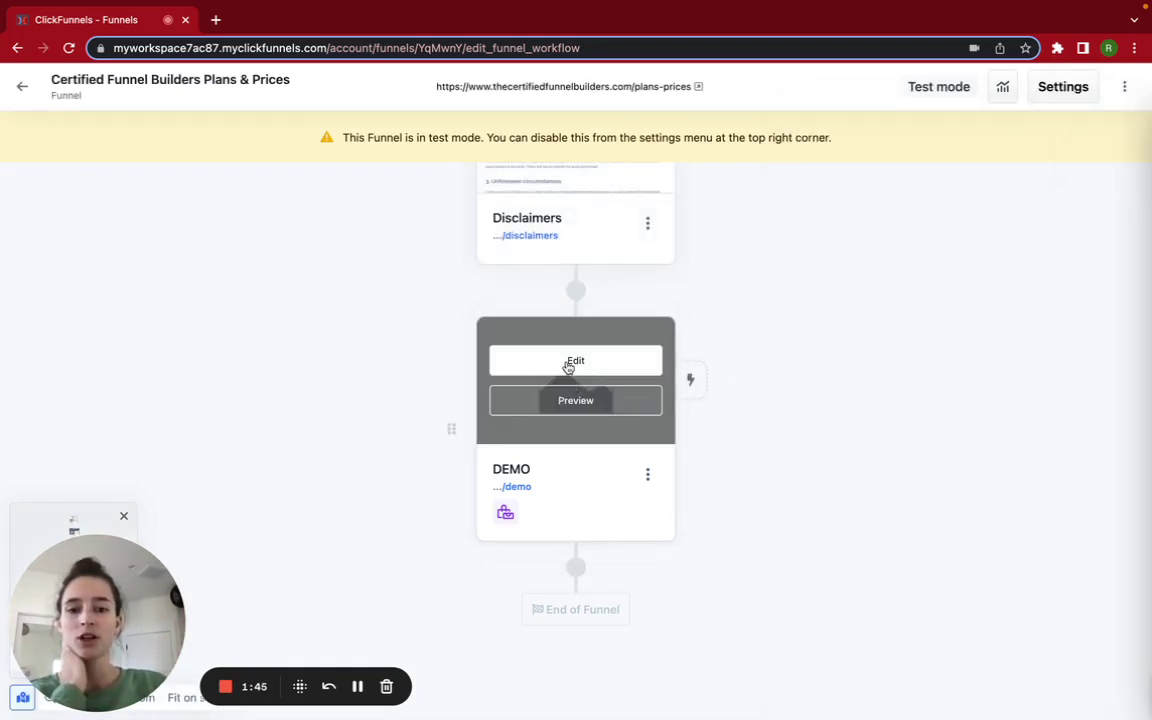
{"action": "left_click", "coordinate": [575, 361]}
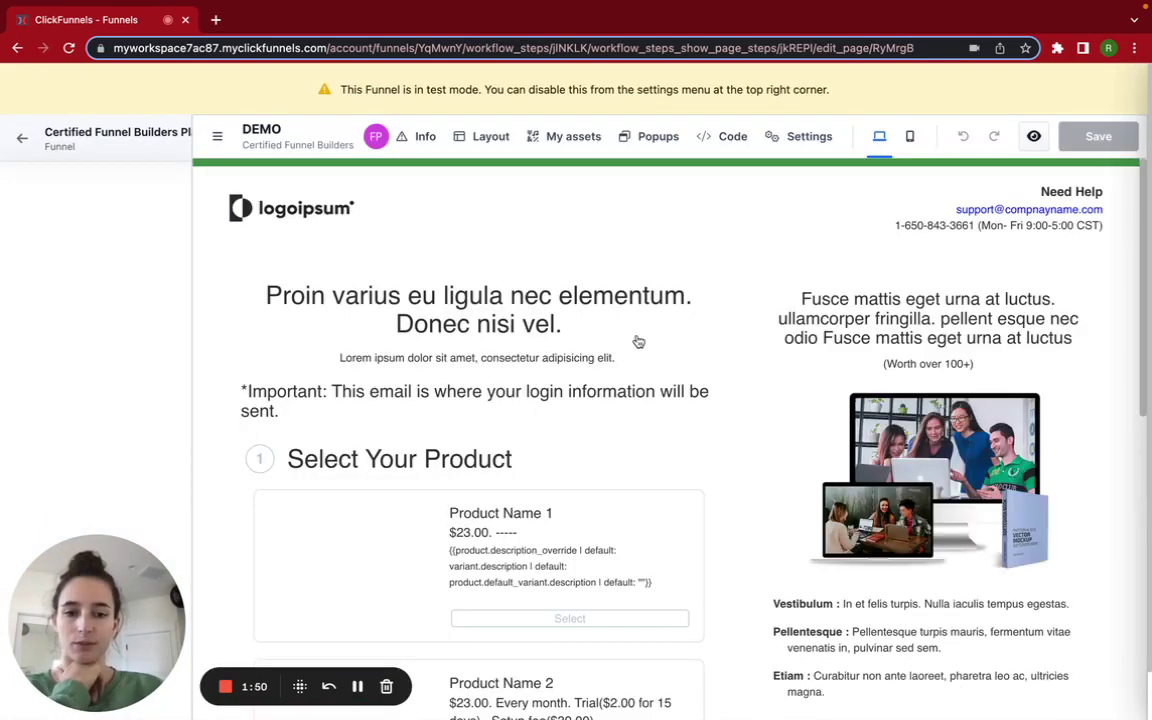
Examine the order form's checkout sections for product selection, contact information and payment information.
{"action": "scroll", "coordinate": [638, 342], "scroll_direction": "down", "scroll_amount": 4}
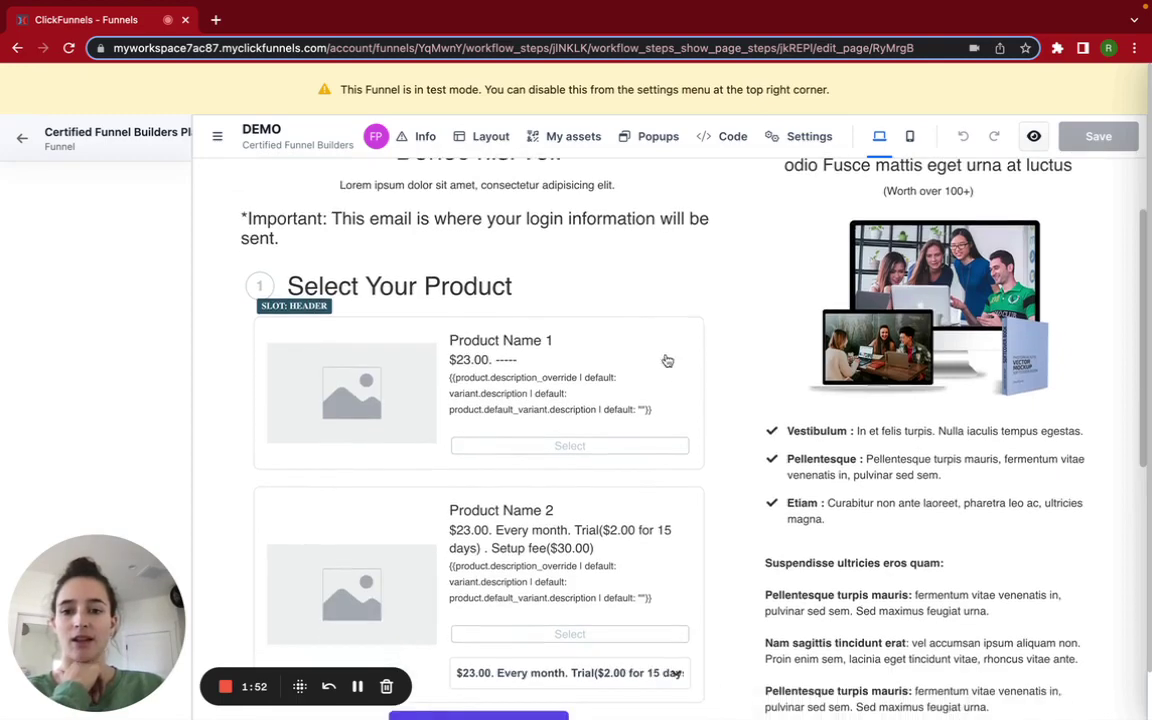
{"action": "scroll", "coordinate": [344, 321], "scroll_direction": "down", "scroll_amount": 4}
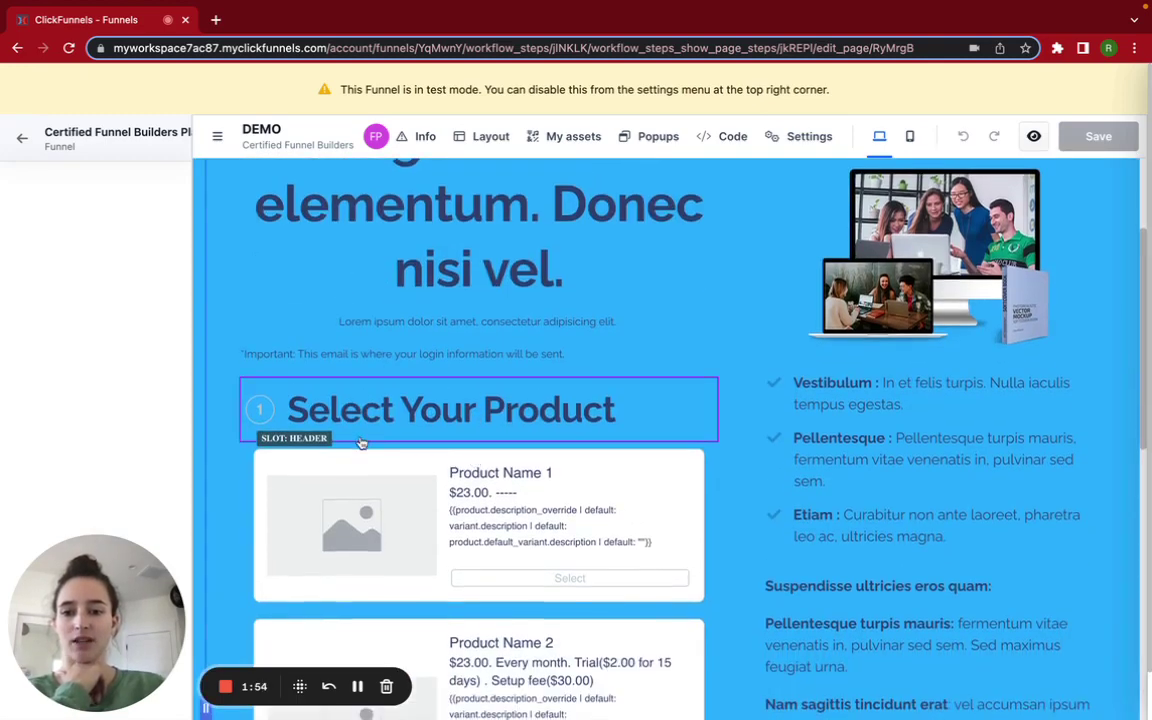
{"action": "scroll", "coordinate": [362, 443], "scroll_direction": "down", "scroll_amount": 7}
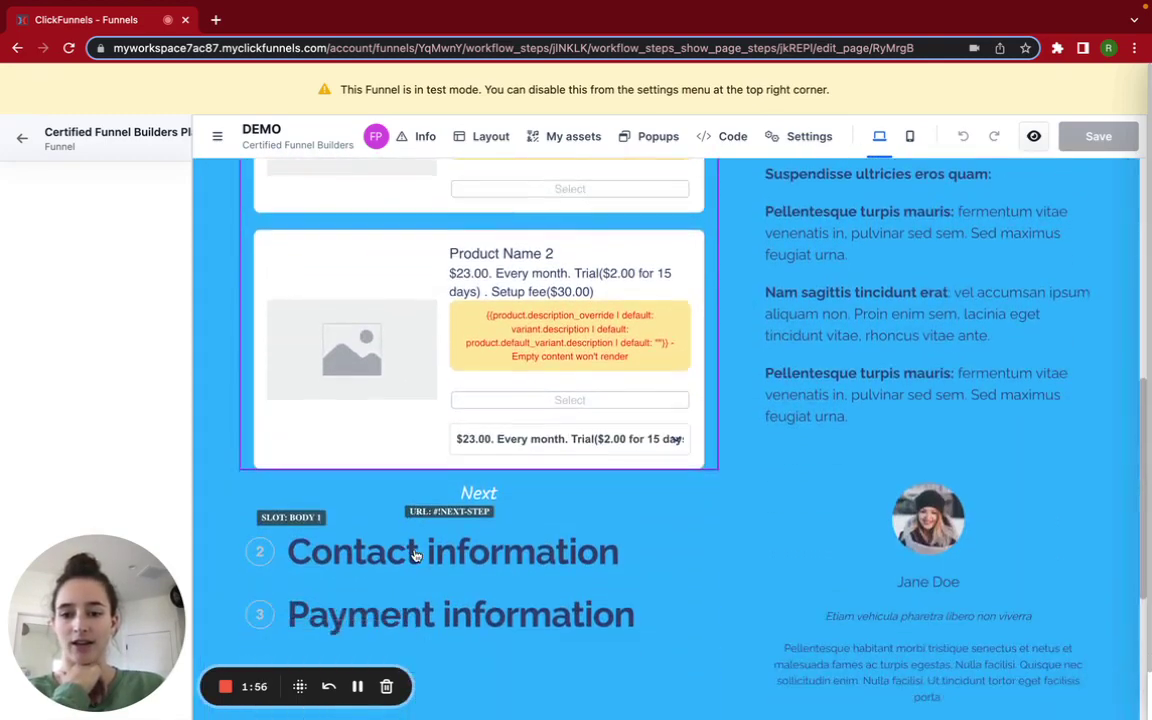
{"action": "scroll", "coordinate": [427, 501], "scroll_direction": "up", "scroll_amount": 7}
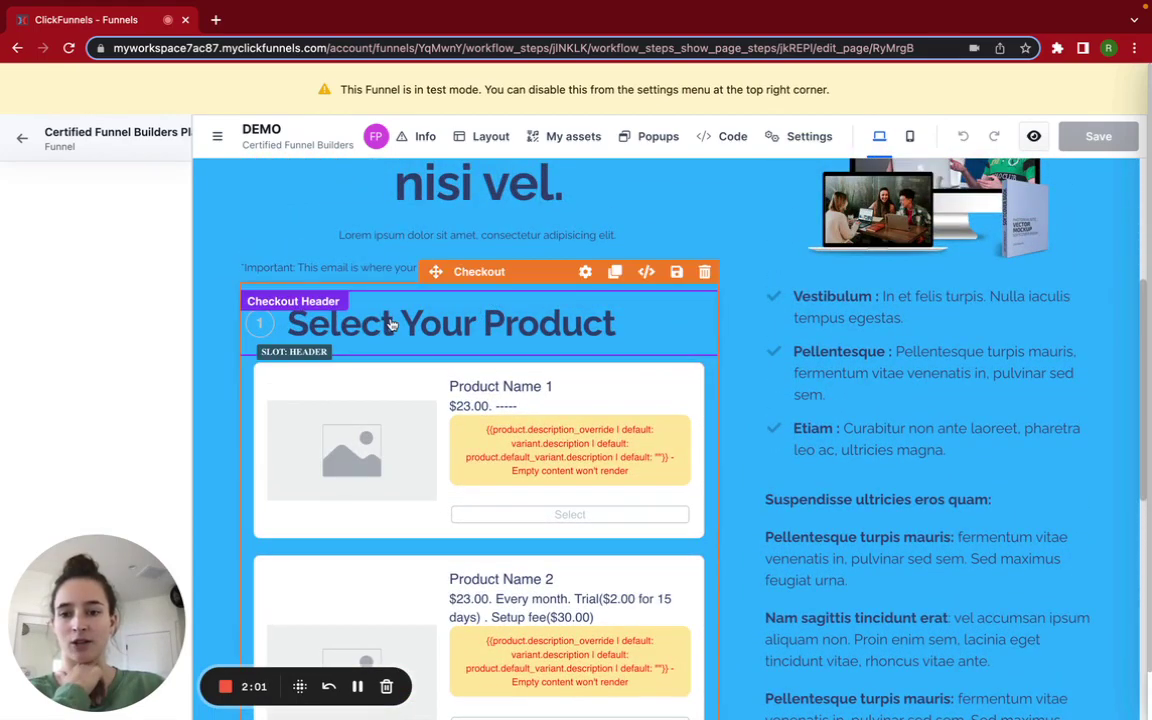
{"action": "scroll", "coordinate": [282, 295], "scroll_direction": "down", "scroll_amount": 1}
{"action": "scroll", "coordinate": [555, 308], "scroll_direction": "down", "scroll_amount": 6}
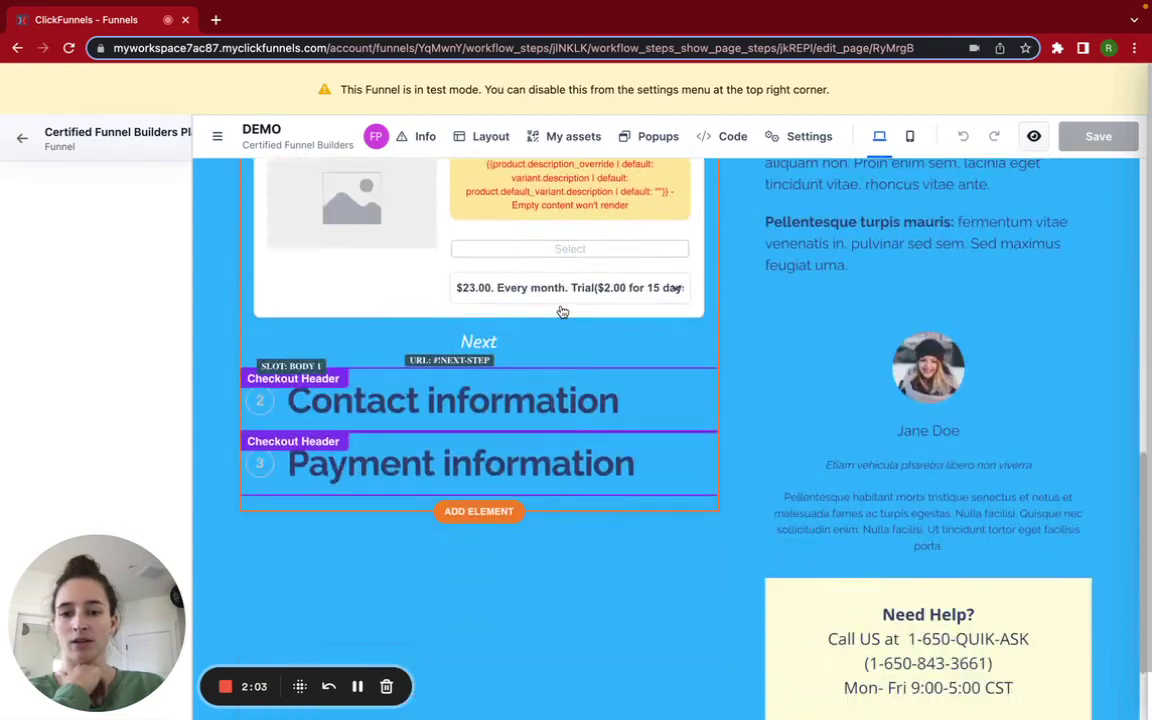
{"action": "scroll", "coordinate": [558, 308], "scroll_direction": "up", "scroll_amount": 6}
{"action": "scroll", "coordinate": [486, 341], "scroll_direction": "down", "scroll_amount": 10}
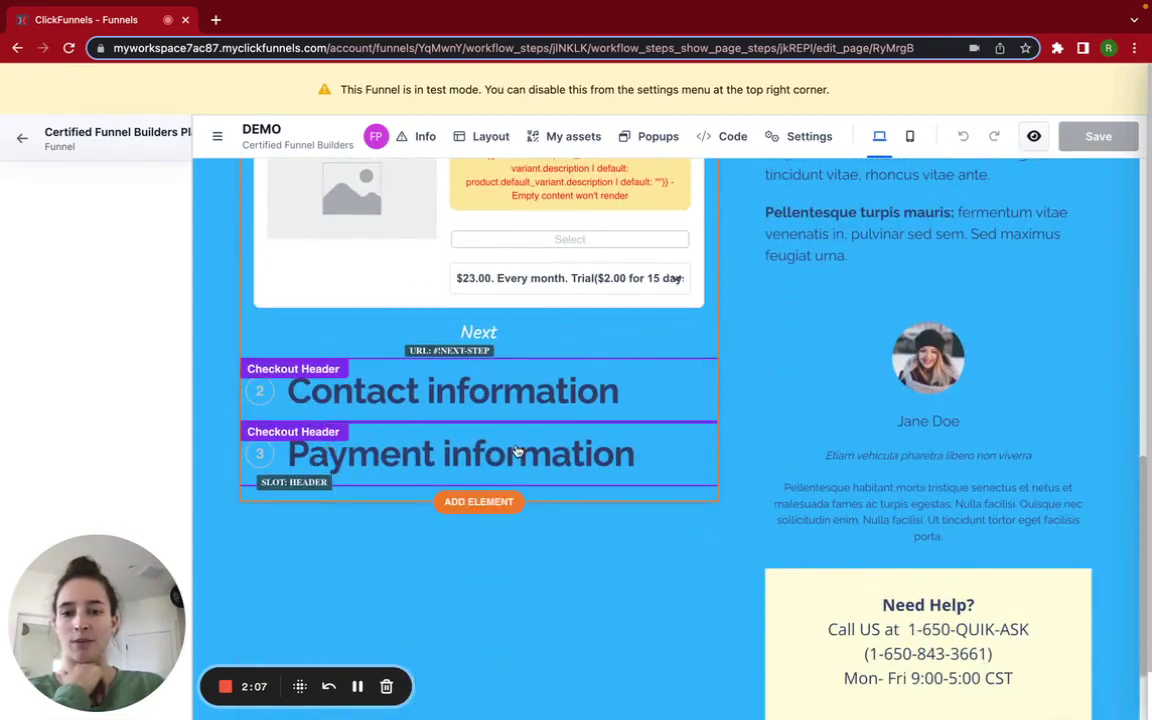
{"action": "scroll", "coordinate": [517, 452], "scroll_direction": "up", "scroll_amount": 6}
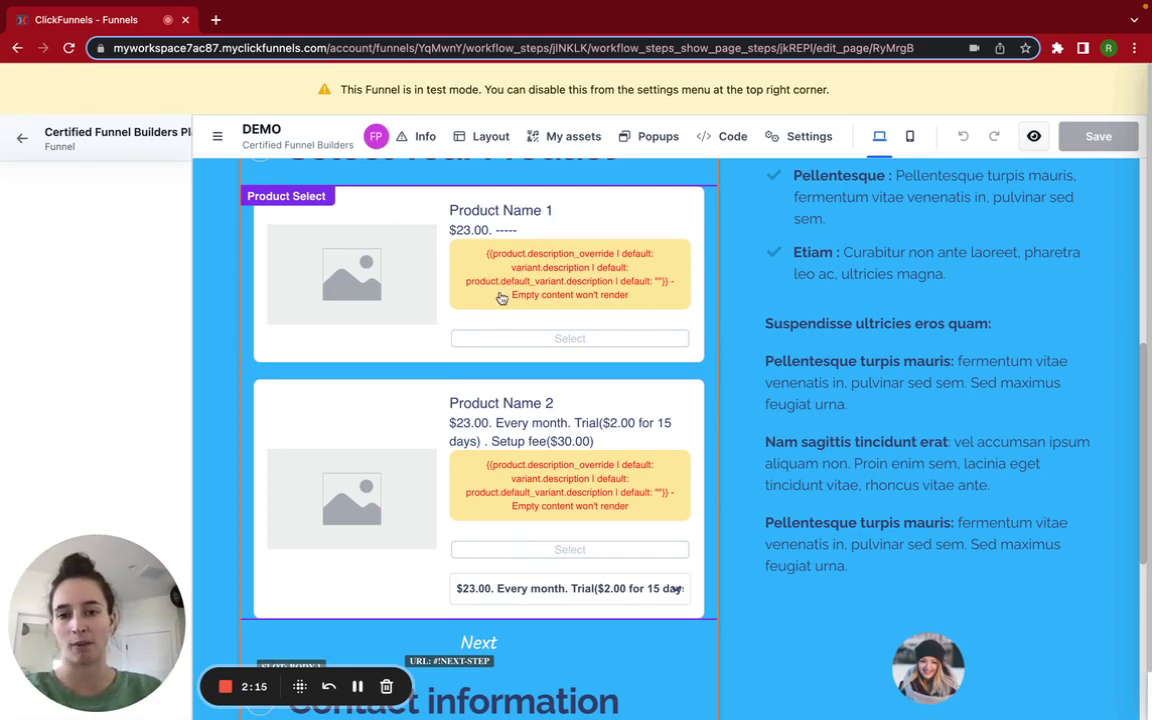
{"action": "scroll", "coordinate": [467, 440], "scroll_direction": "up", "scroll_amount": 2}
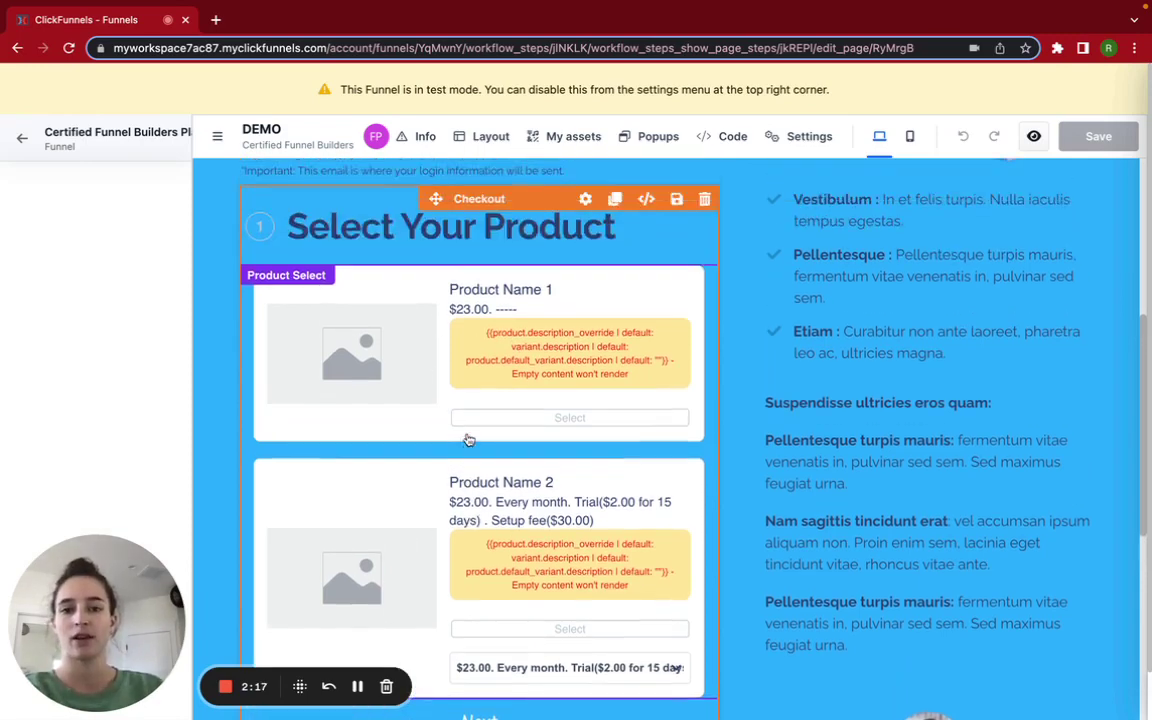
Open the Checkout element's settings and collapse the funnel sidebar to widen the page canvas.
{"action": "left_click", "coordinate": [587, 205]}
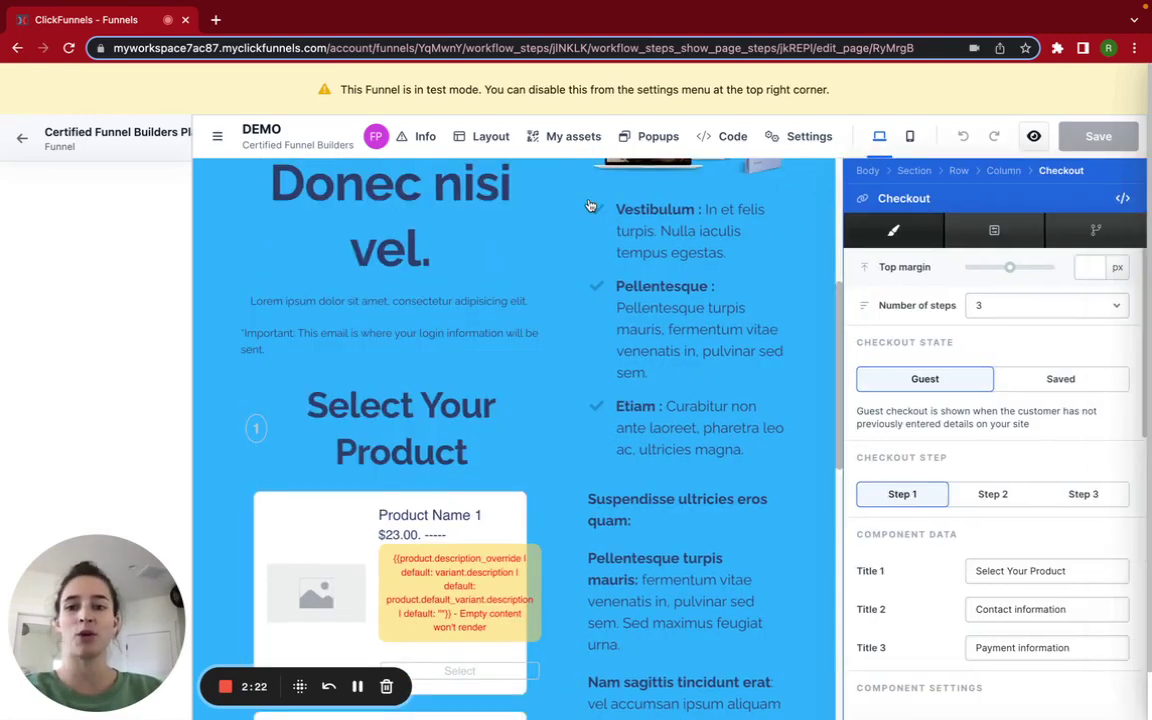
{"action": "left_click", "coordinate": [216, 135]}
{"action": "scroll", "coordinate": [999, 465], "scroll_direction": "down", "scroll_amount": 1}
{"action": "scroll", "coordinate": [999, 465], "scroll_direction": "down", "scroll_amount": 1}
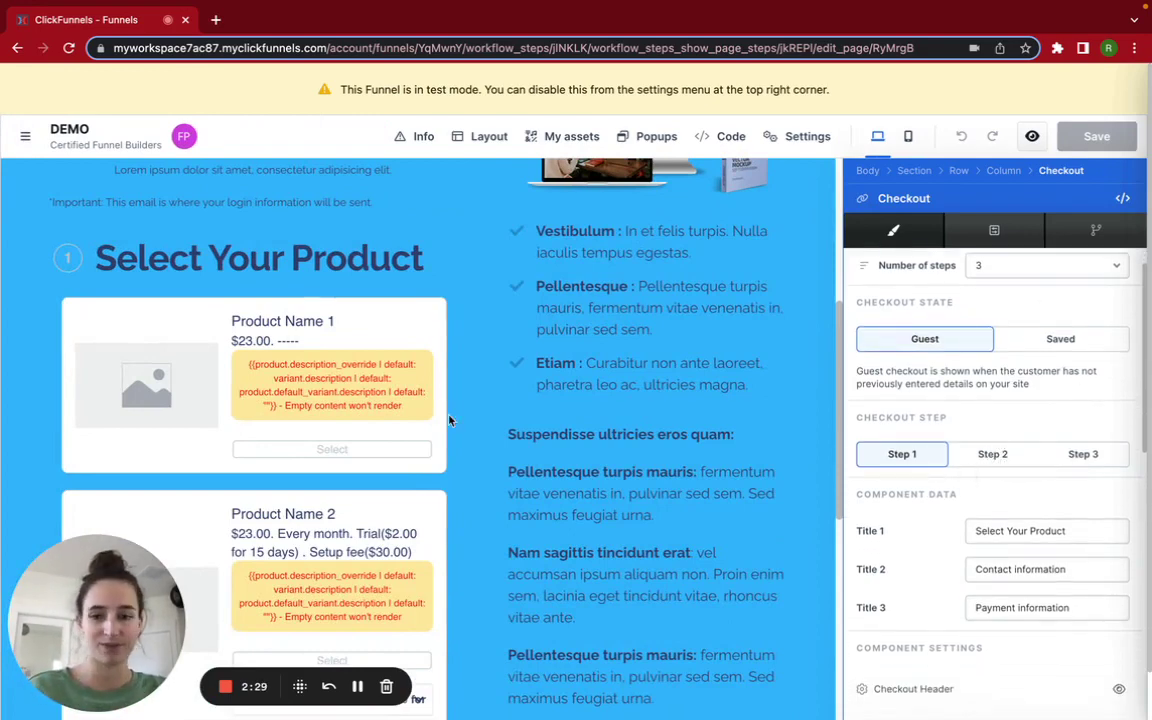
{"action": "scroll", "coordinate": [1019, 443], "scroll_direction": "down", "scroll_amount": 1}
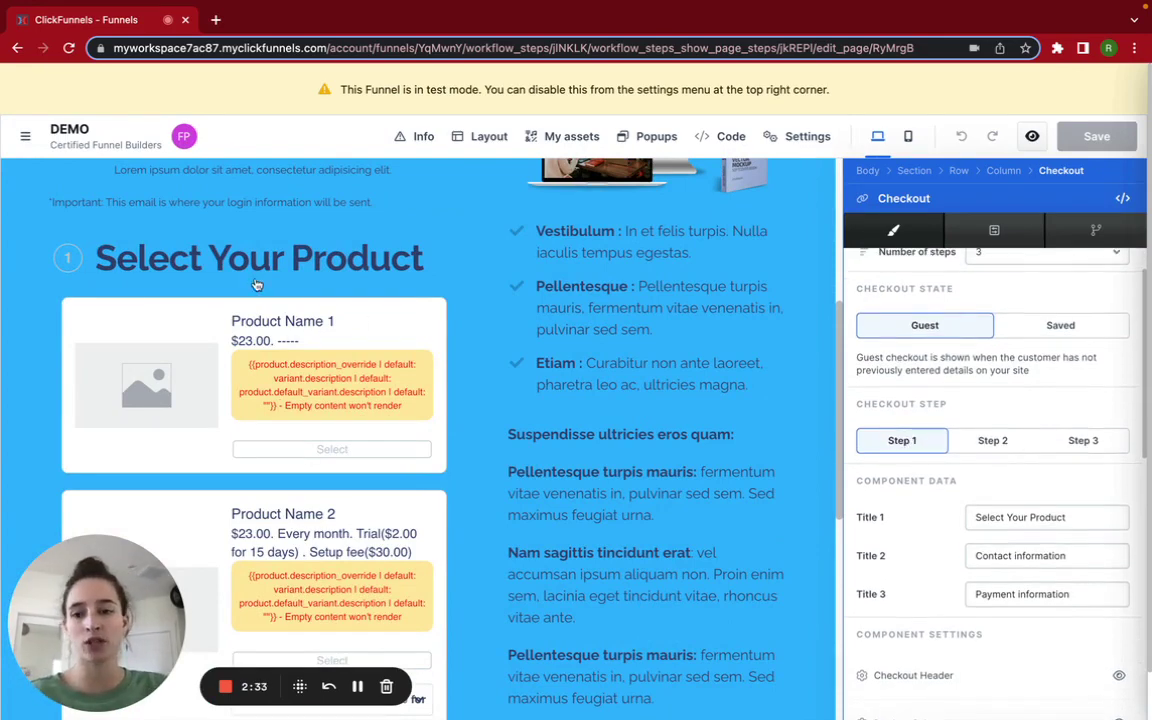
{"action": "scroll", "coordinate": [1041, 607], "scroll_direction": "down", "scroll_amount": 3}
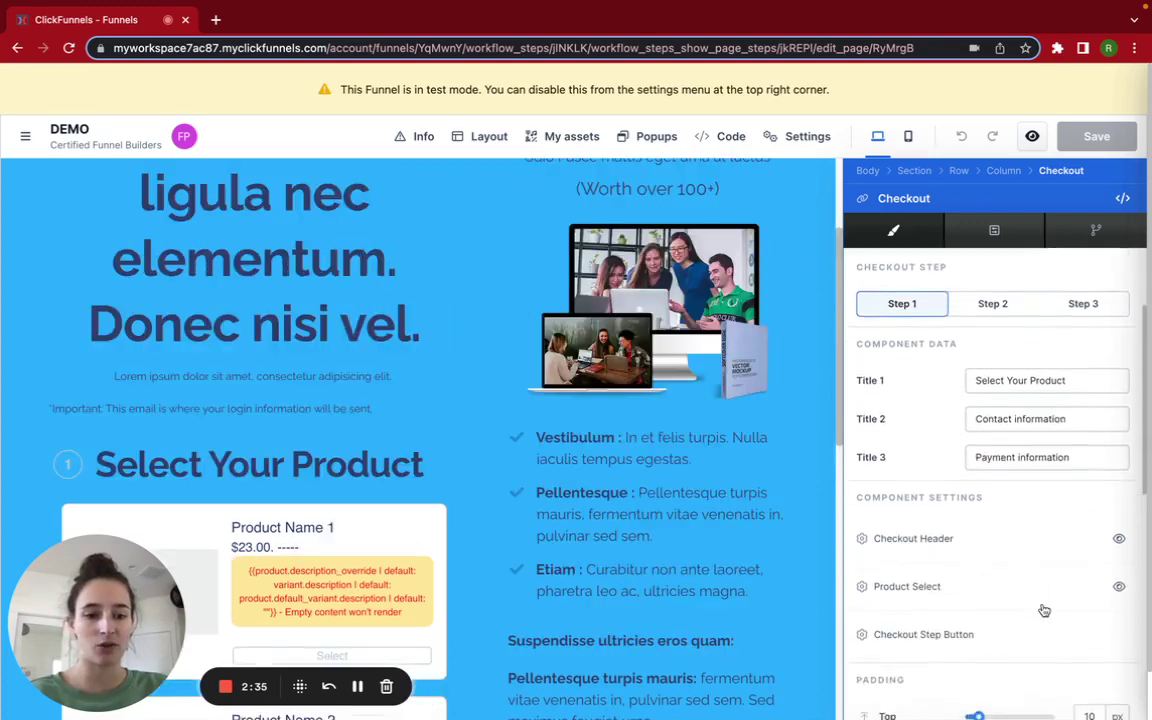
{"action": "scroll", "coordinate": [1043, 610], "scroll_direction": "down", "scroll_amount": 1}
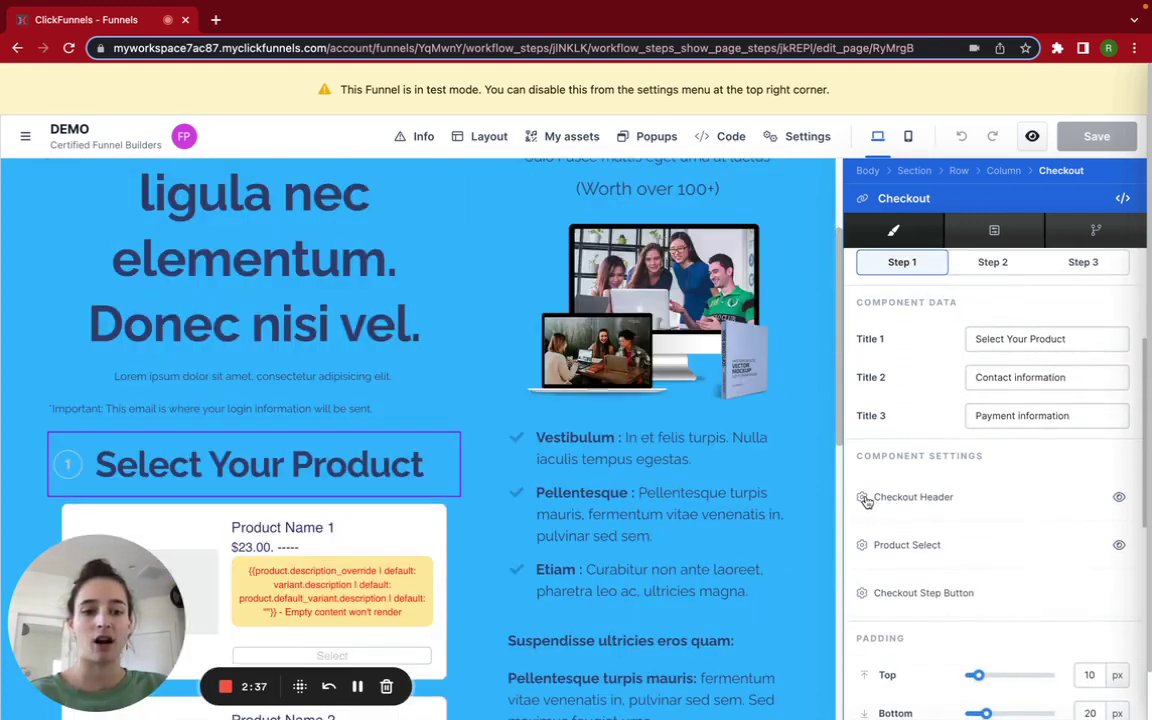
Set the Checkout Header's text color to white (ffffff) in its typography settings.
{"action": "left_click", "coordinate": [866, 501]}
{"action": "scroll", "coordinate": [1017, 462], "scroll_direction": "down", "scroll_amount": 3}
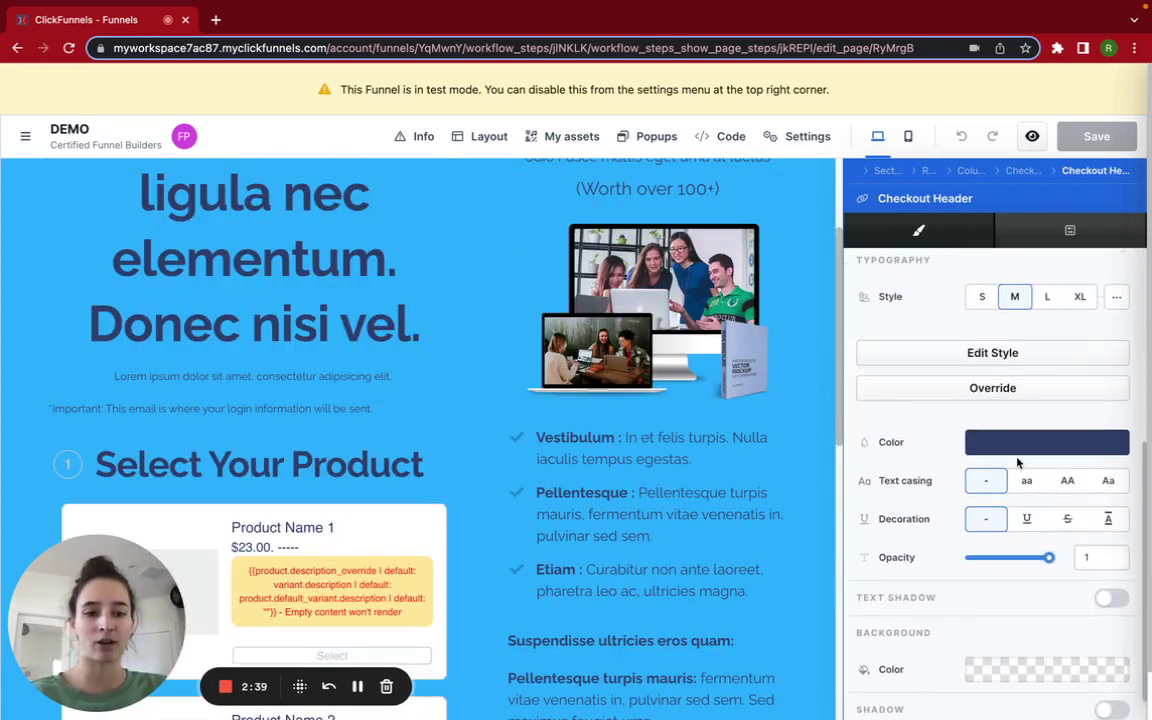
{"action": "left_click", "coordinate": [1016, 448]}
{"action": "left_click", "coordinate": [810, 701]}
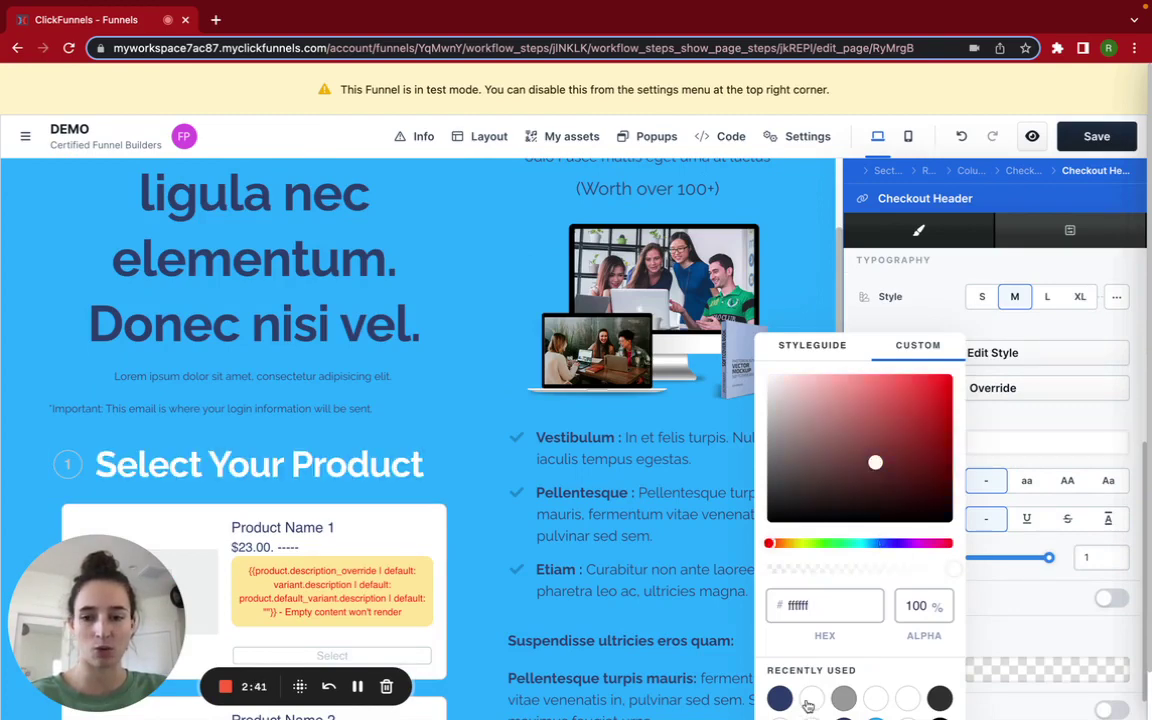
Close the color picker, return to the Checkout element's settings and open its Product Select component settings.
{"action": "left_click", "coordinate": [1030, 421]}
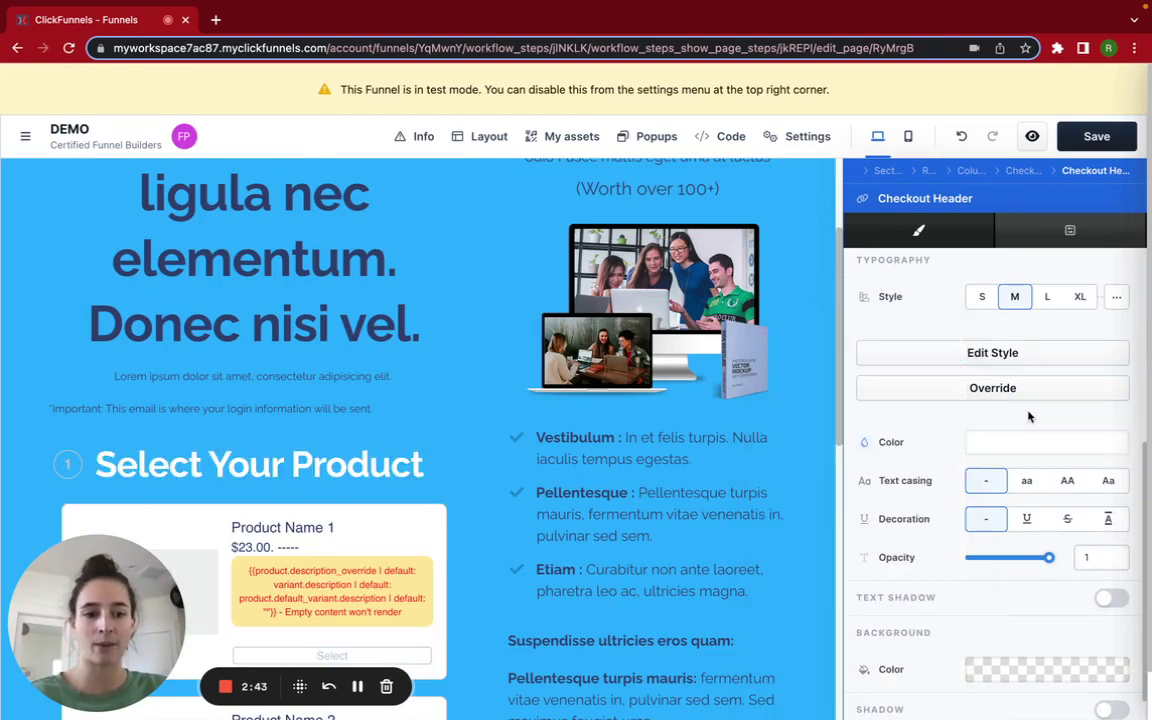
{"action": "scroll", "coordinate": [1020, 430], "scroll_direction": "down", "scroll_amount": 1}
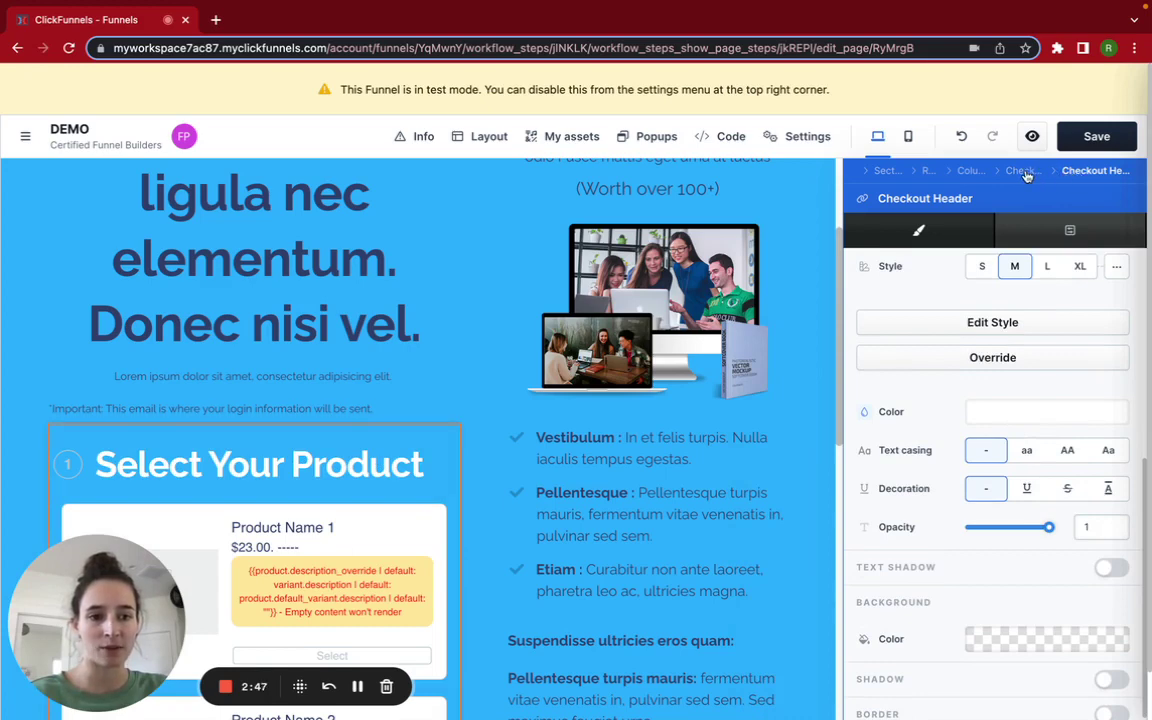
{"action": "left_click", "coordinate": [1025, 172]}
{"action": "scroll", "coordinate": [977, 405], "scroll_direction": "down", "scroll_amount": 1}
{"action": "scroll", "coordinate": [977, 408], "scroll_direction": "up", "scroll_amount": 2}
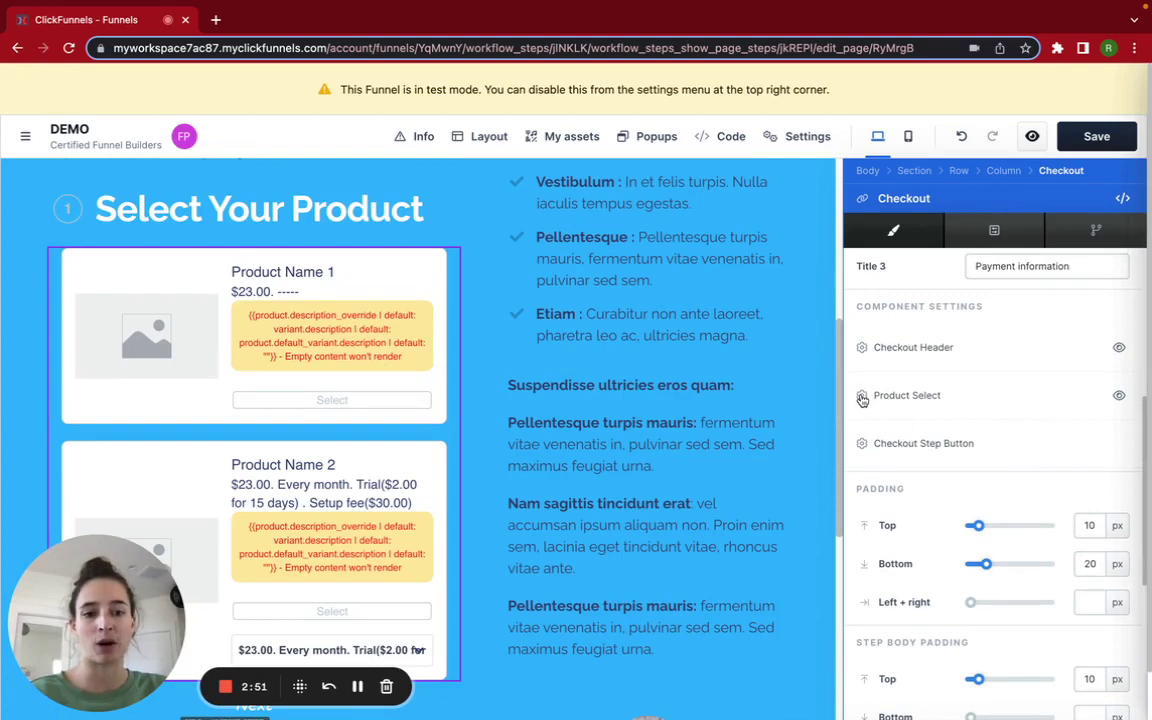
{"action": "left_click", "coordinate": [862, 399]}
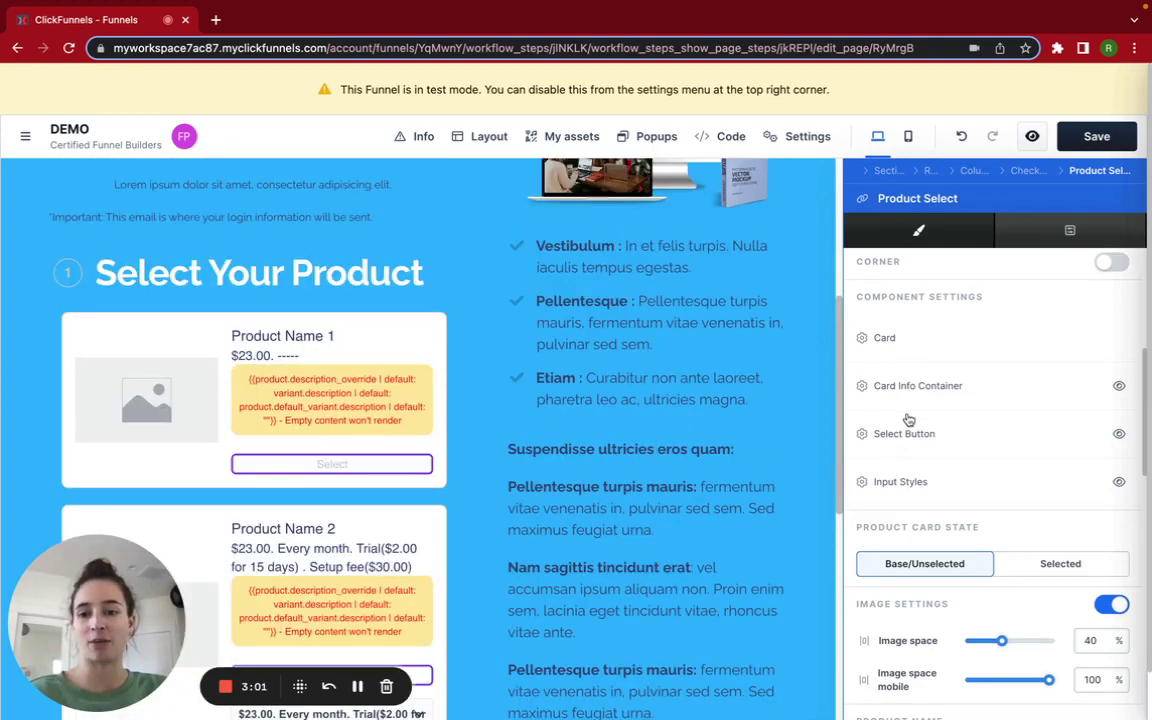
{"action": "scroll", "coordinate": [921, 400], "scroll_direction": "down", "scroll_amount": 3}
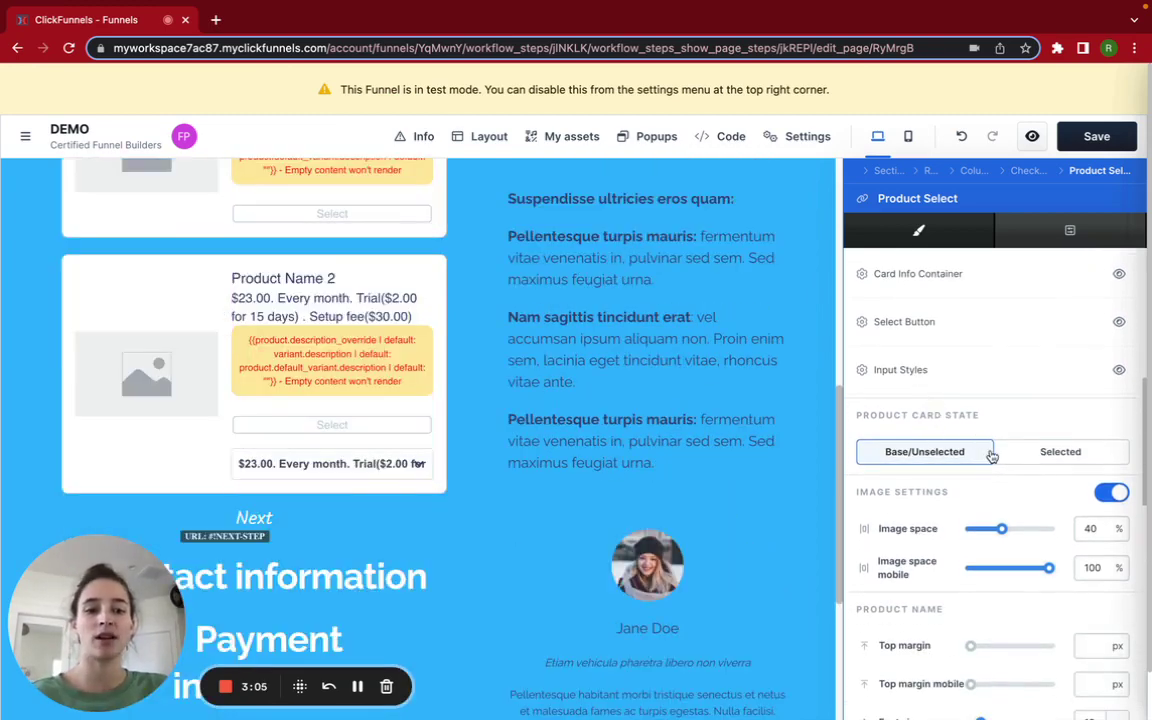
Switch the product card state to Selected and examine the image, product name, price and description styling options.
{"action": "left_click", "coordinate": [1024, 456]}
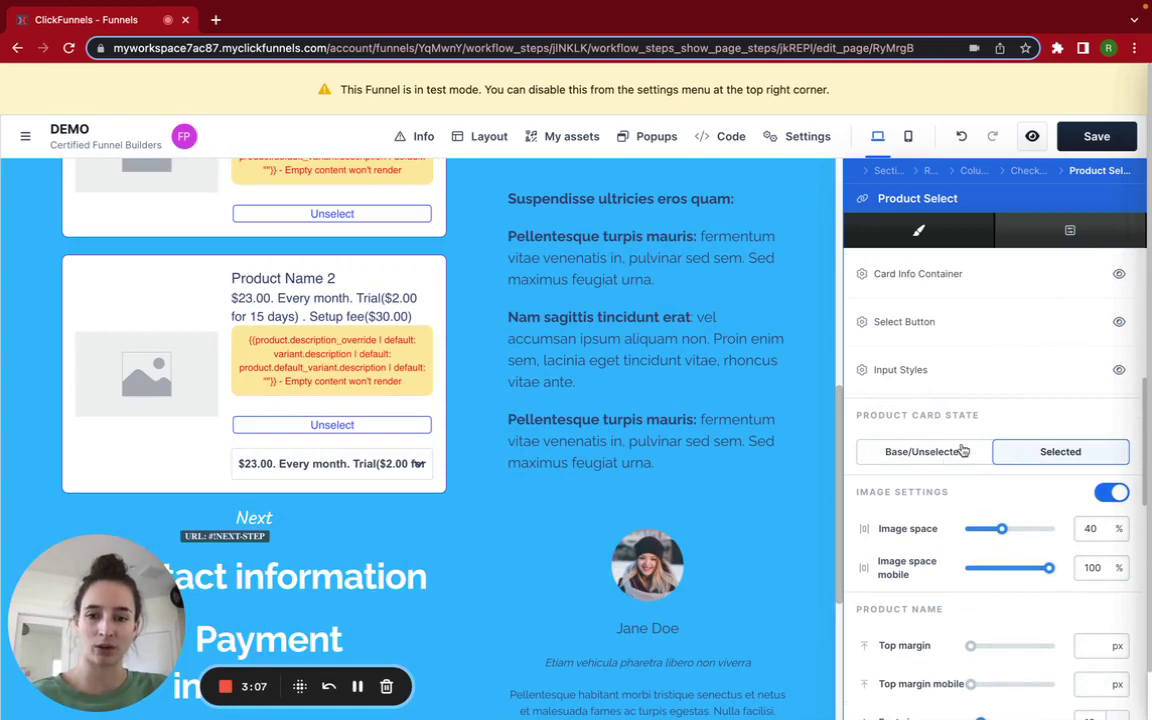
{"action": "scroll", "coordinate": [962, 450], "scroll_direction": "up", "scroll_amount": 2}
{"action": "scroll", "coordinate": [962, 455], "scroll_direction": "down", "scroll_amount": 1}
{"action": "scroll", "coordinate": [962, 460], "scroll_direction": "down", "scroll_amount": 4}
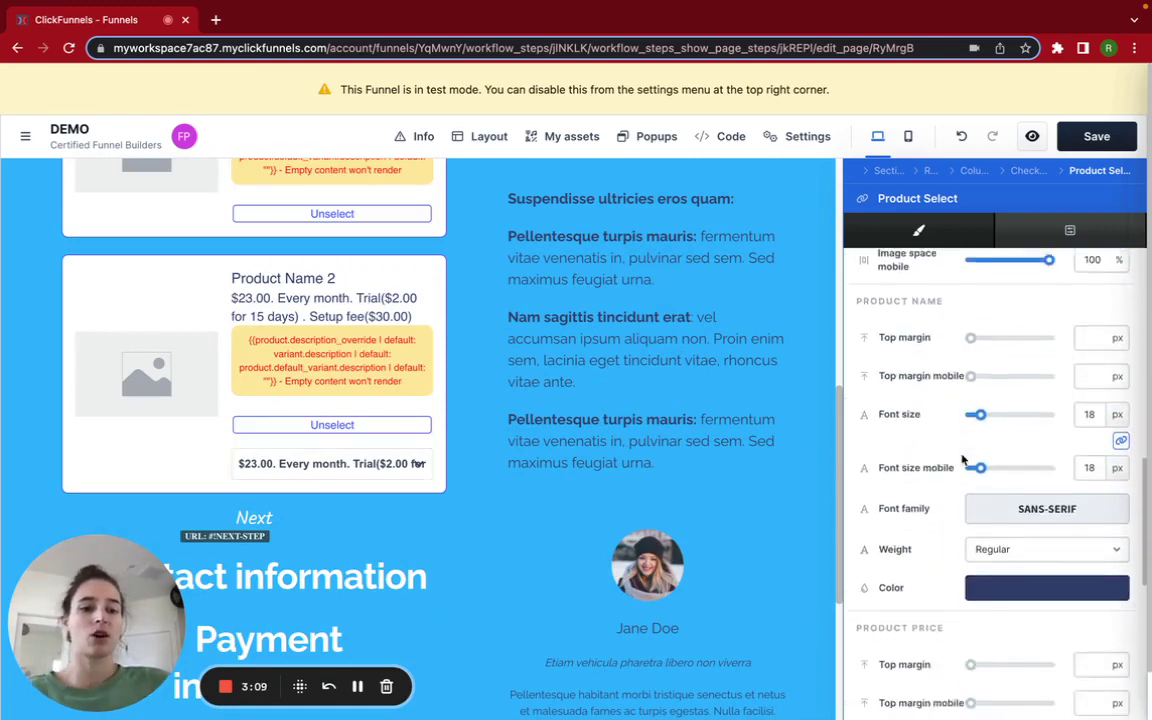
{"action": "scroll", "coordinate": [962, 458], "scroll_direction": "down", "scroll_amount": 5}
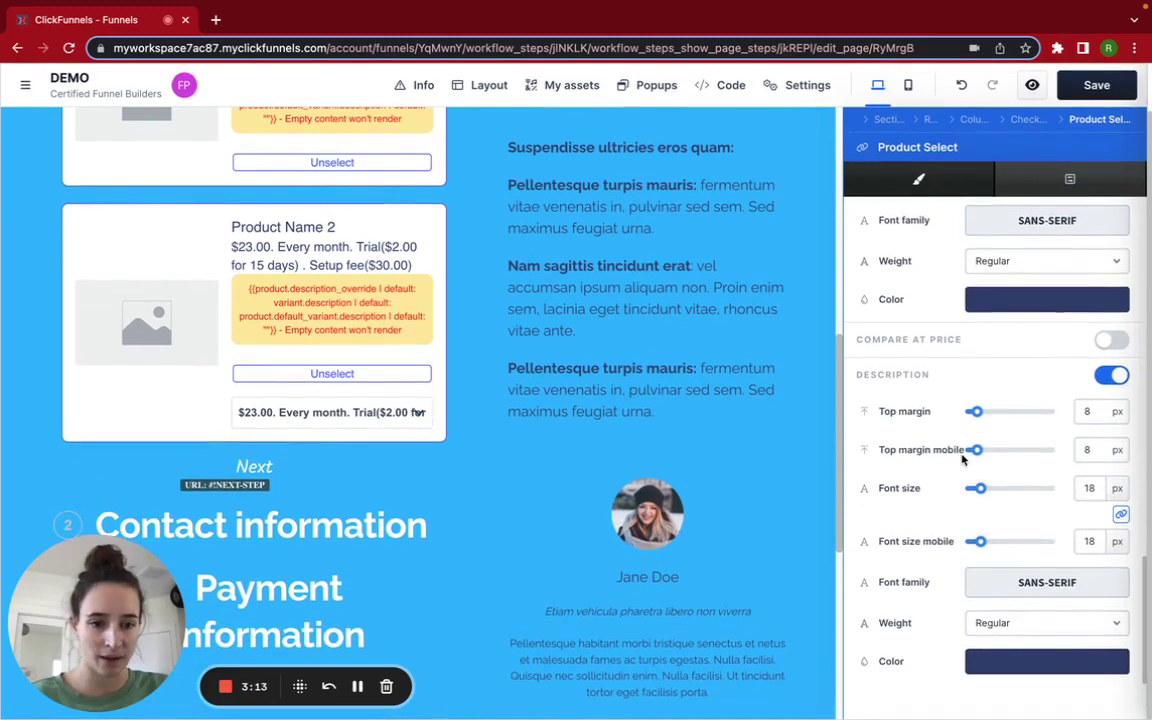
{"action": "scroll", "coordinate": [962, 458], "scroll_direction": "up", "scroll_amount": 3}
{"action": "scroll", "coordinate": [962, 460], "scroll_direction": "up", "scroll_amount": 6}
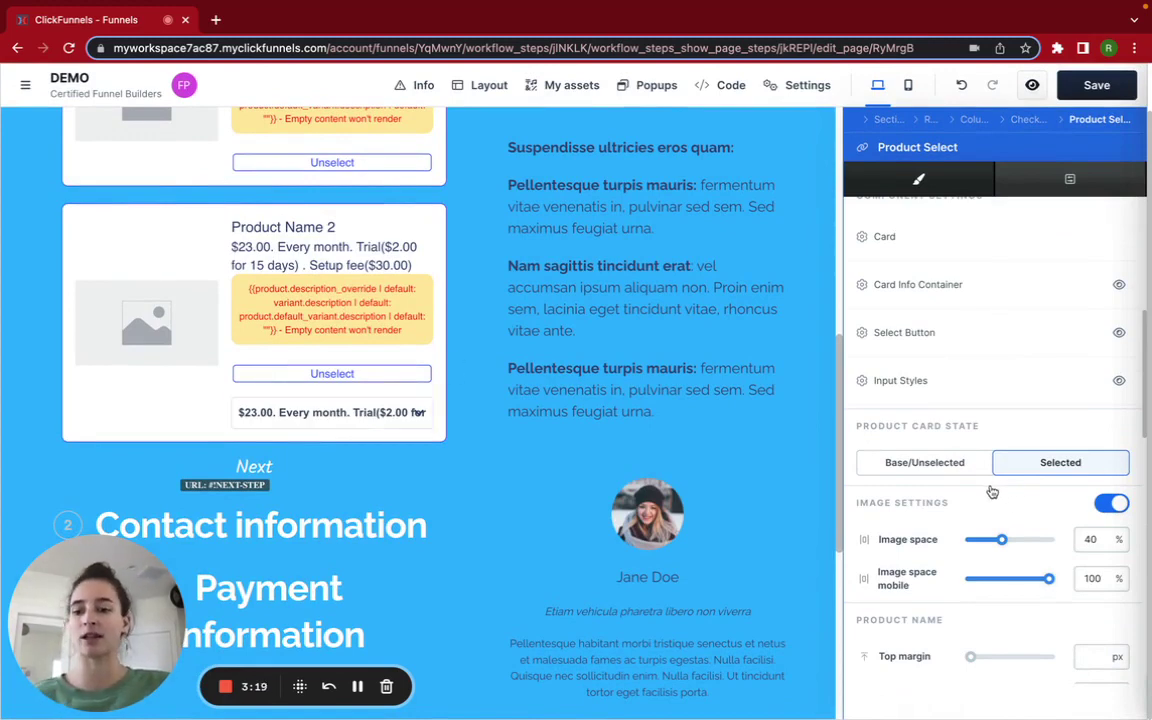
{"action": "scroll", "coordinate": [1015, 438], "scroll_direction": "up", "scroll_amount": 2}
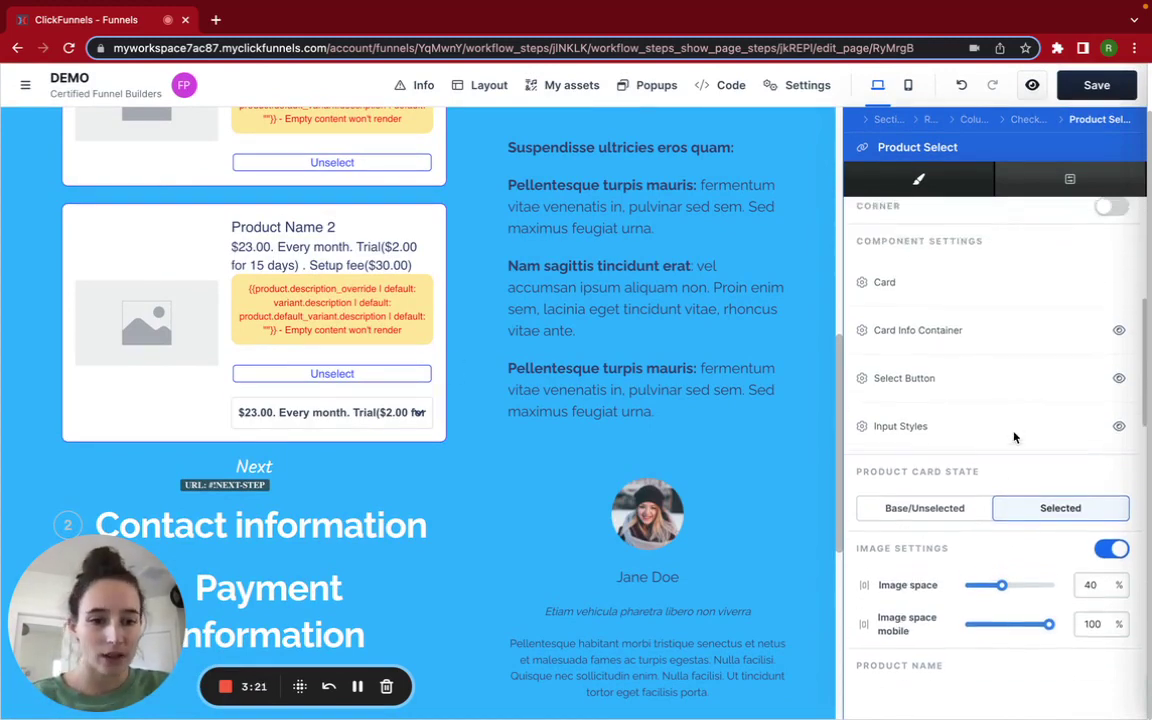
{"action": "scroll", "coordinate": [926, 449], "scroll_direction": "up", "scroll_amount": 2}
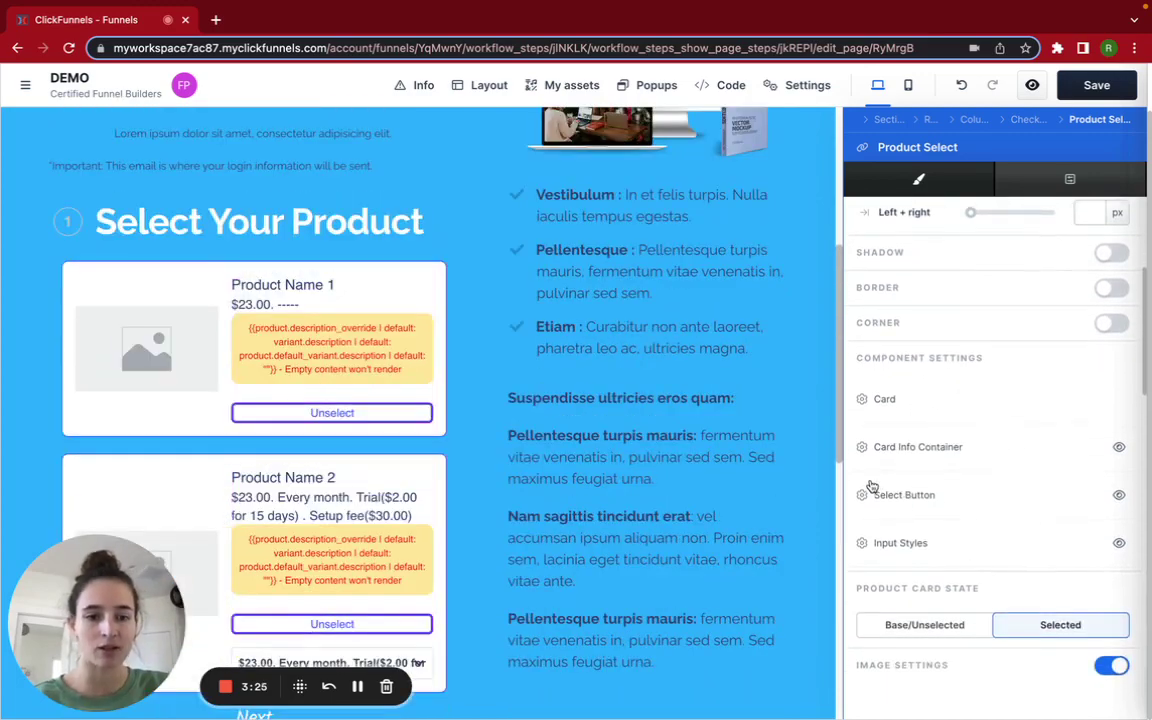
{"action": "left_click", "coordinate": [1110, 274]}
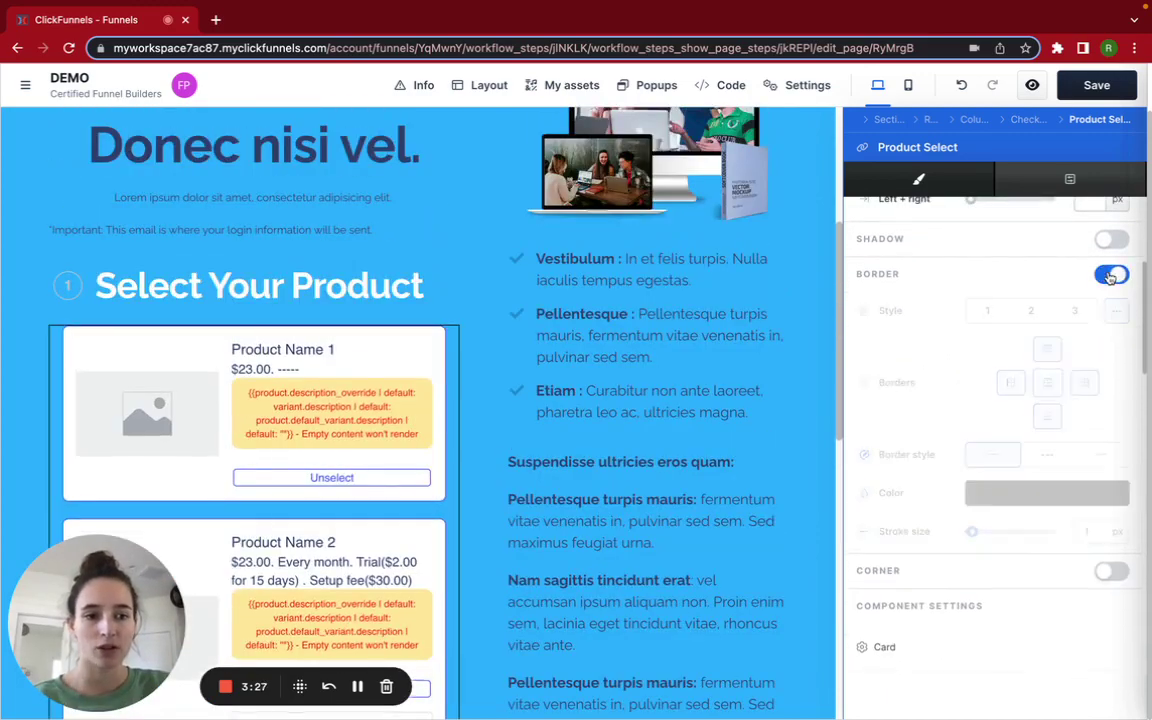
{"action": "scroll", "coordinate": [995, 468], "scroll_direction": "down", "scroll_amount": 1}
{"action": "scroll", "coordinate": [998, 463], "scroll_direction": "up", "scroll_amount": 2}
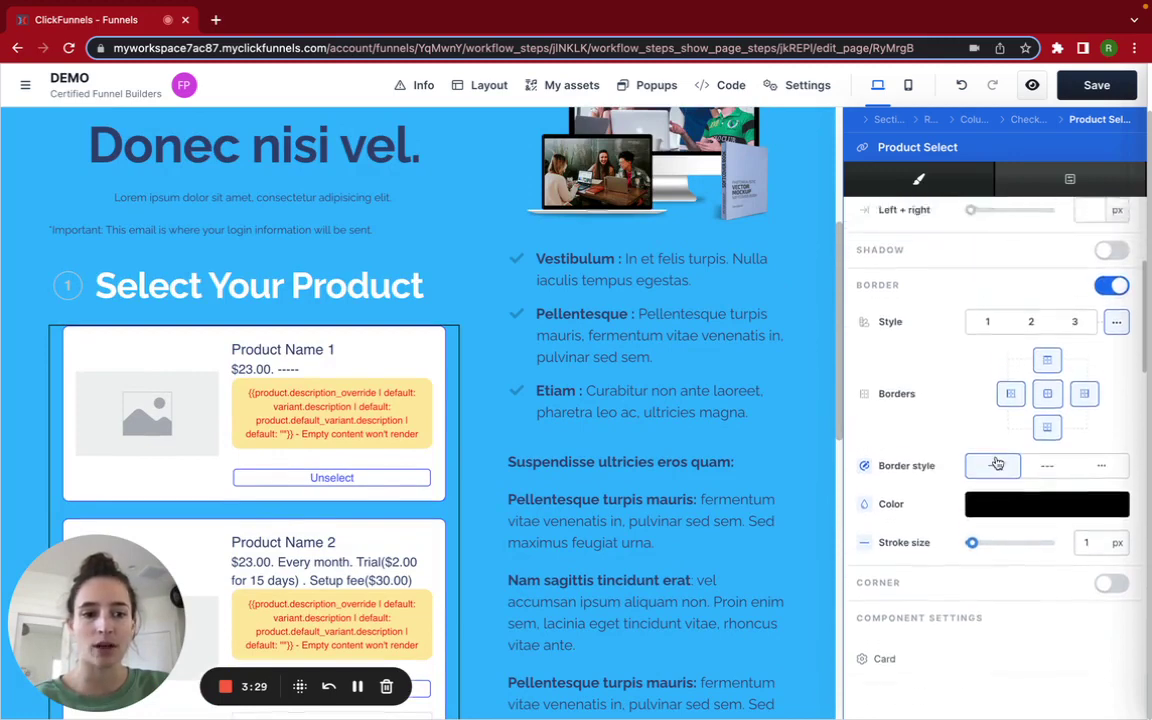
{"action": "scroll", "coordinate": [1013, 446], "scroll_direction": "down", "scroll_amount": 3}
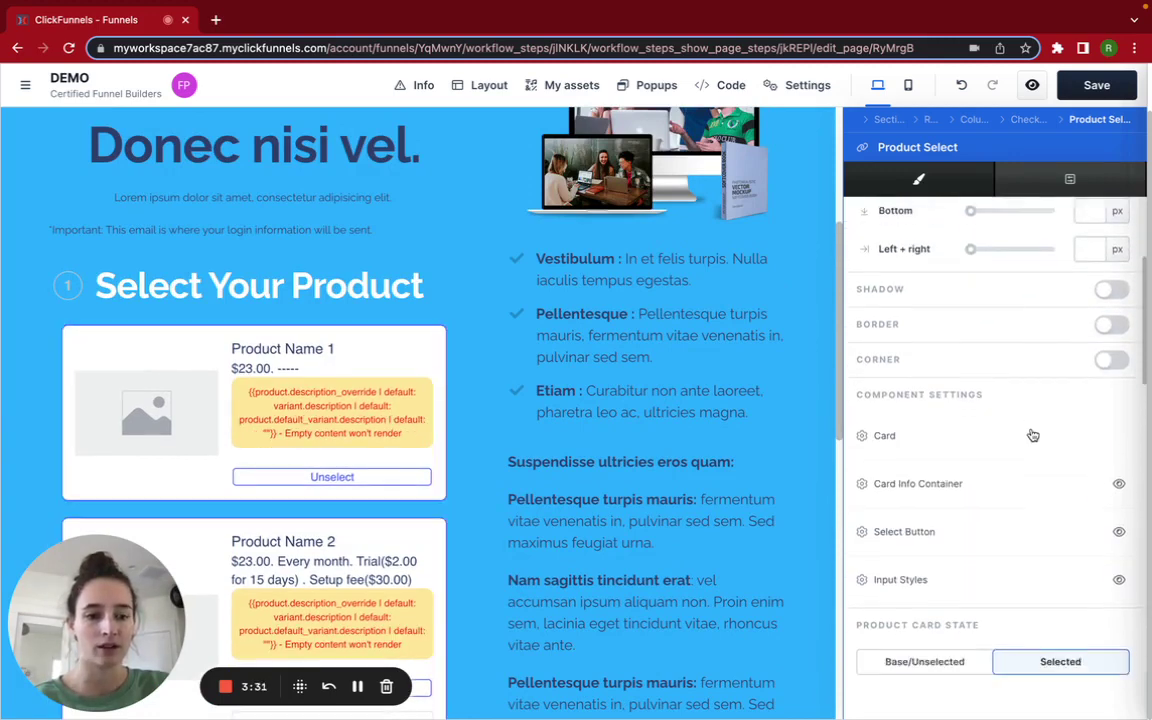
Open the Product Select's Card settings and set the Selected state's border color to the recently used dark charcoal.
{"action": "scroll", "coordinate": [985, 472], "scroll_direction": "down", "scroll_amount": 2}
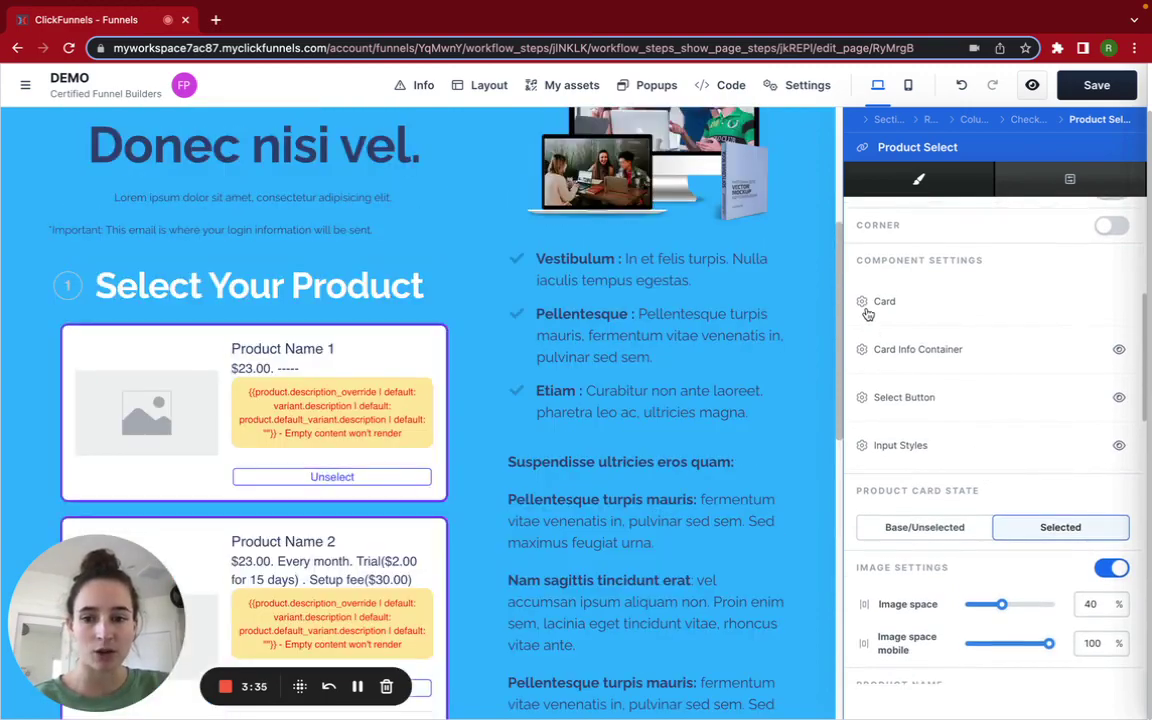
{"action": "left_click", "coordinate": [866, 303]}
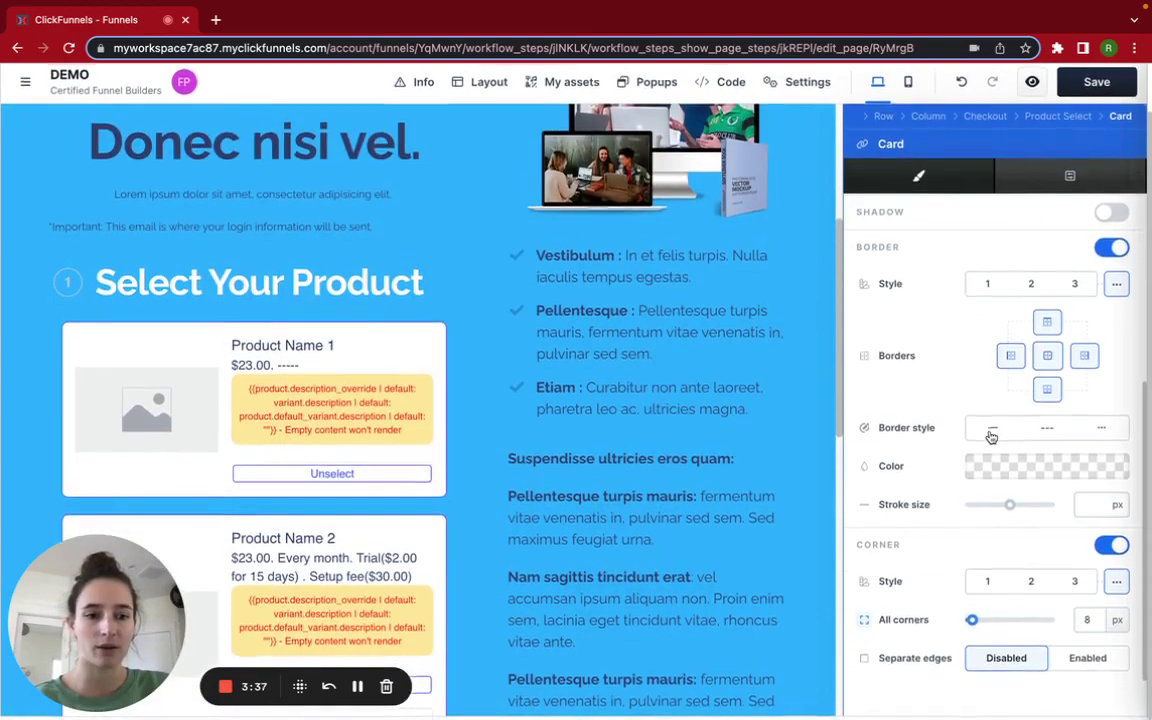
{"action": "scroll", "coordinate": [991, 437], "scroll_direction": "up", "scroll_amount": 5}
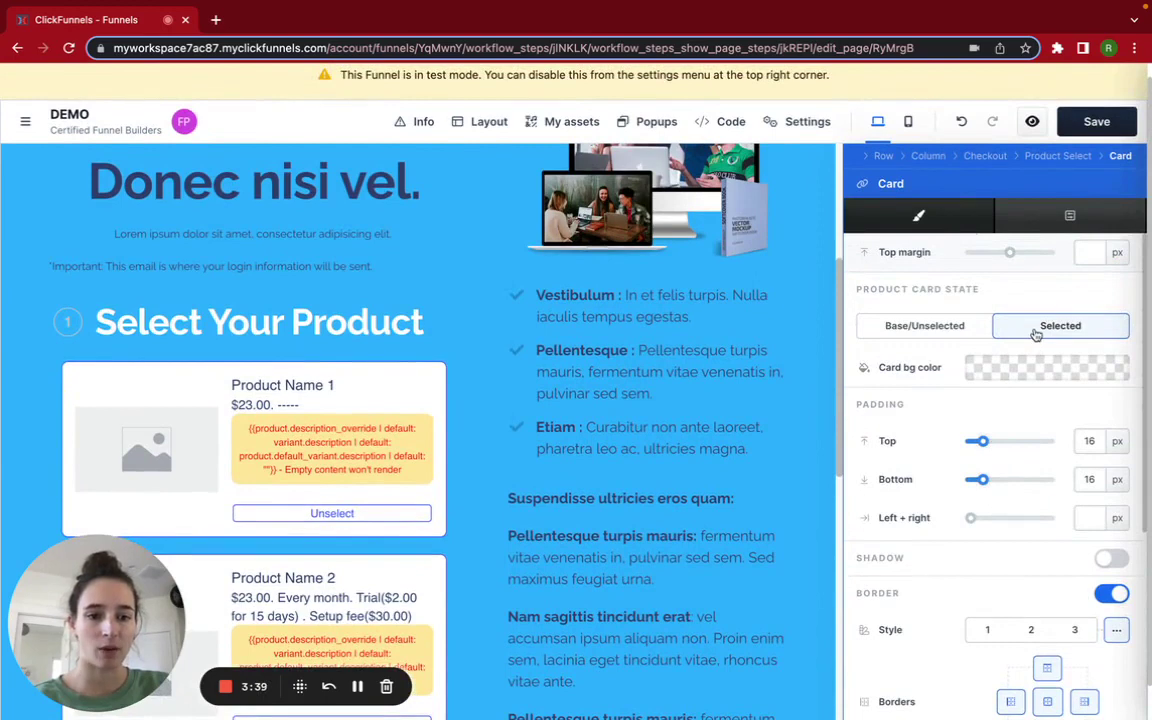
{"action": "scroll", "coordinate": [1047, 425], "scroll_direction": "down", "scroll_amount": 3}
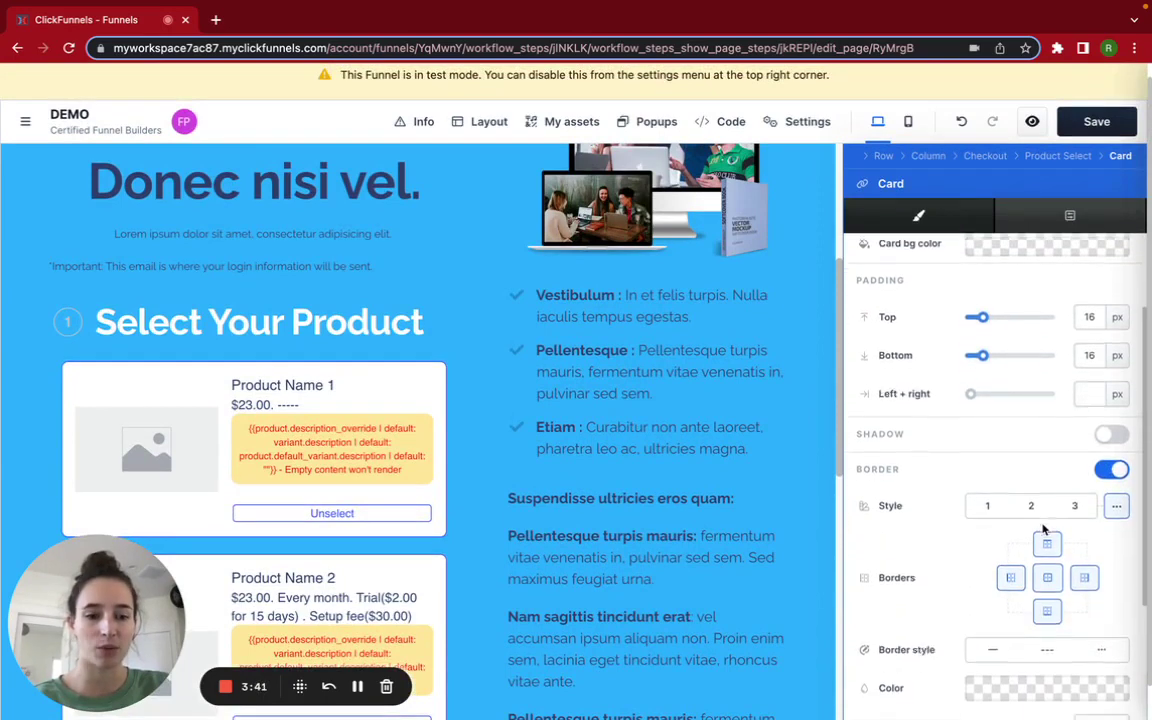
{"action": "scroll", "coordinate": [995, 606], "scroll_direction": "down", "scroll_amount": 3}
{"action": "left_click", "coordinate": [990, 590]}
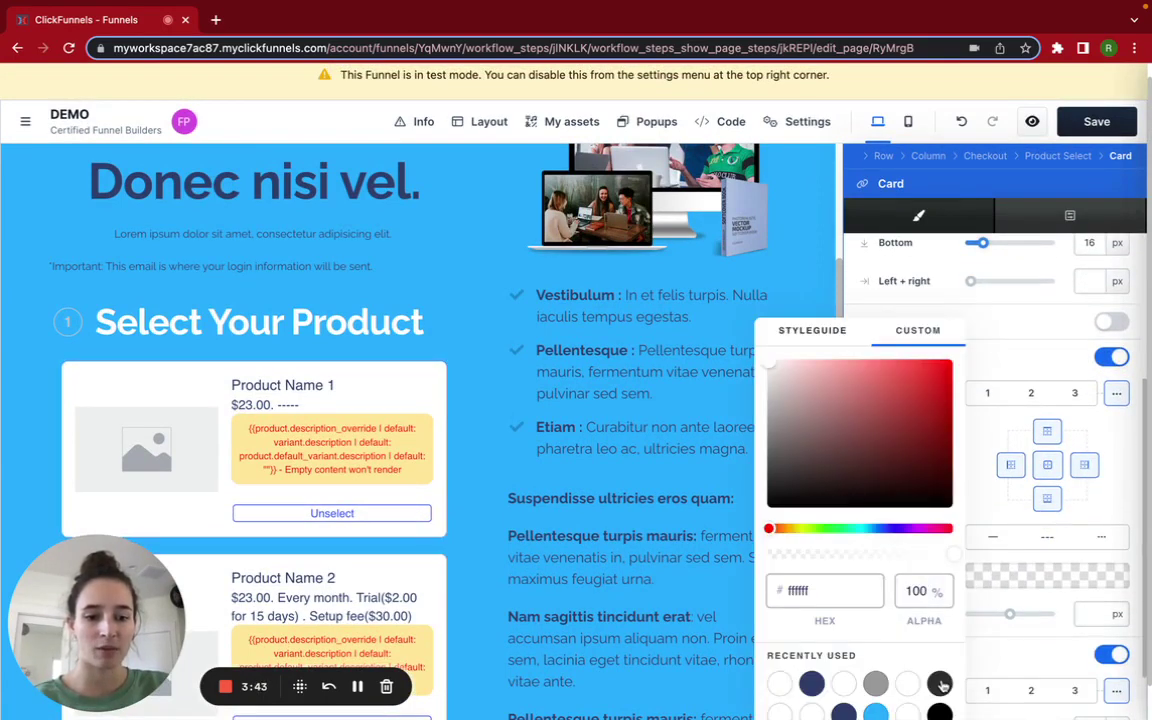
{"action": "left_click", "coordinate": [940, 683]}
{"action": "left_click", "coordinate": [1016, 569]}
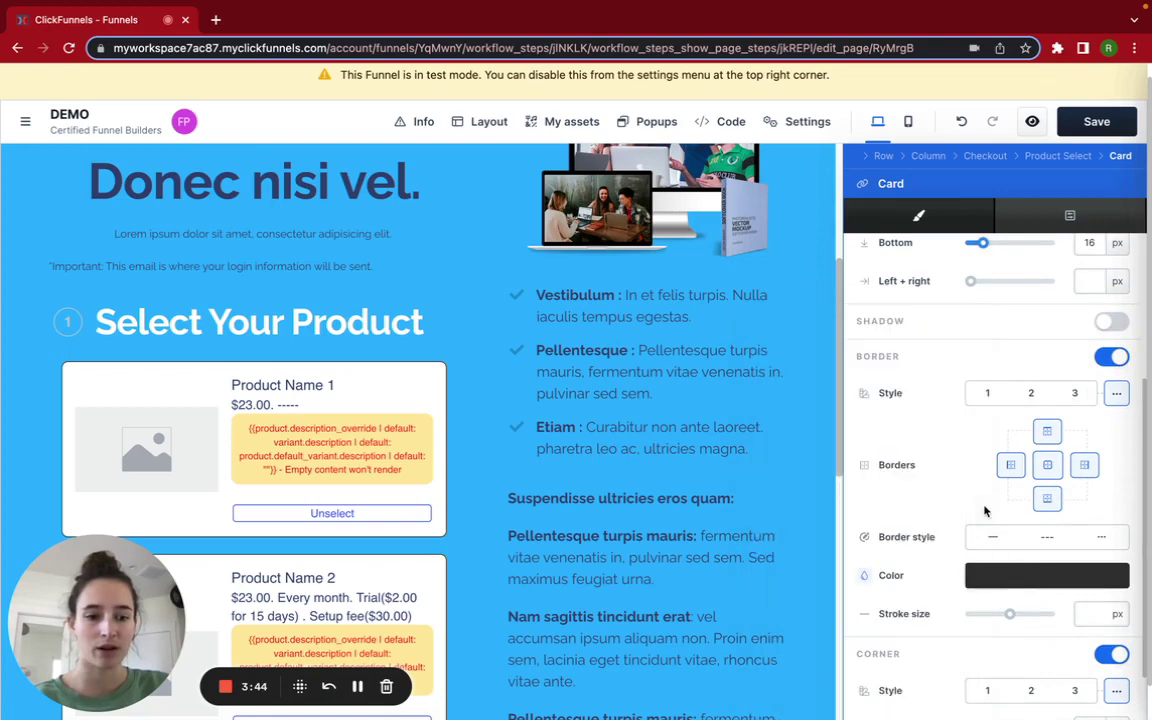
Set the selected product card's border stroke size to 5 px.
{"action": "left_click", "coordinate": [1015, 617]}
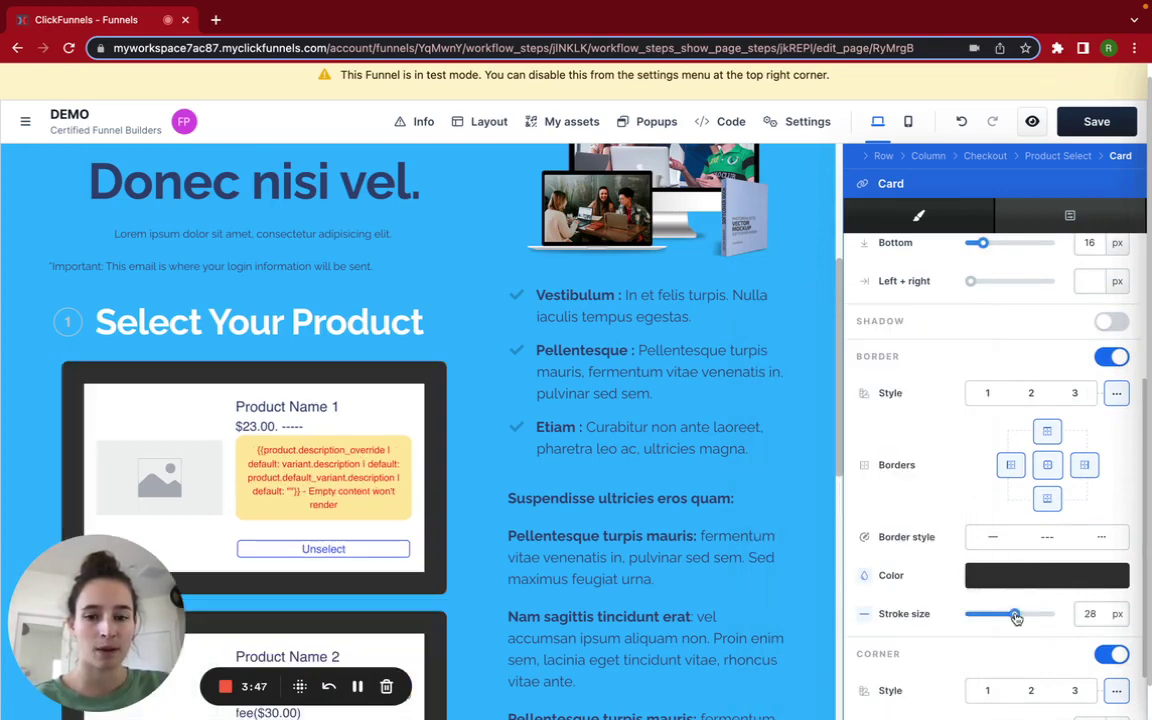
{"action": "left_click_drag", "start_coordinate": [1008, 621], "coordinate": [1001, 620]}
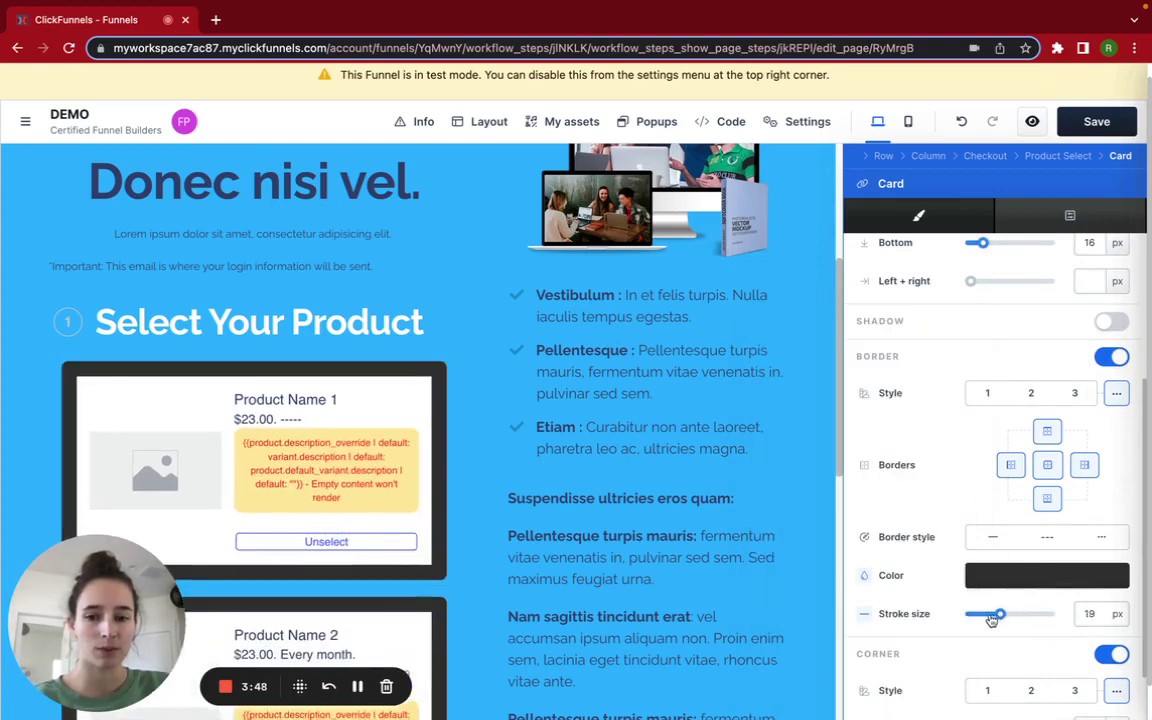
{"action": "left_click", "coordinate": [981, 618]}
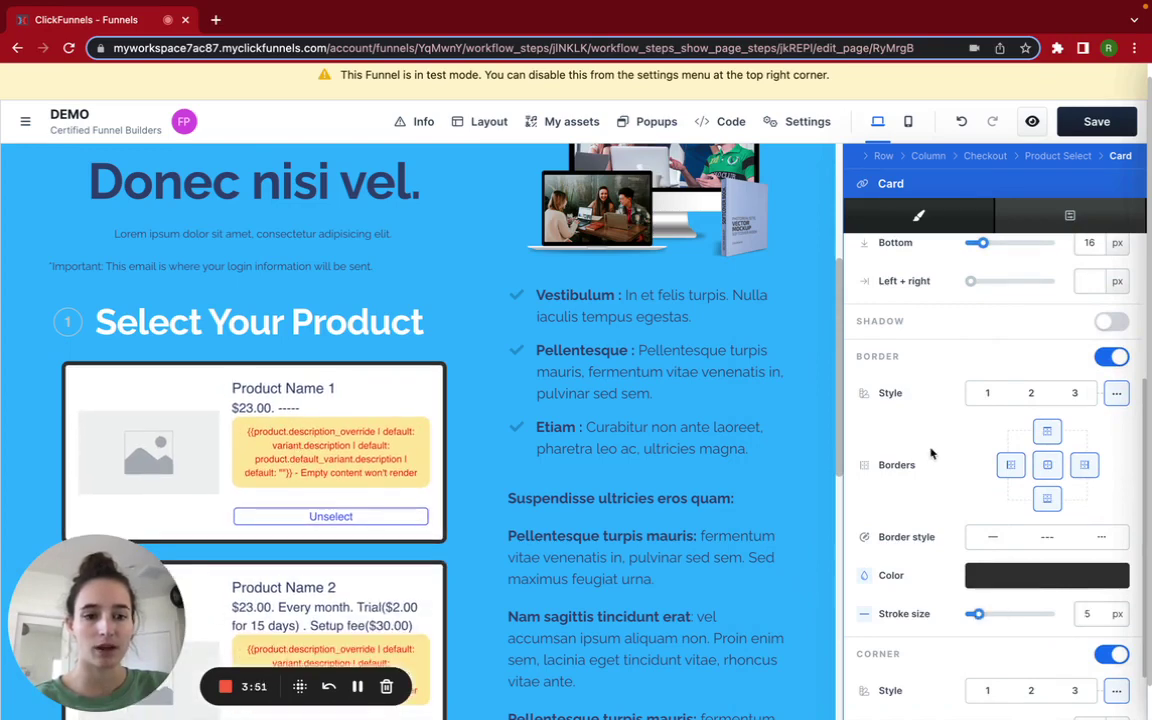
Compare the product card's appearance in the Base/Unselected and Selected states, ending on Base/Unselected.
{"action": "scroll", "coordinate": [930, 454], "scroll_direction": "up", "scroll_amount": 5}
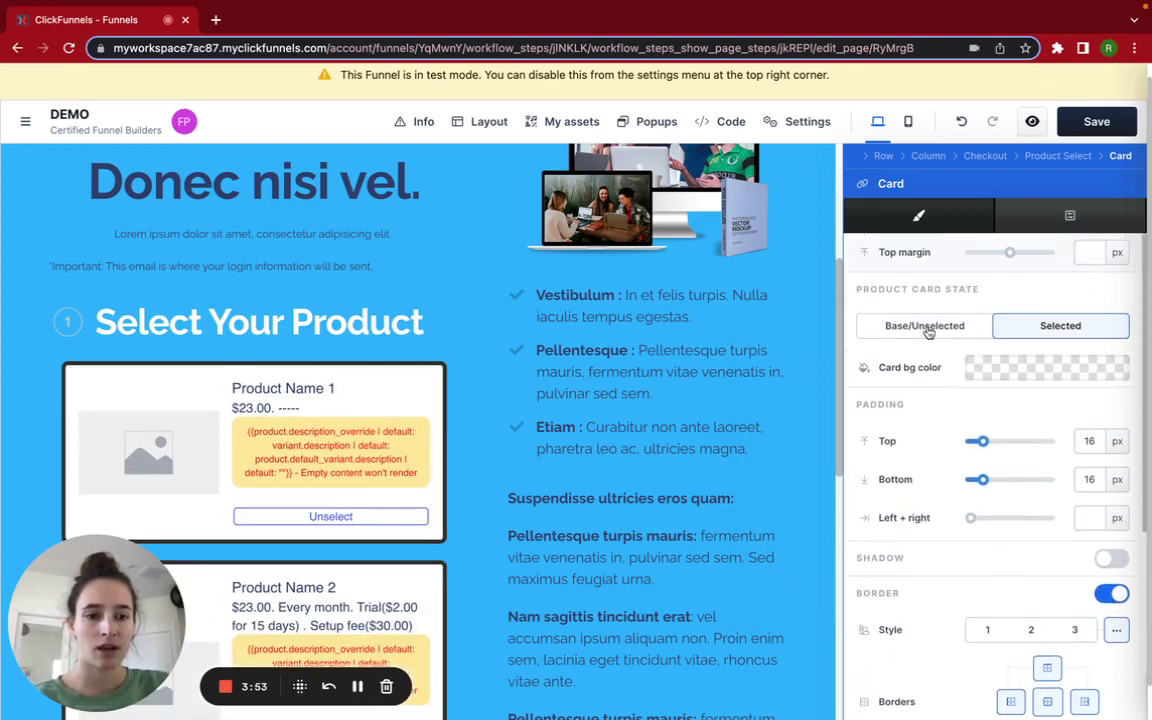
{"action": "left_click", "coordinate": [928, 328]}
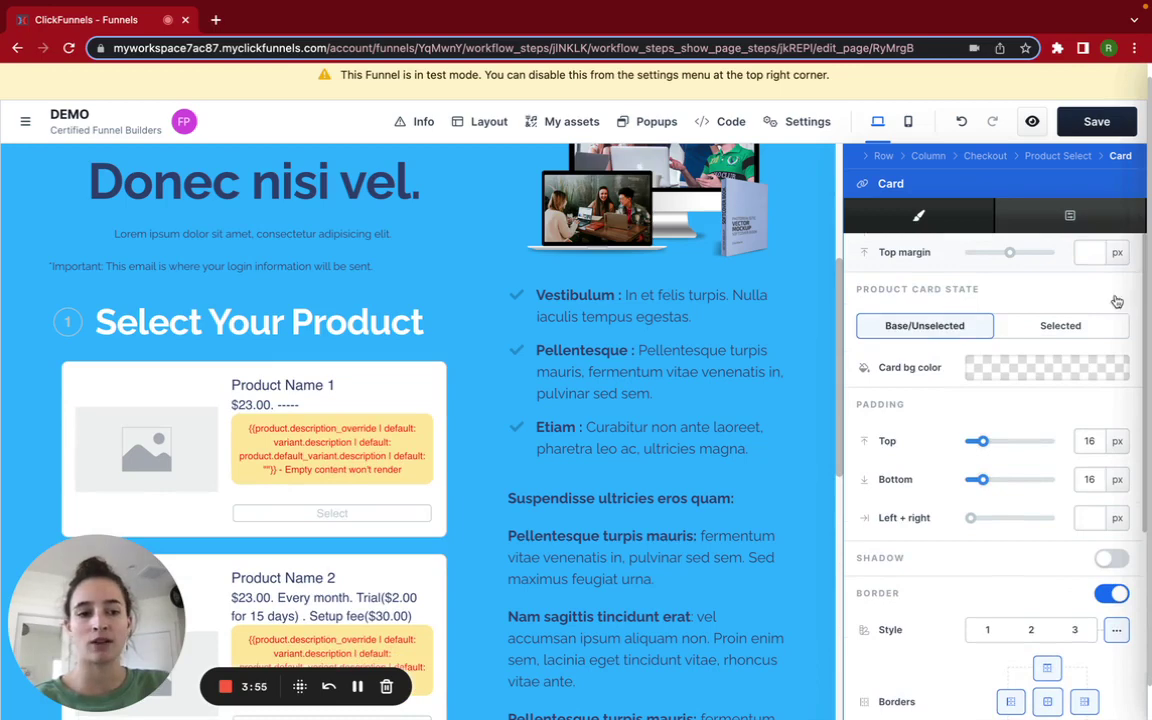
{"action": "left_click", "coordinate": [1075, 327]}
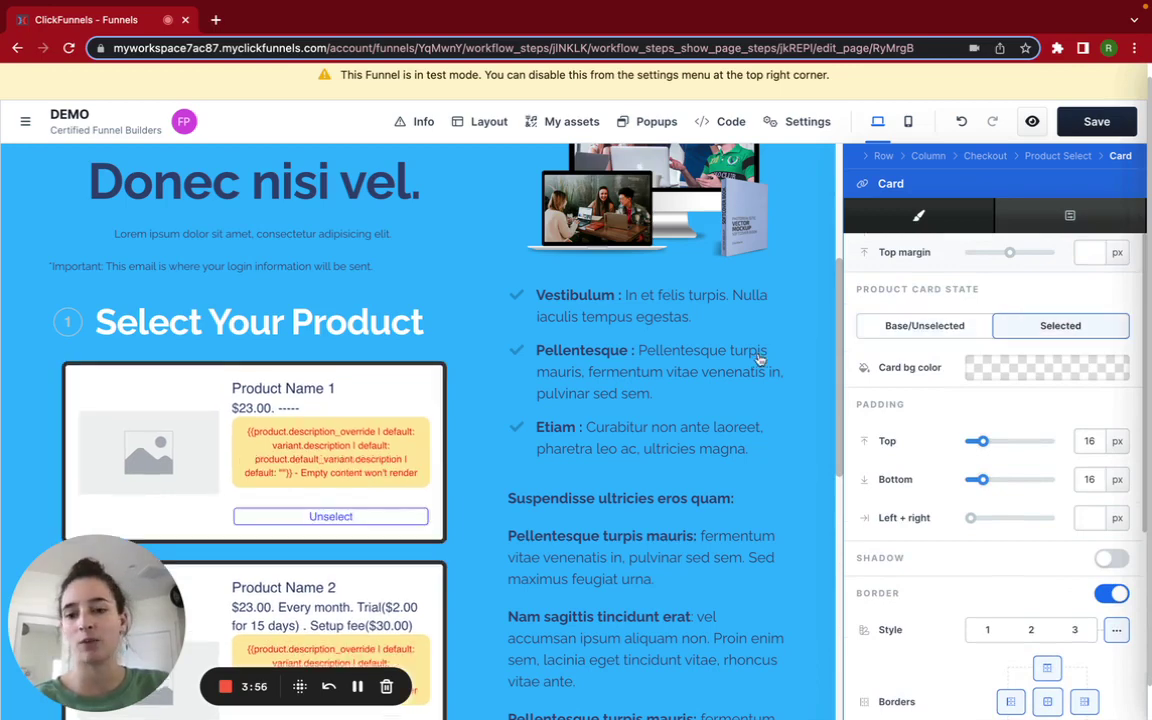
{"action": "left_click", "coordinate": [900, 333]}
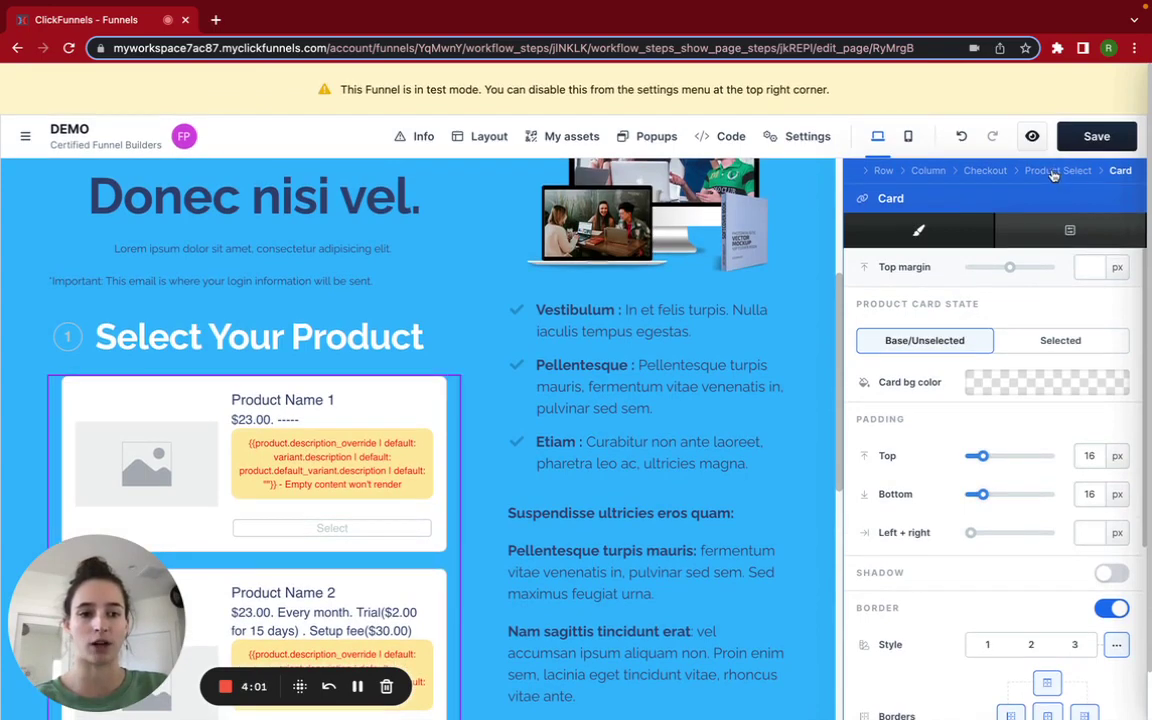
Return to the Checkout element's settings and switch the displayed checkout step to Step 2.
{"action": "left_click", "coordinate": [1053, 172]}
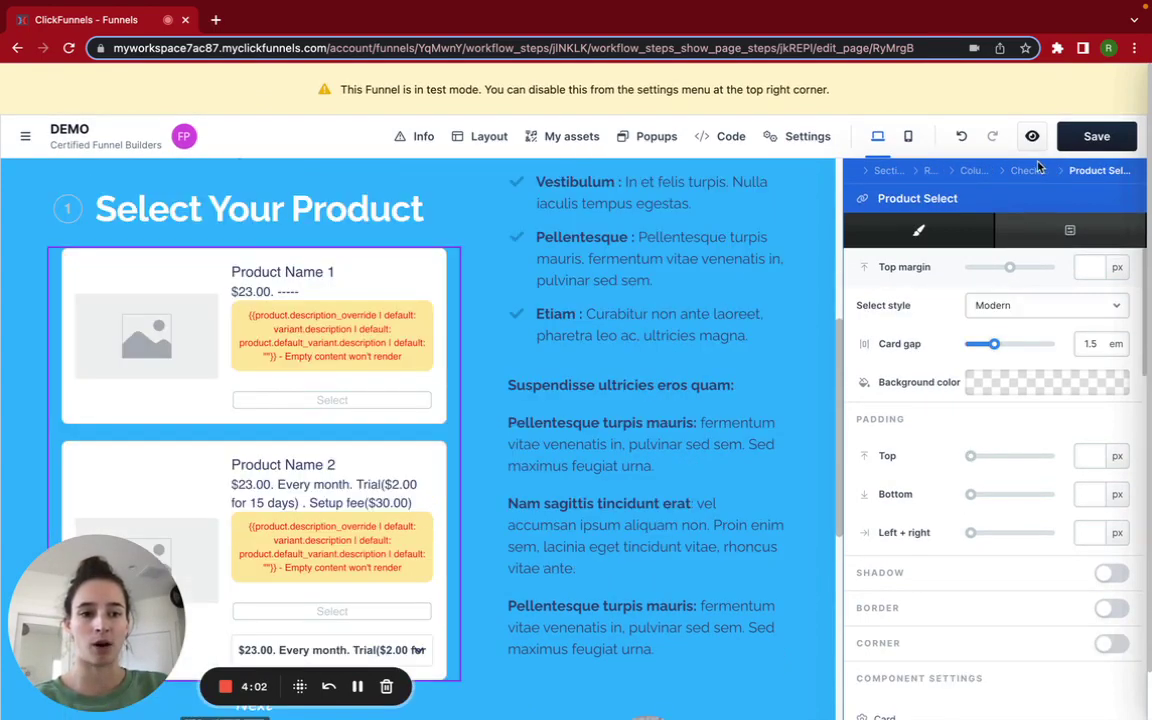
{"action": "left_click", "coordinate": [1027, 172]}
{"action": "scroll", "coordinate": [905, 400], "scroll_direction": "down", "scroll_amount": 2}
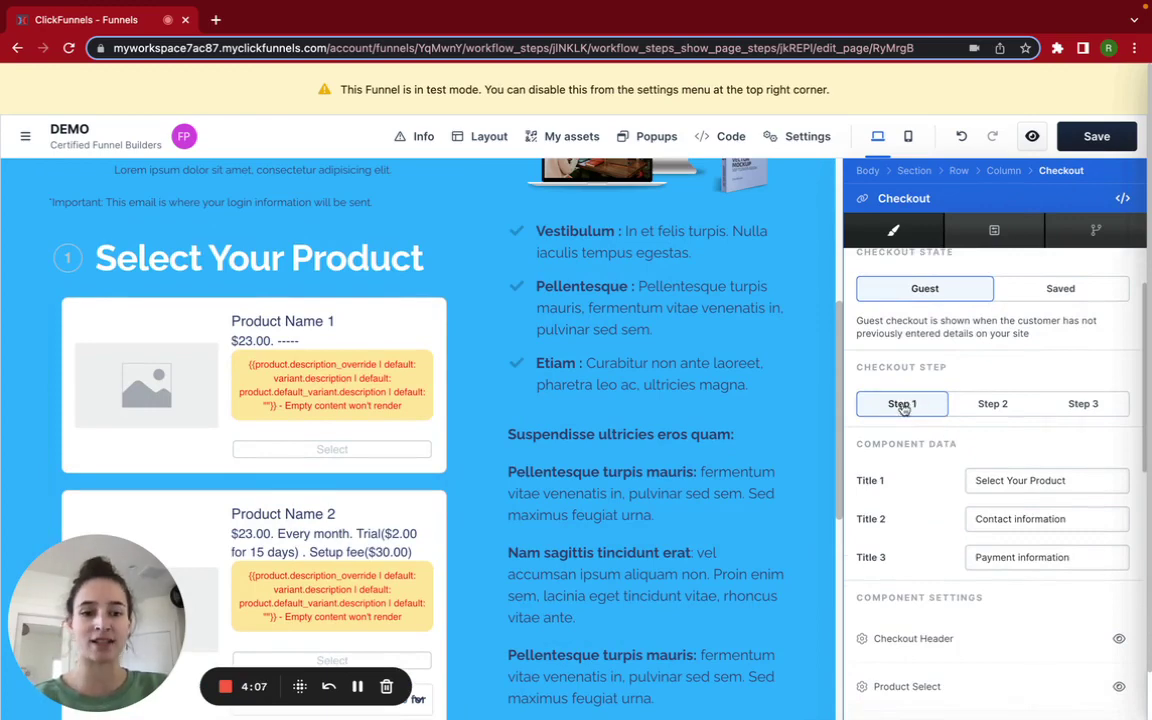
{"action": "left_click", "coordinate": [991, 404]}
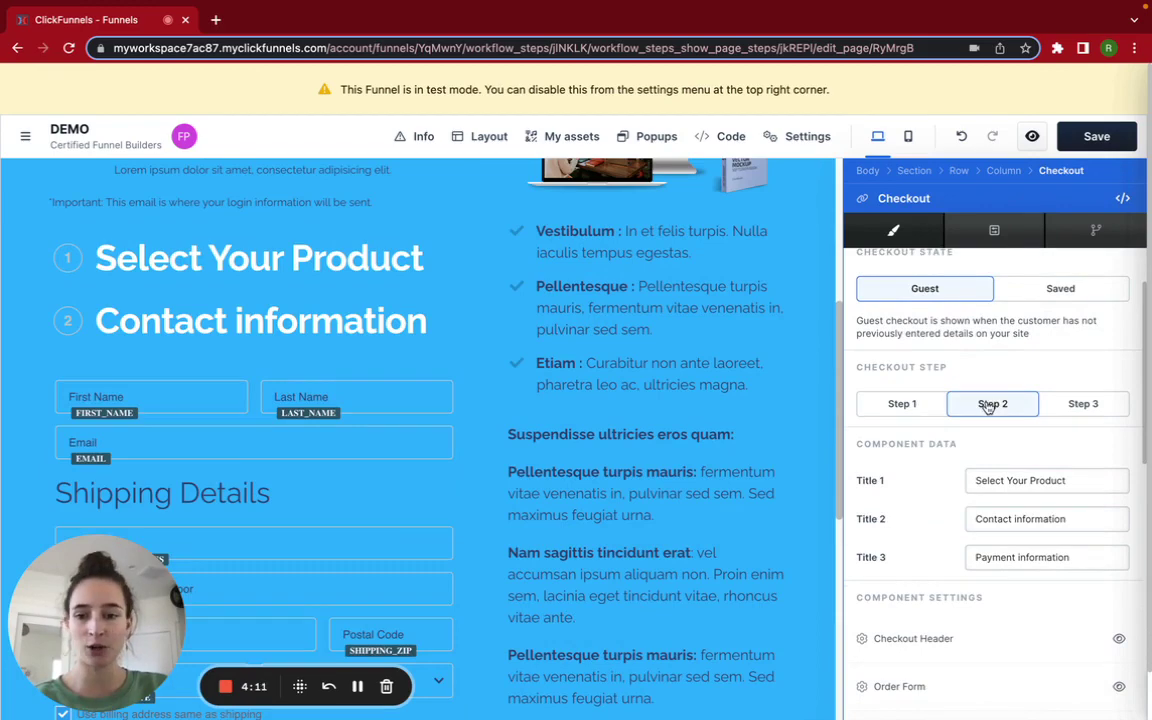
Examine Step 2's contact and shipping fields and locate the Checkout Header and Order Form component settings.
{"action": "scroll", "coordinate": [356, 481], "scroll_direction": "down", "scroll_amount": 3}
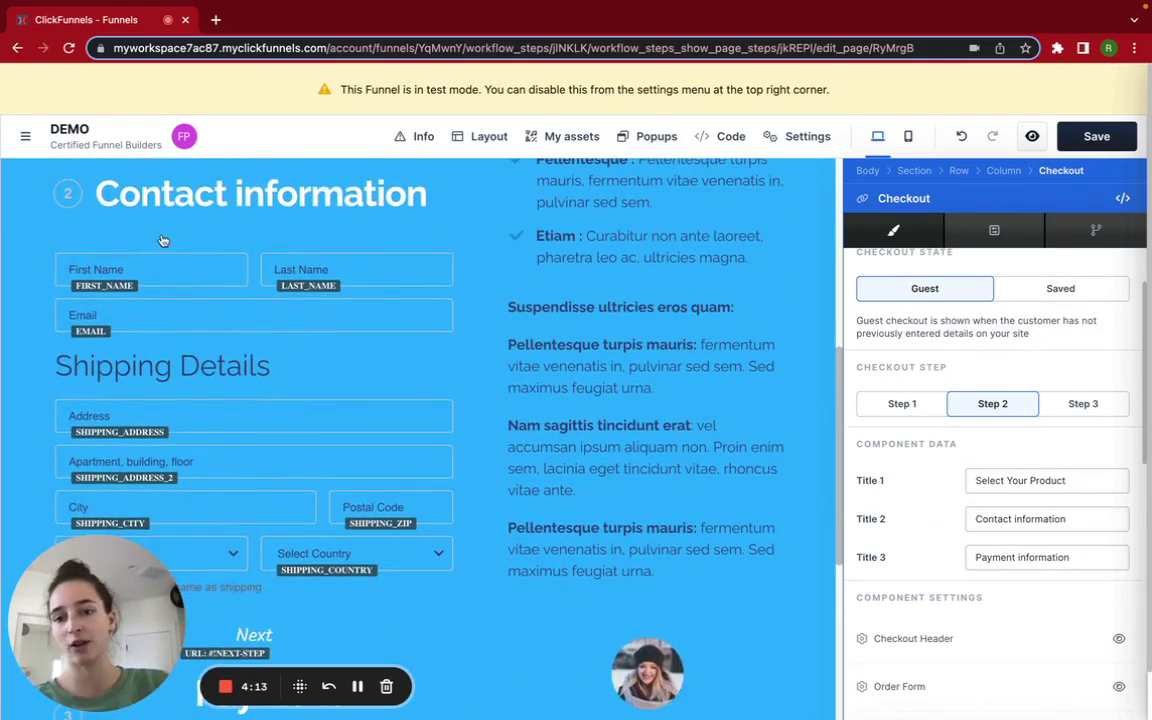
{"action": "scroll", "coordinate": [180, 470], "scroll_direction": "down", "scroll_amount": 2}
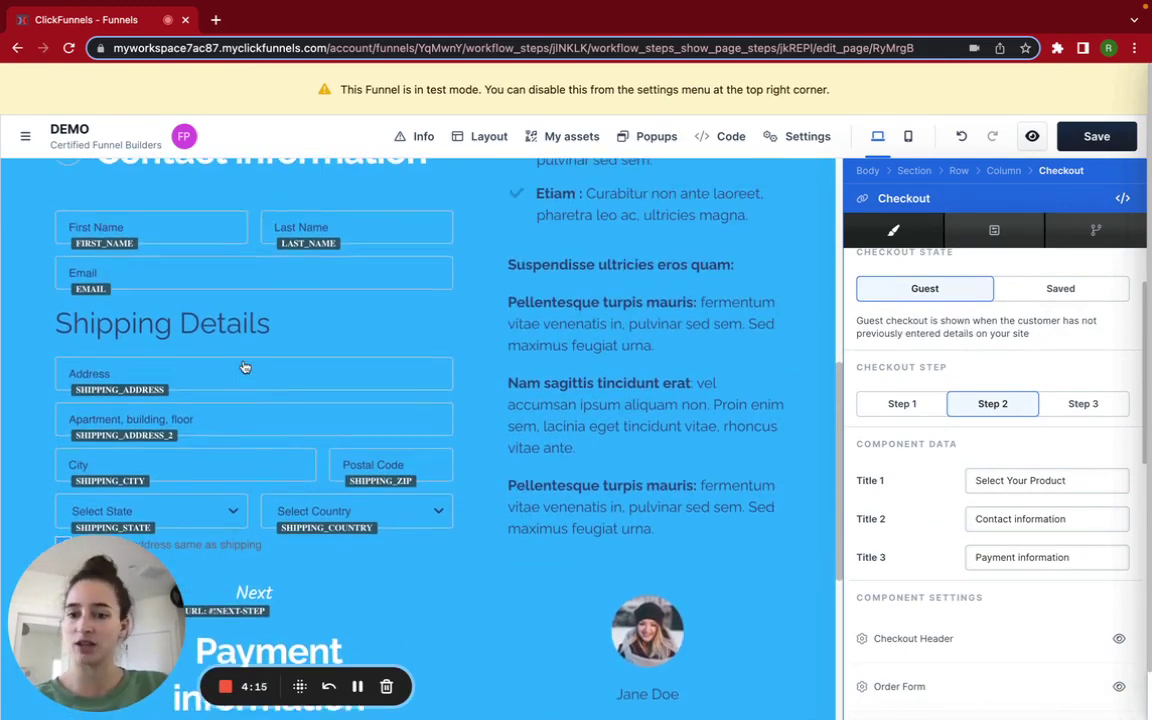
{"action": "scroll", "coordinate": [245, 367], "scroll_direction": "up", "scroll_amount": 1}
{"action": "scroll", "coordinate": [911, 503], "scroll_direction": "down", "scroll_amount": 4}
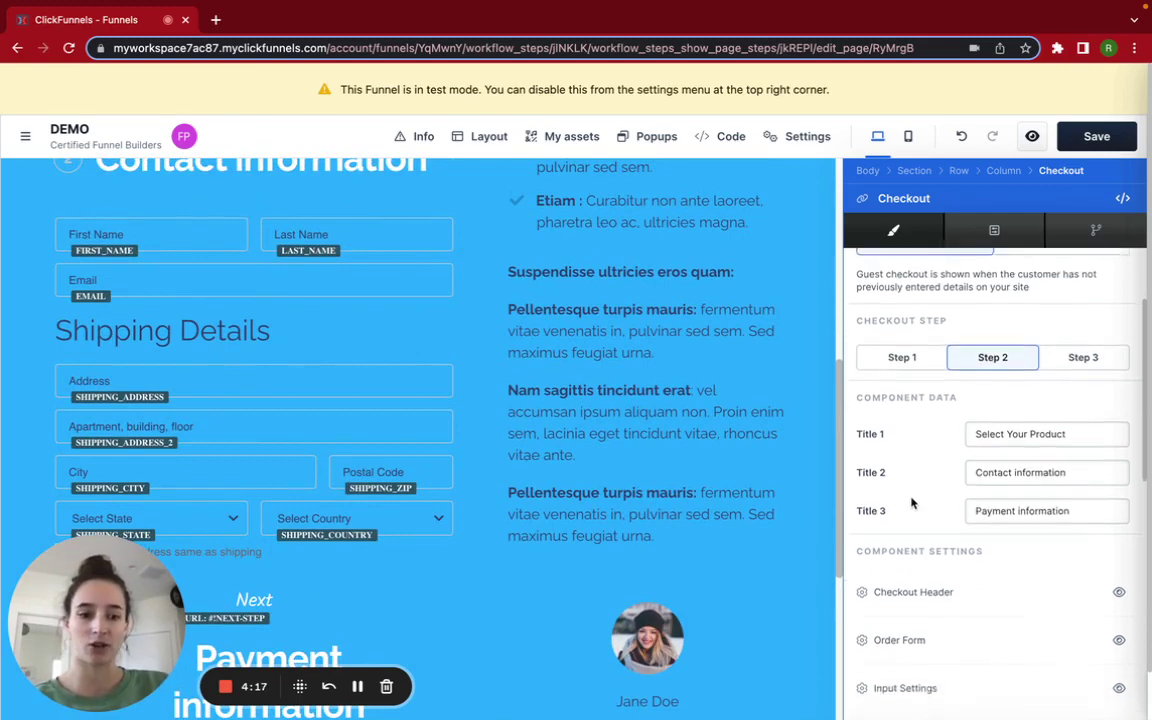
{"action": "mouse_move", "coordinate": [867, 460]}
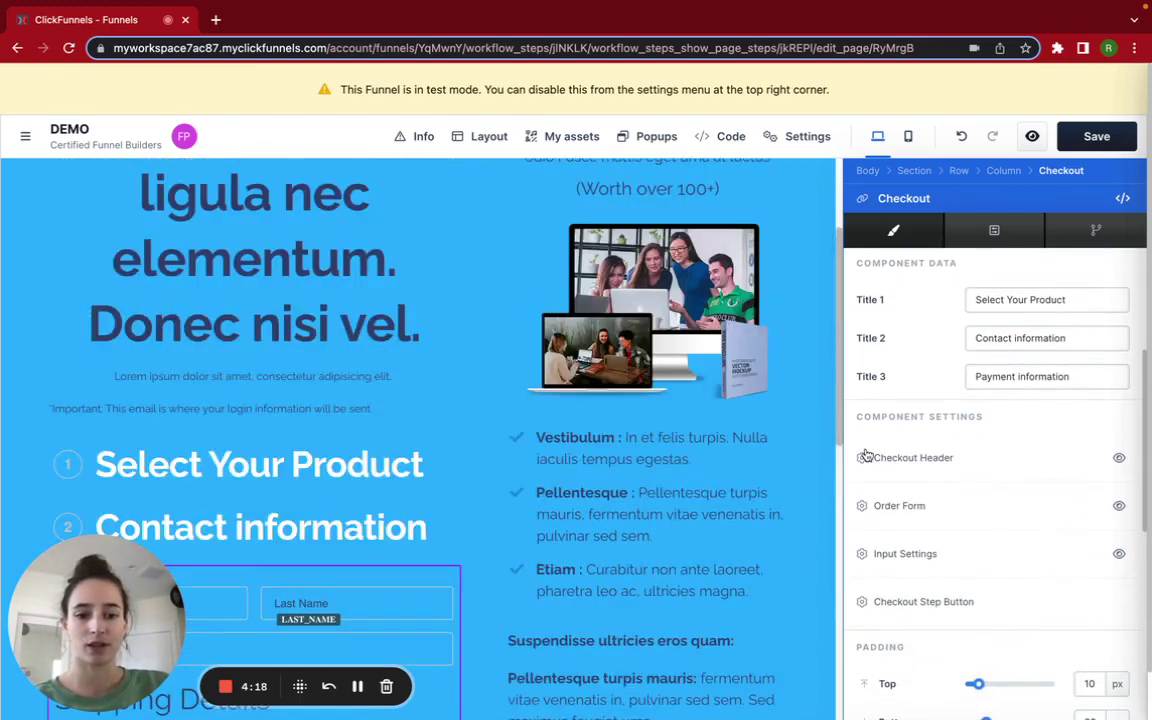
{"action": "mouse_move", "coordinate": [876, 510]}
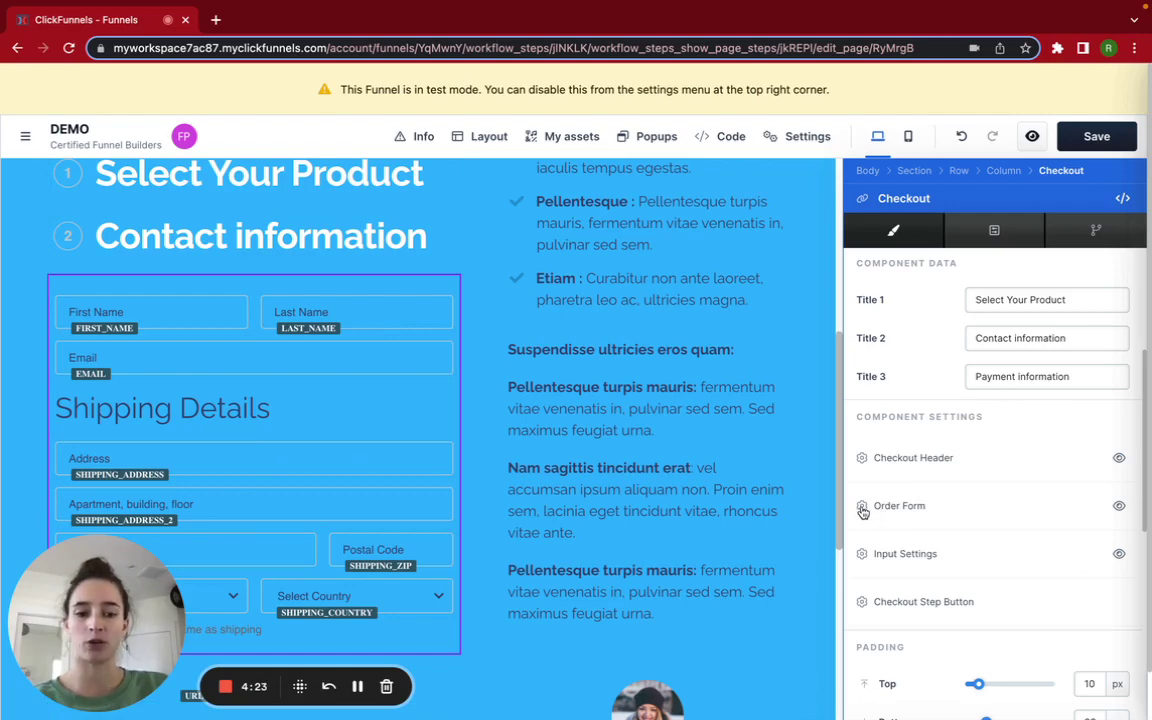
Open the Order Form component settings and review the padding, phone number, billing form, shipping address, border and corner options.
{"action": "left_click", "coordinate": [876, 510]}
{"action": "scroll", "coordinate": [900, 520], "scroll_direction": "down", "scroll_amount": 2}
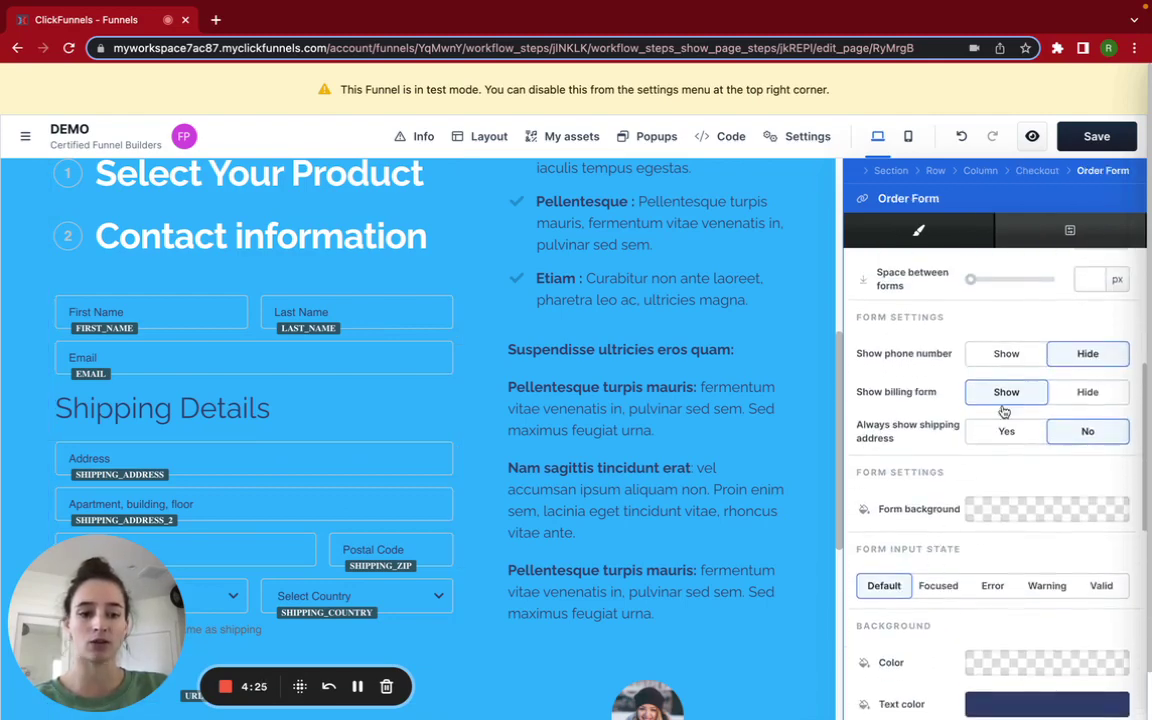
{"action": "scroll", "coordinate": [964, 560], "scroll_direction": "up", "scroll_amount": 1}
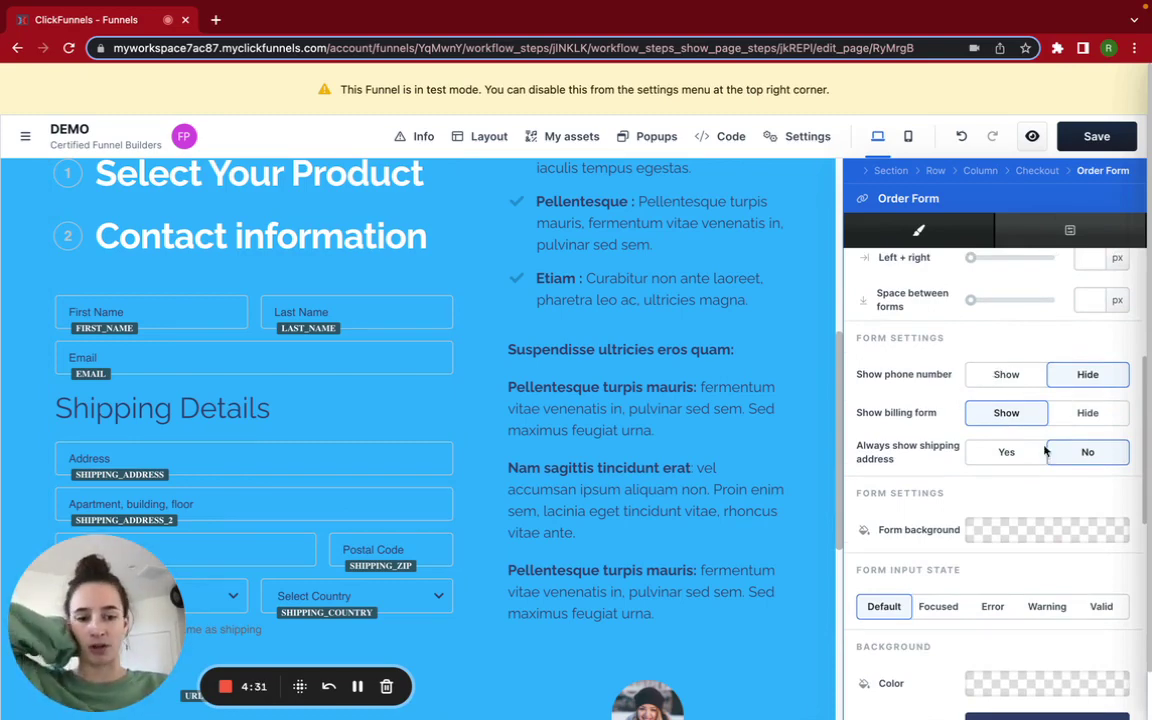
{"action": "scroll", "coordinate": [1045, 452], "scroll_direction": "down", "scroll_amount": 10}
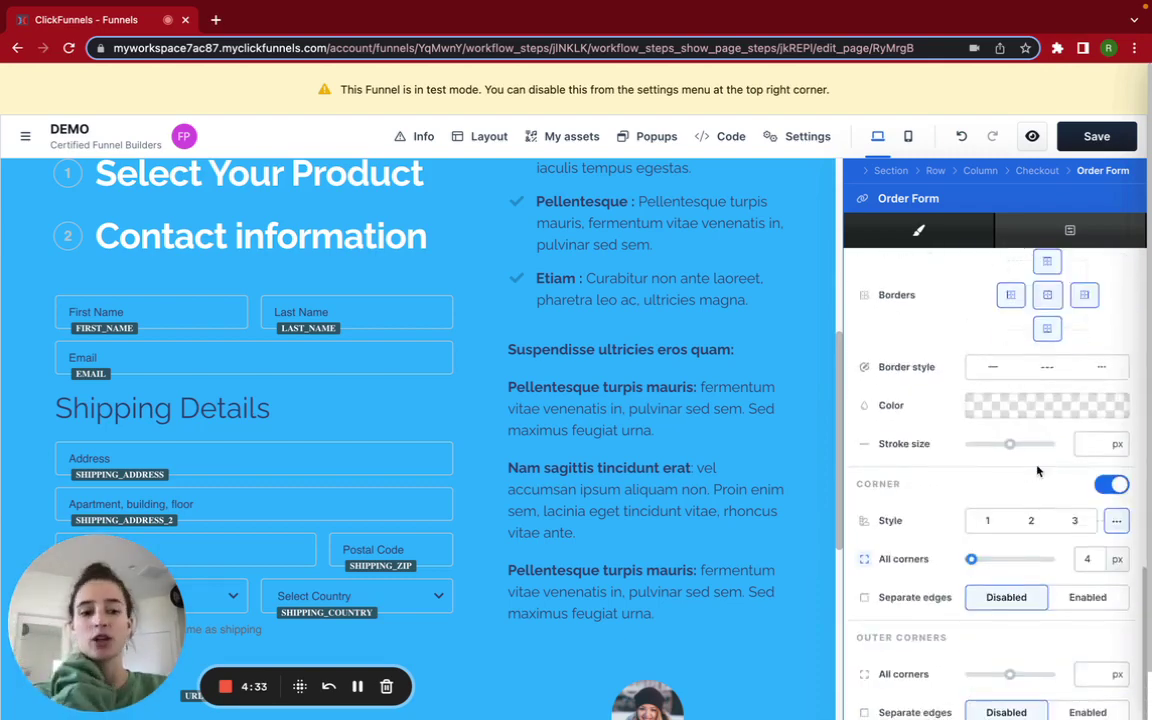
{"action": "scroll", "coordinate": [980, 463], "scroll_direction": "up", "scroll_amount": 10}
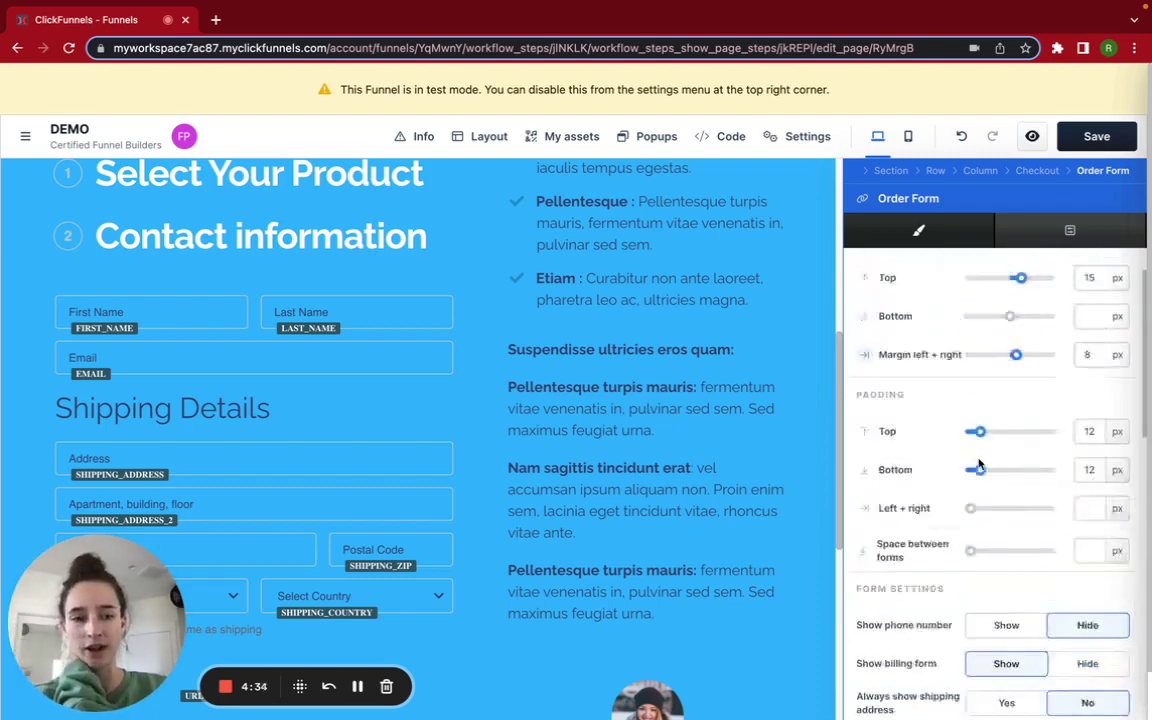
Return to the Checkout element's settings and locate the Input Settings and Checkout Step Button components for Step 2's fields and Next button.
{"action": "left_click", "coordinate": [1037, 172]}
{"action": "scroll", "coordinate": [967, 404], "scroll_direction": "down", "scroll_amount": 5}
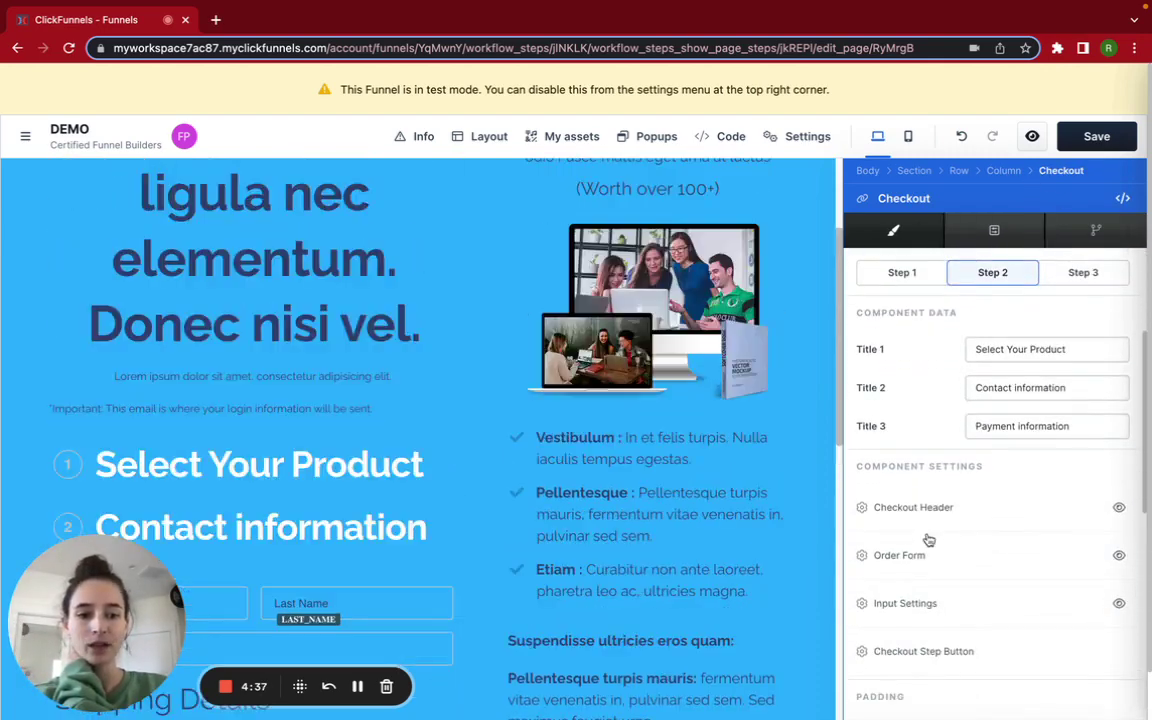
{"action": "scroll", "coordinate": [903, 590], "scroll_direction": "down", "scroll_amount": 1}
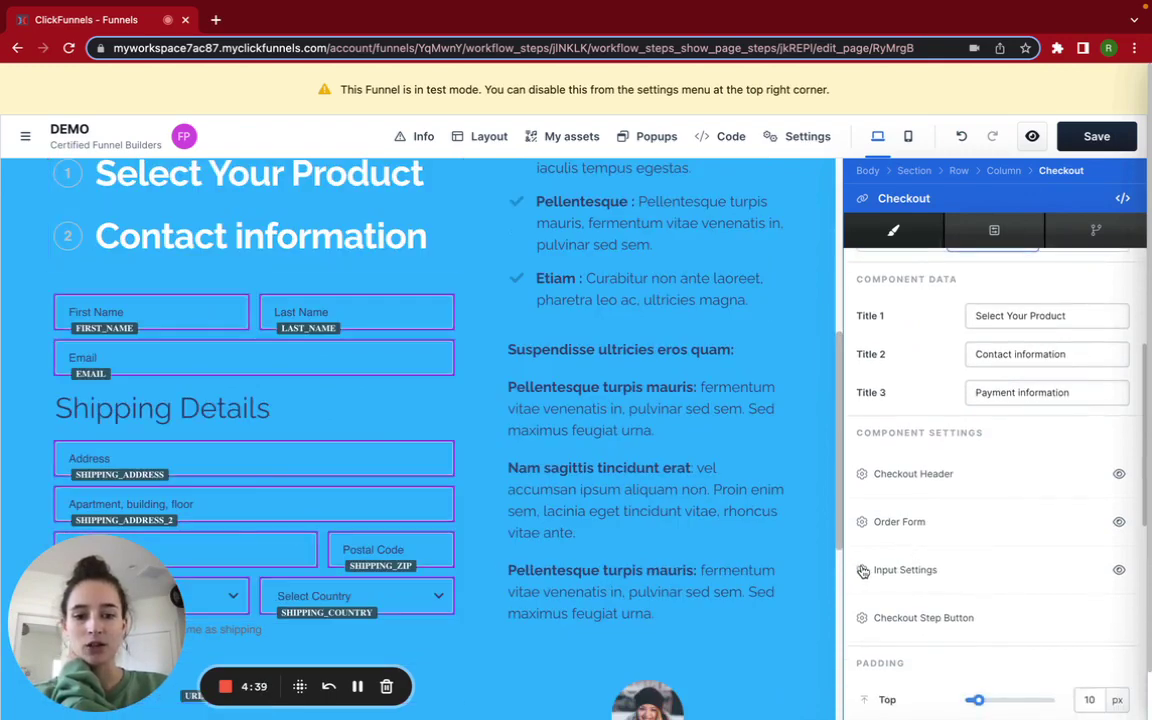
{"action": "scroll", "coordinate": [868, 570], "scroll_direction": "down", "scroll_amount": 2}
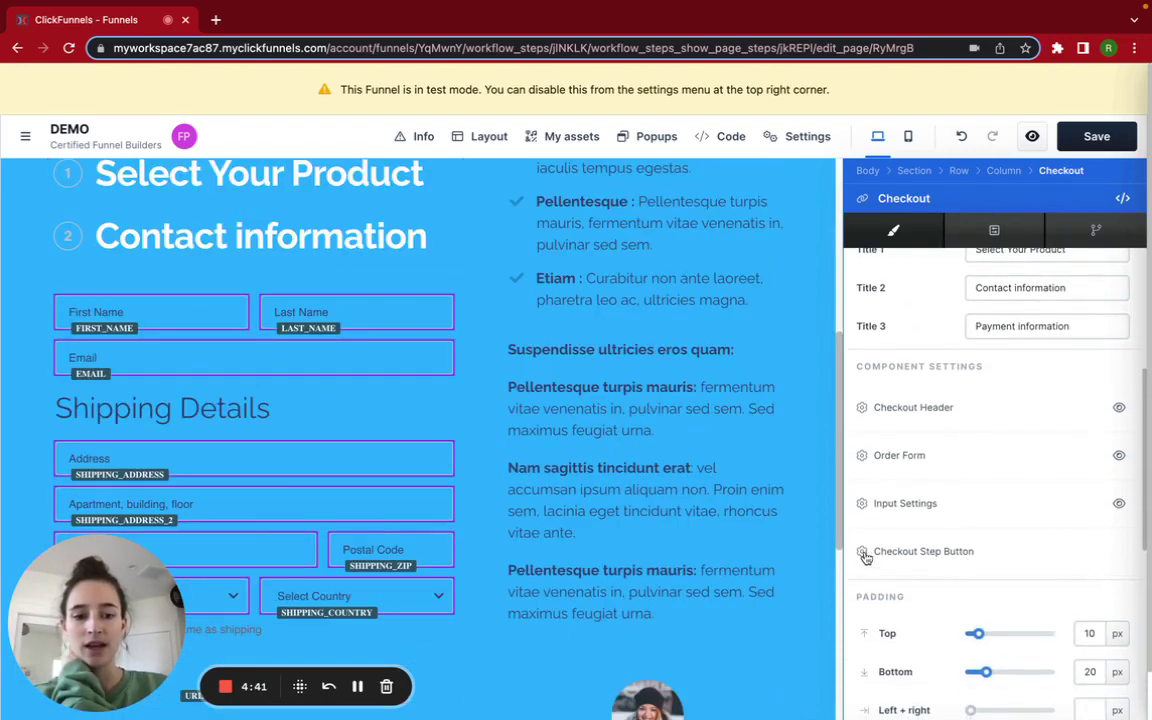
{"action": "scroll", "coordinate": [476, 570], "scroll_direction": "down", "scroll_amount": 3}
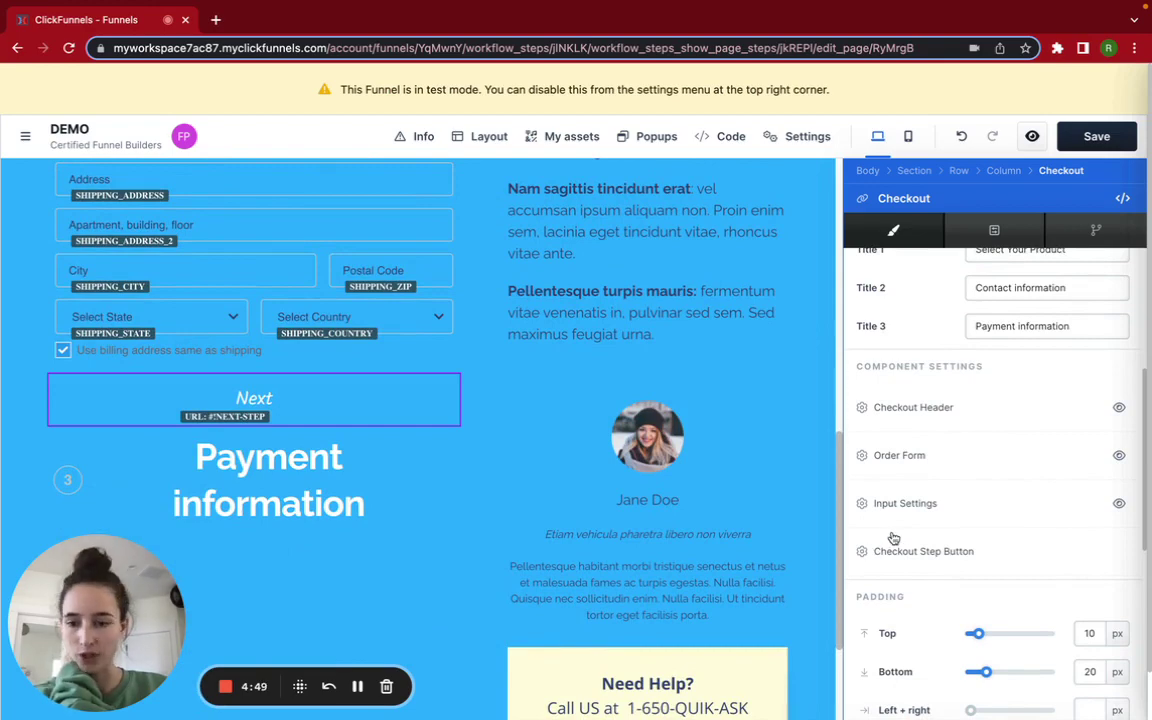
{"action": "scroll", "coordinate": [893, 536], "scroll_direction": "up", "scroll_amount": 3}
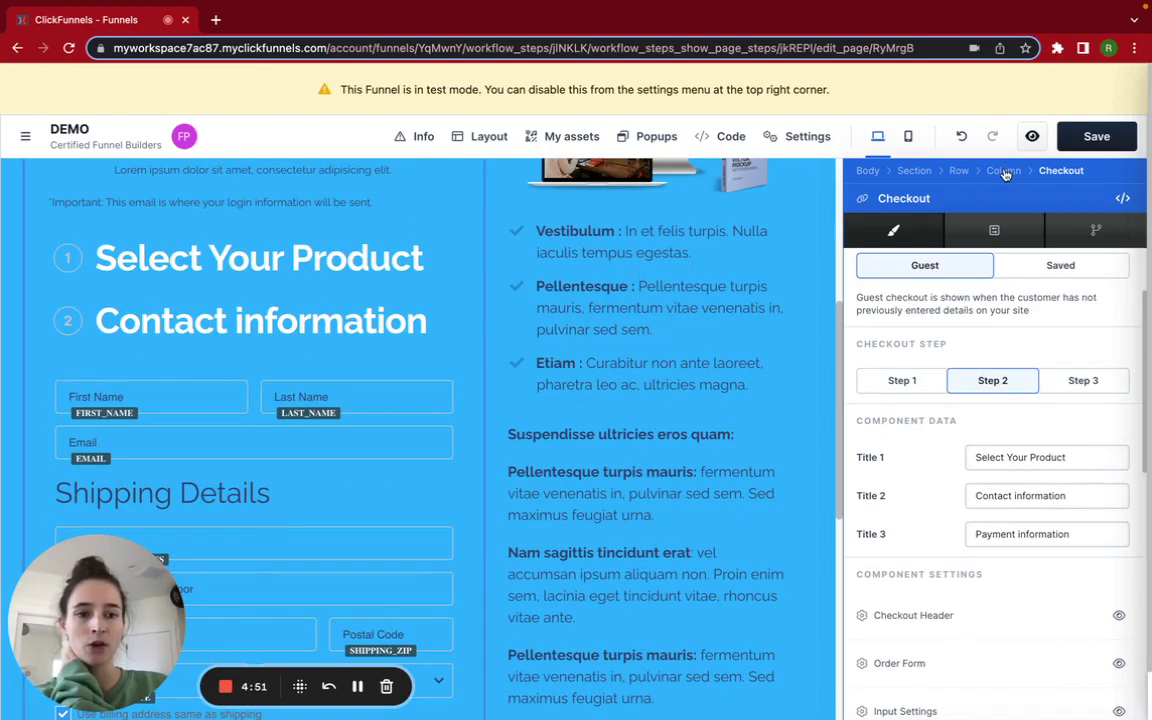
Reopen the Checkout element's settings and switch the displayed checkout step to Step 3.
{"action": "left_click", "coordinate": [1004, 171]}
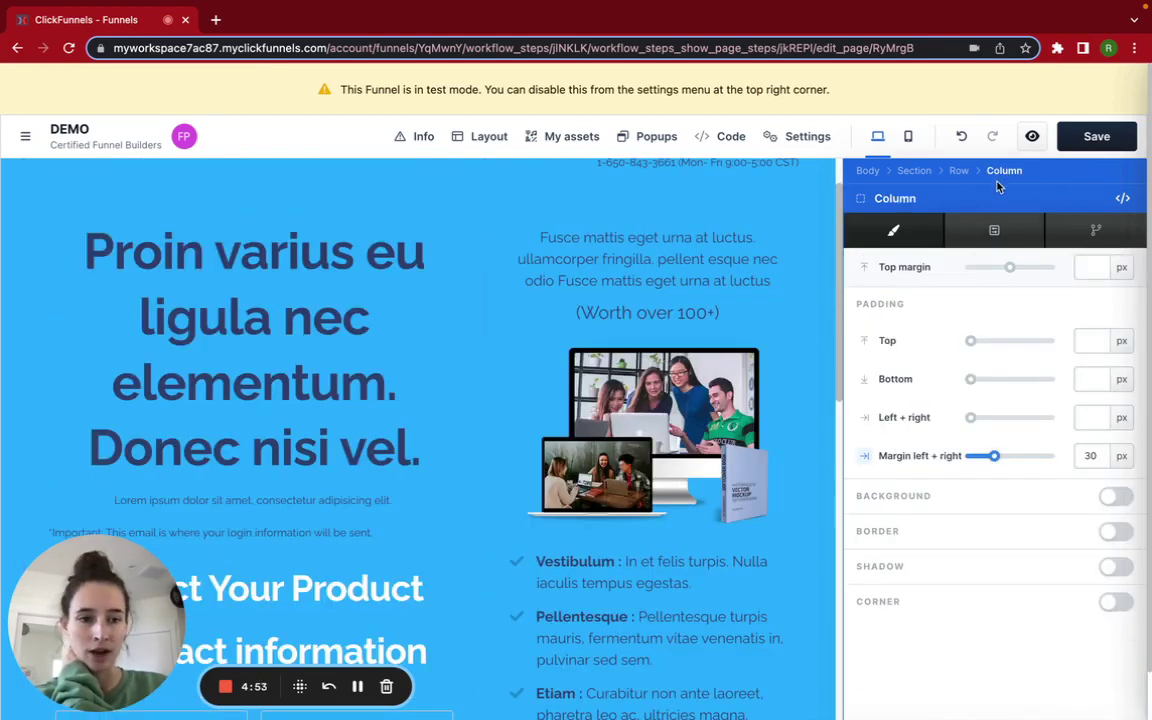
{"action": "left_click", "coordinate": [543, 386]}
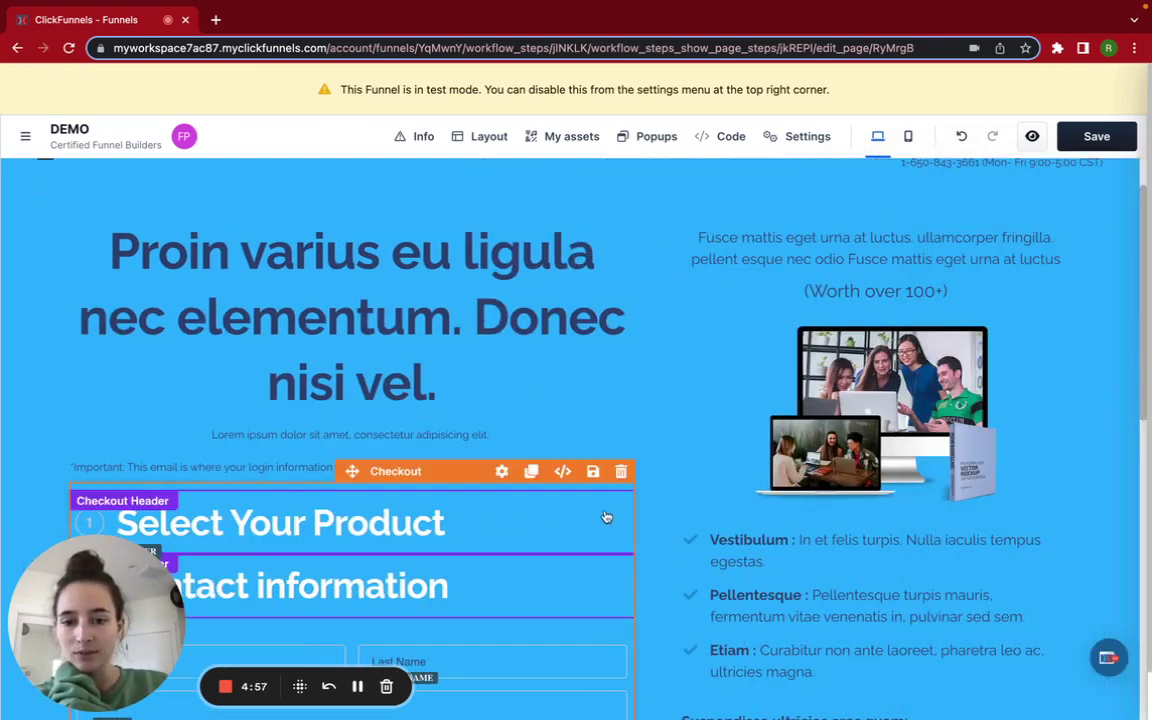
{"action": "left_click", "coordinate": [499, 473]}
{"action": "scroll", "coordinate": [1133, 446], "scroll_direction": "down", "scroll_amount": 1}
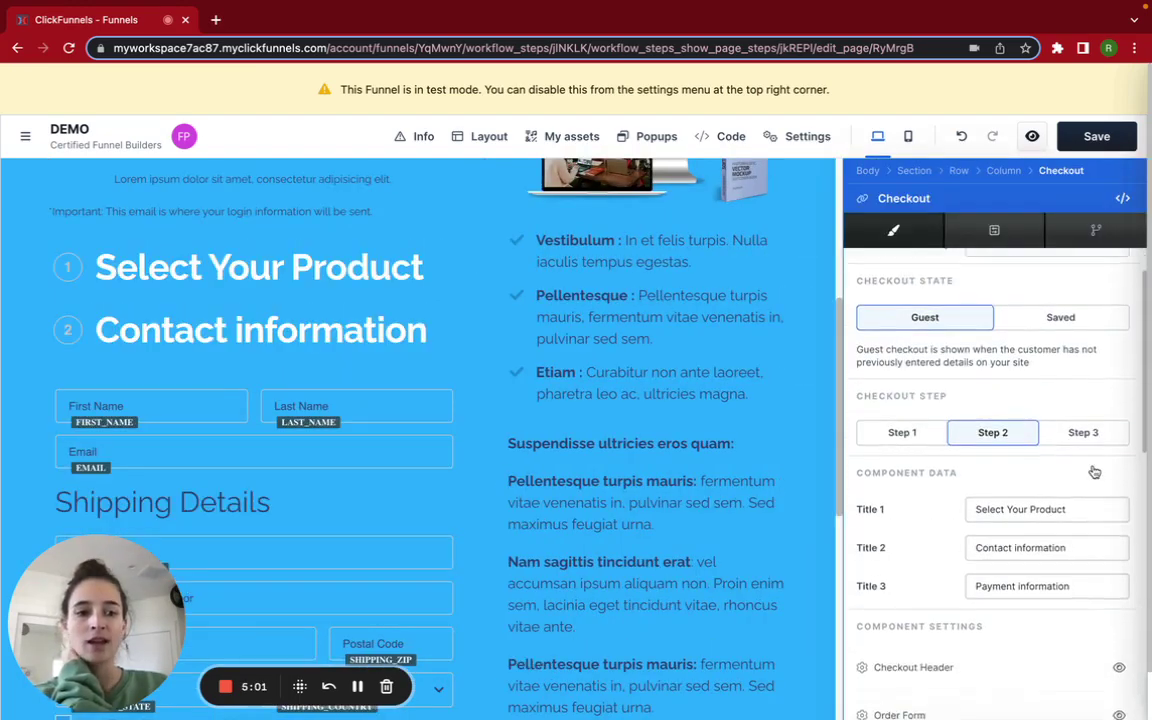
{"action": "left_click", "coordinate": [1080, 425]}
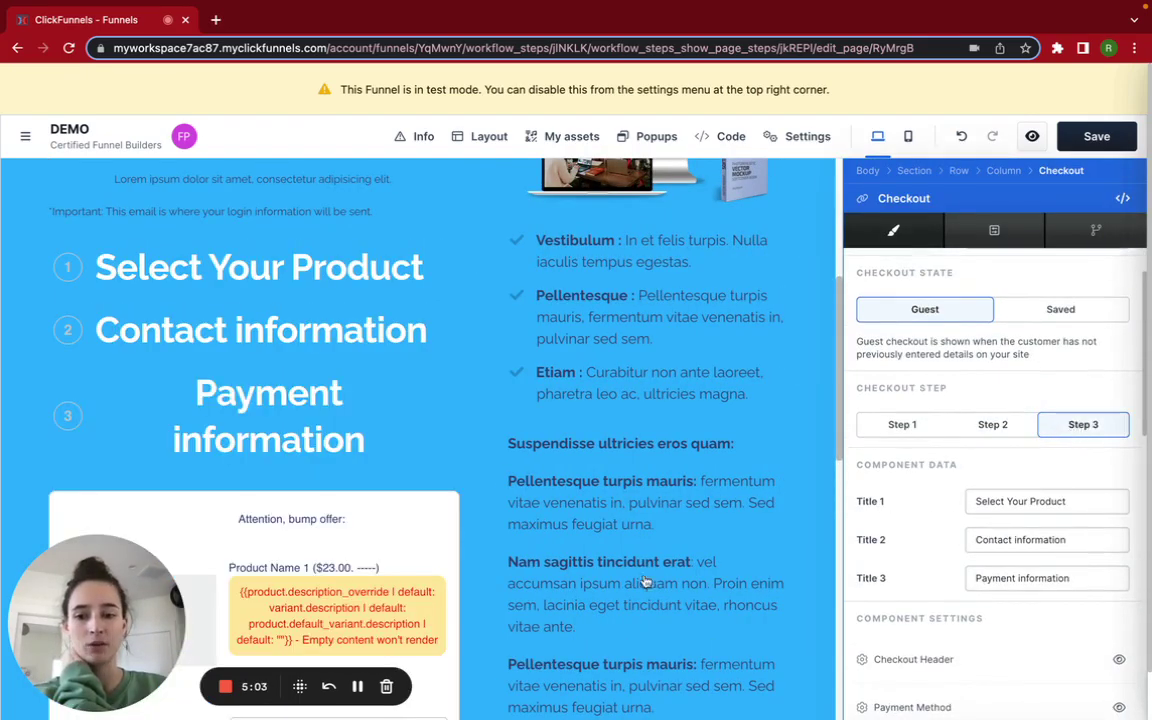
Examine Step 3's bump offers, order summary, payment methods and submit button on the page.
{"action": "scroll", "coordinate": [630, 581], "scroll_direction": "down", "scroll_amount": 3}
{"action": "scroll", "coordinate": [632, 581], "scroll_direction": "down", "scroll_amount": 5}
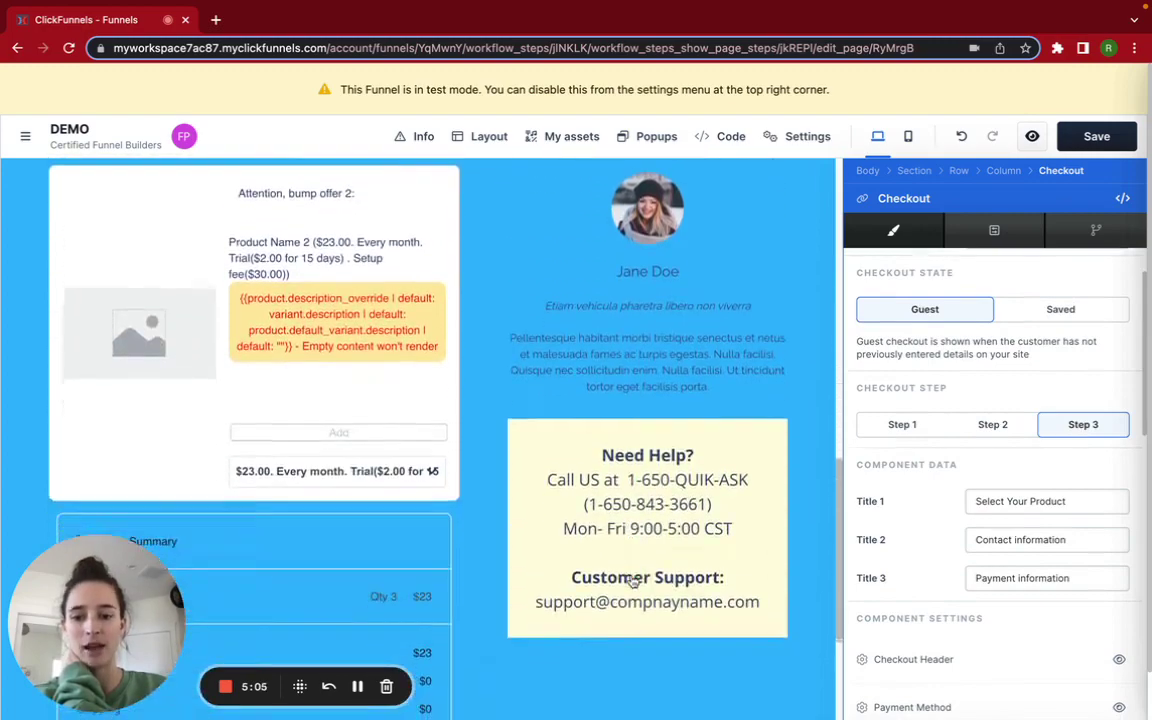
{"action": "scroll", "coordinate": [631, 580], "scroll_direction": "up", "scroll_amount": 8}
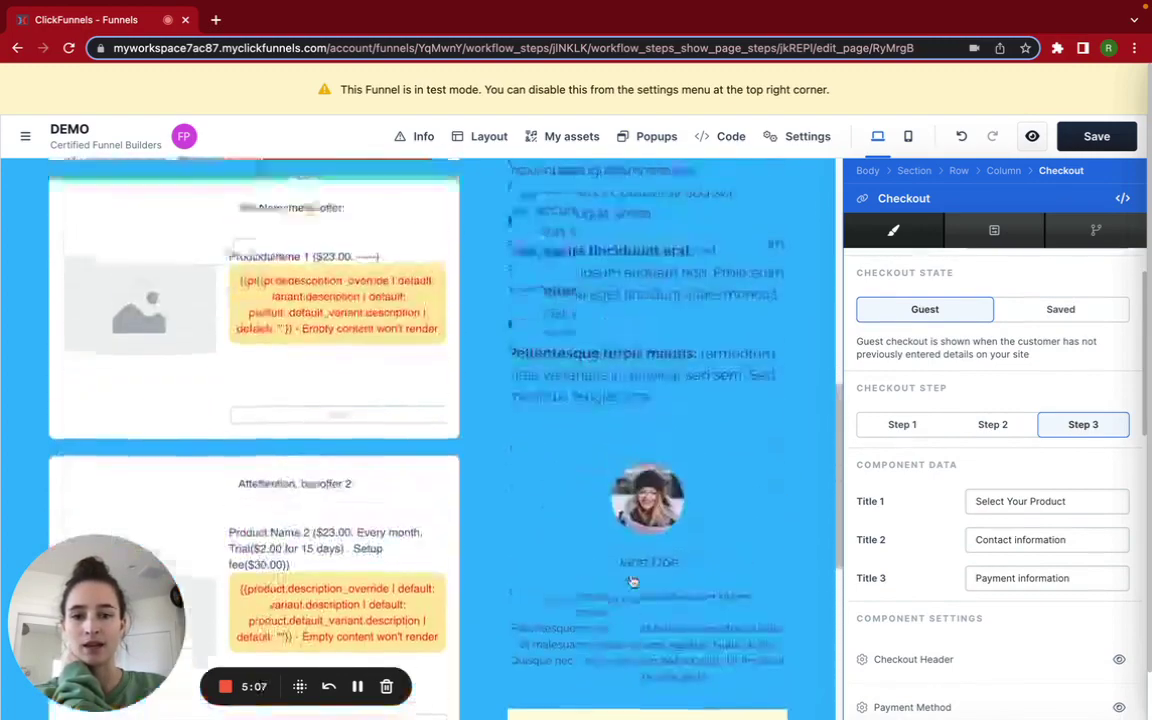
{"action": "scroll", "coordinate": [560, 560], "scroll_direction": "down", "scroll_amount": 1}
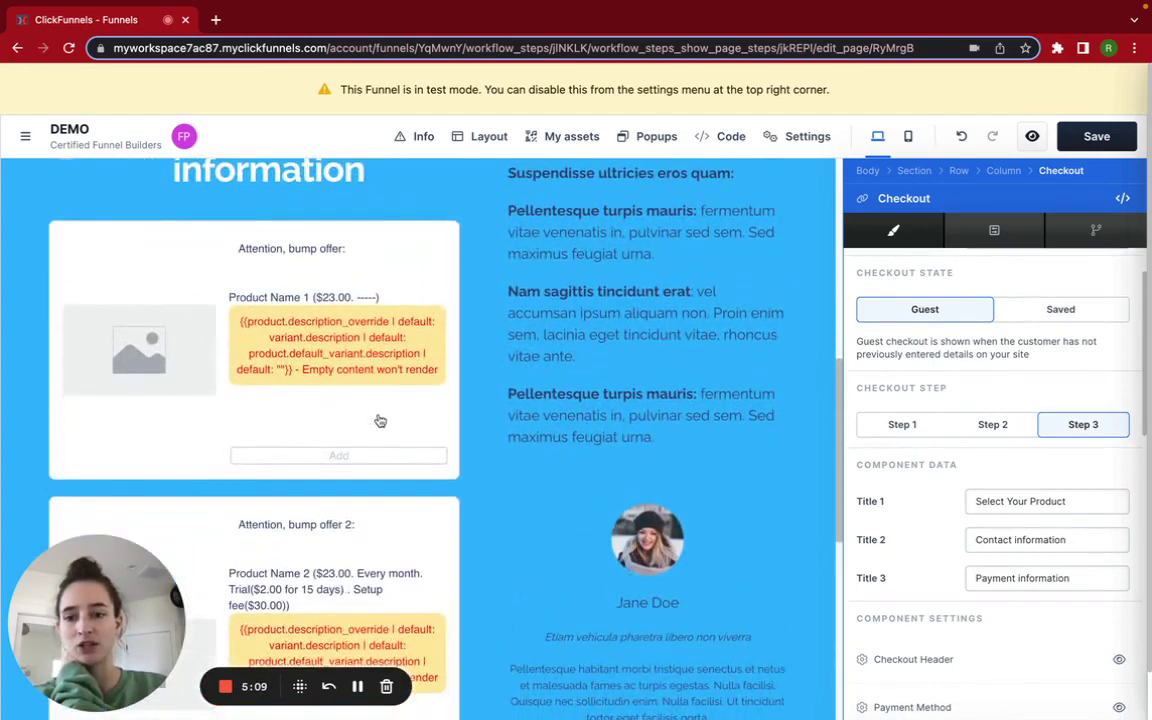
{"action": "scroll", "coordinate": [376, 412], "scroll_direction": "down", "scroll_amount": 3}
{"action": "scroll", "coordinate": [379, 430], "scroll_direction": "down", "scroll_amount": 5}
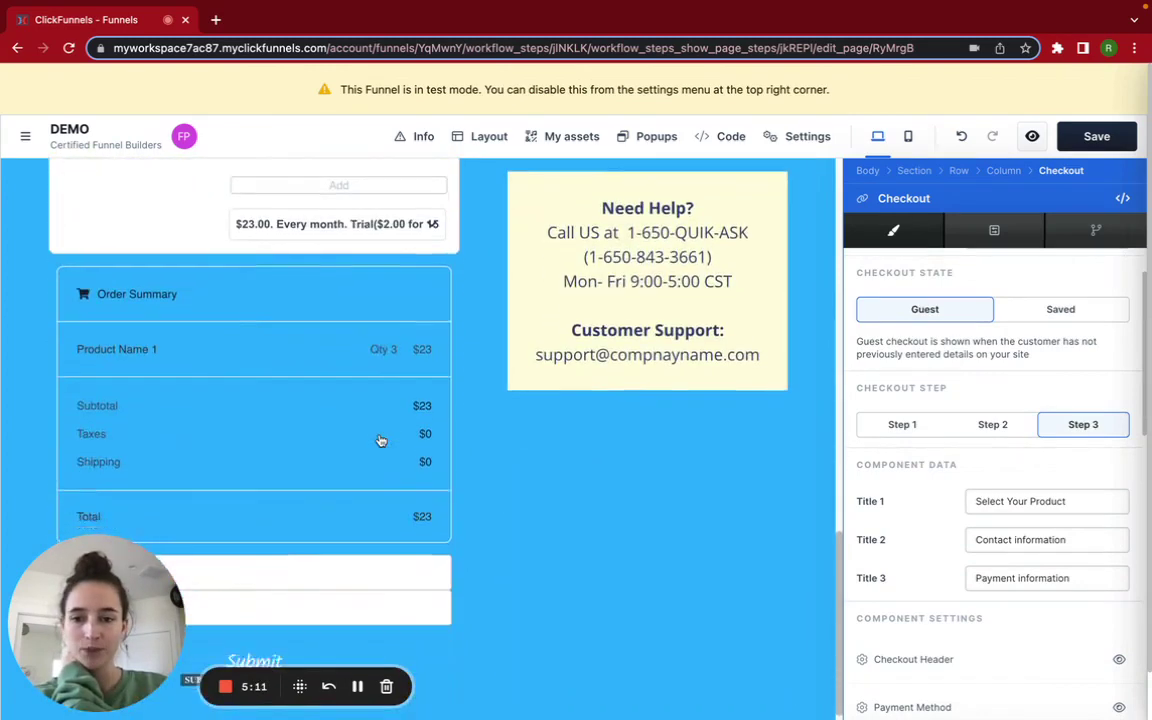
{"action": "scroll", "coordinate": [379, 430], "scroll_direction": "up", "scroll_amount": 1}
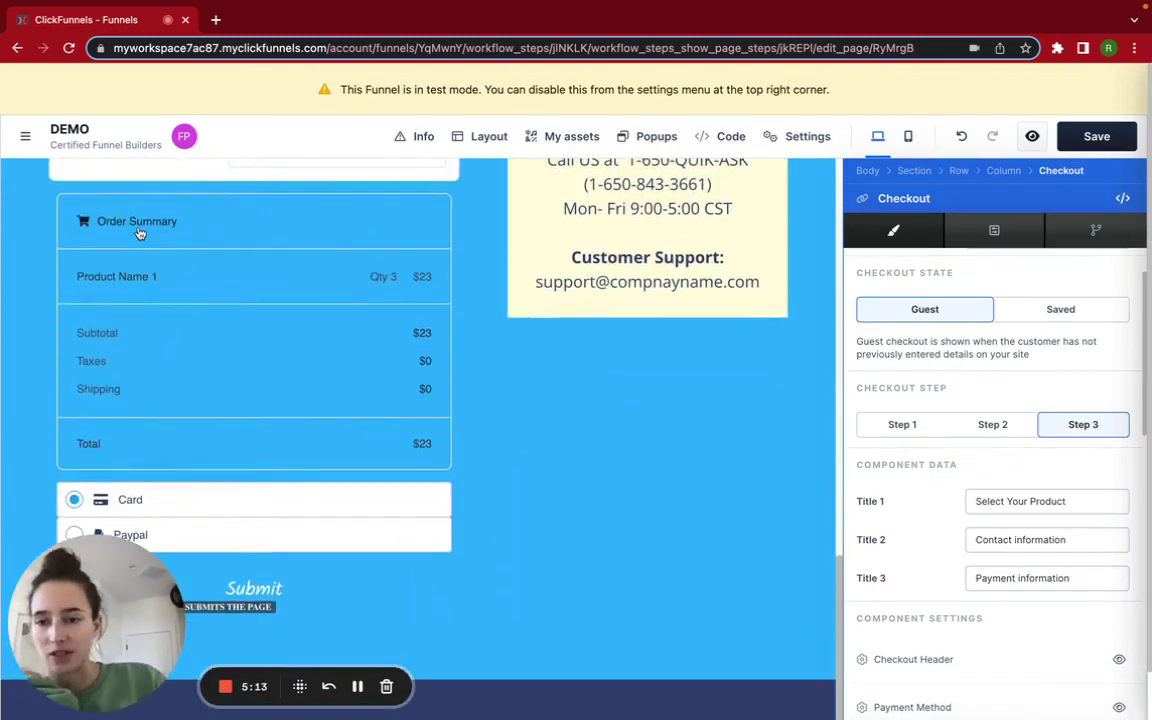
{"action": "scroll", "coordinate": [218, 437], "scroll_direction": "down", "scroll_amount": 1}
{"action": "scroll", "coordinate": [216, 437], "scroll_direction": "down", "scroll_amount": 1}
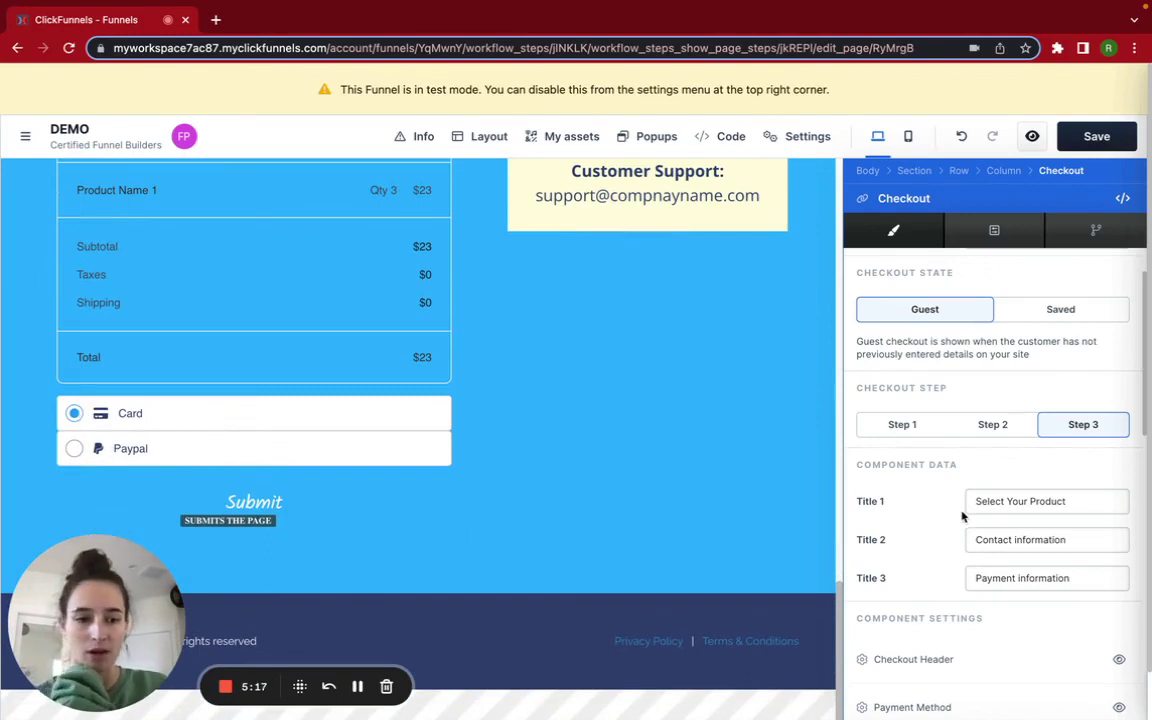
Review Step 3's component settings and locate the Payment Method and Order Bump sections on the page.
{"action": "scroll", "coordinate": [963, 516], "scroll_direction": "down", "scroll_amount": 3}
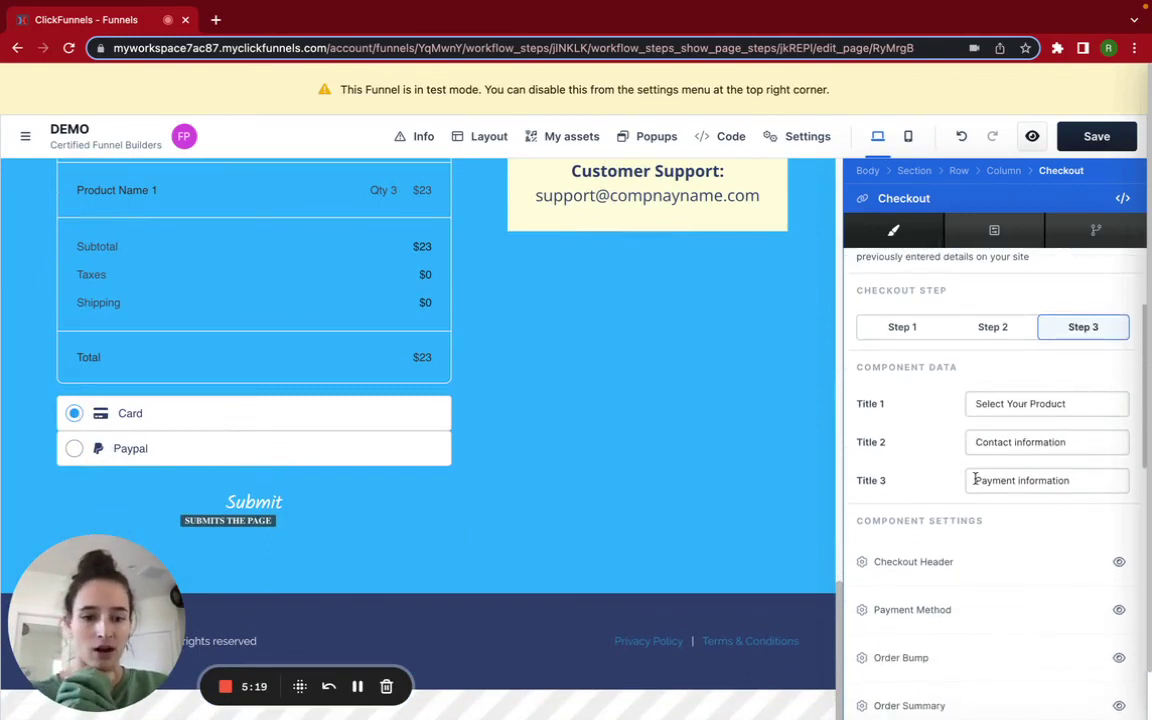
{"action": "scroll", "coordinate": [975, 479], "scroll_direction": "down", "scroll_amount": 3}
{"action": "mouse_move", "coordinate": [890, 467]}
{"action": "scroll", "coordinate": [890, 467], "scroll_direction": "down", "scroll_amount": 2}
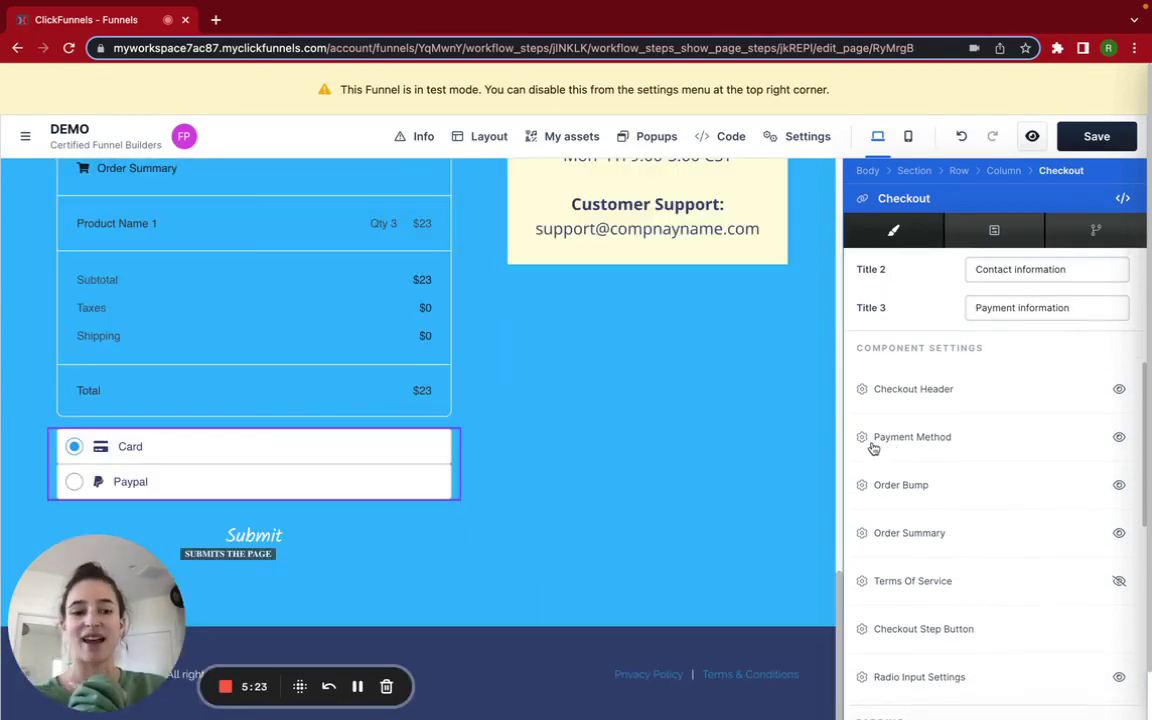
{"action": "mouse_move", "coordinate": [892, 492]}
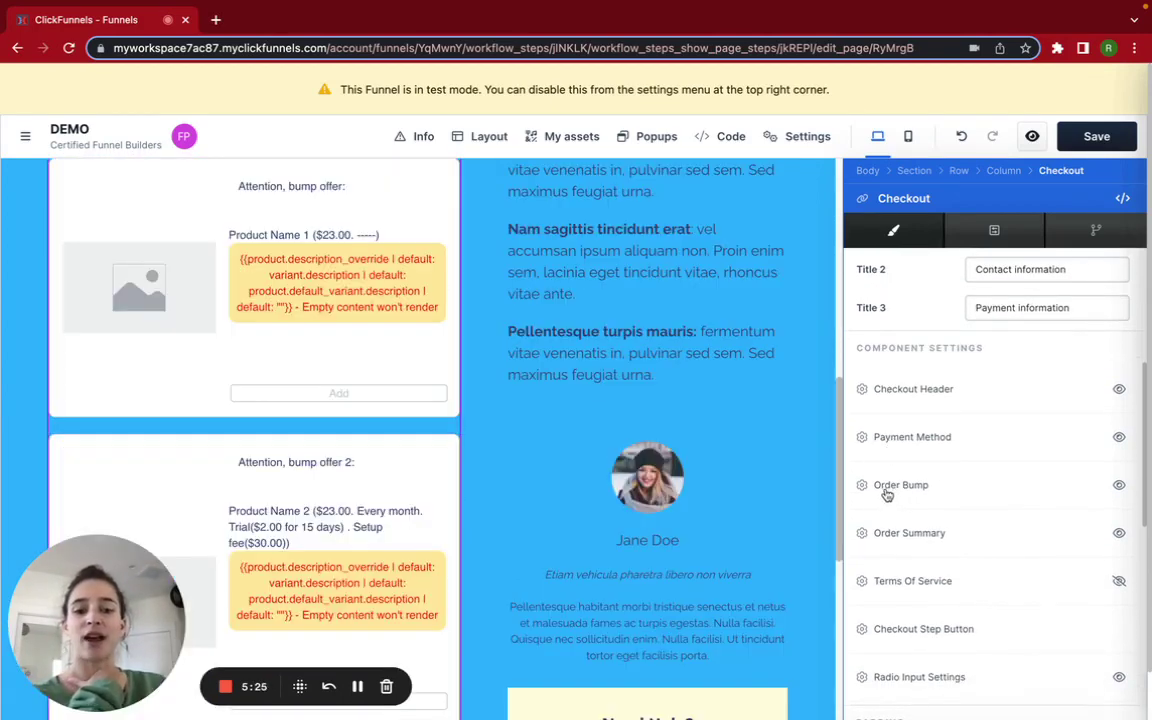
Make the Terms Of Service component visible in Step 3 and check its placement below the order summary.
{"action": "scroll", "coordinate": [886, 494], "scroll_direction": "down", "scroll_amount": 1}
{"action": "scroll", "coordinate": [888, 513], "scroll_direction": "down", "scroll_amount": 1}
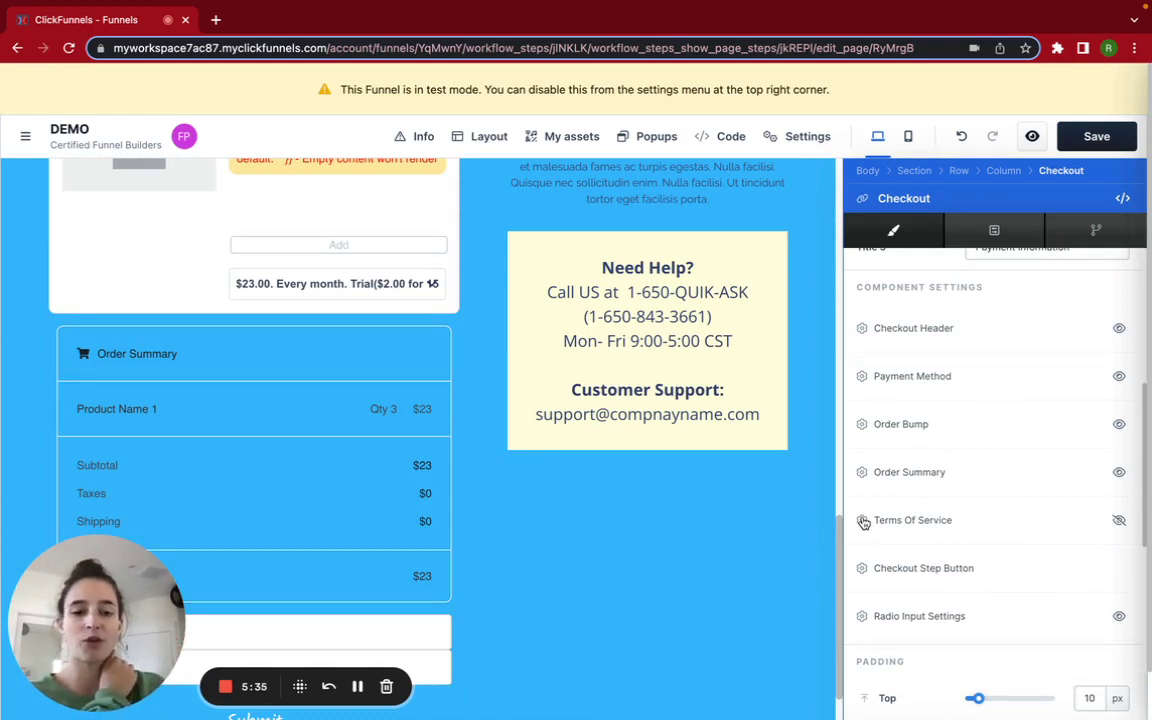
{"action": "left_click", "coordinate": [1119, 521]}
{"action": "scroll", "coordinate": [375, 563], "scroll_direction": "down", "scroll_amount": 3}
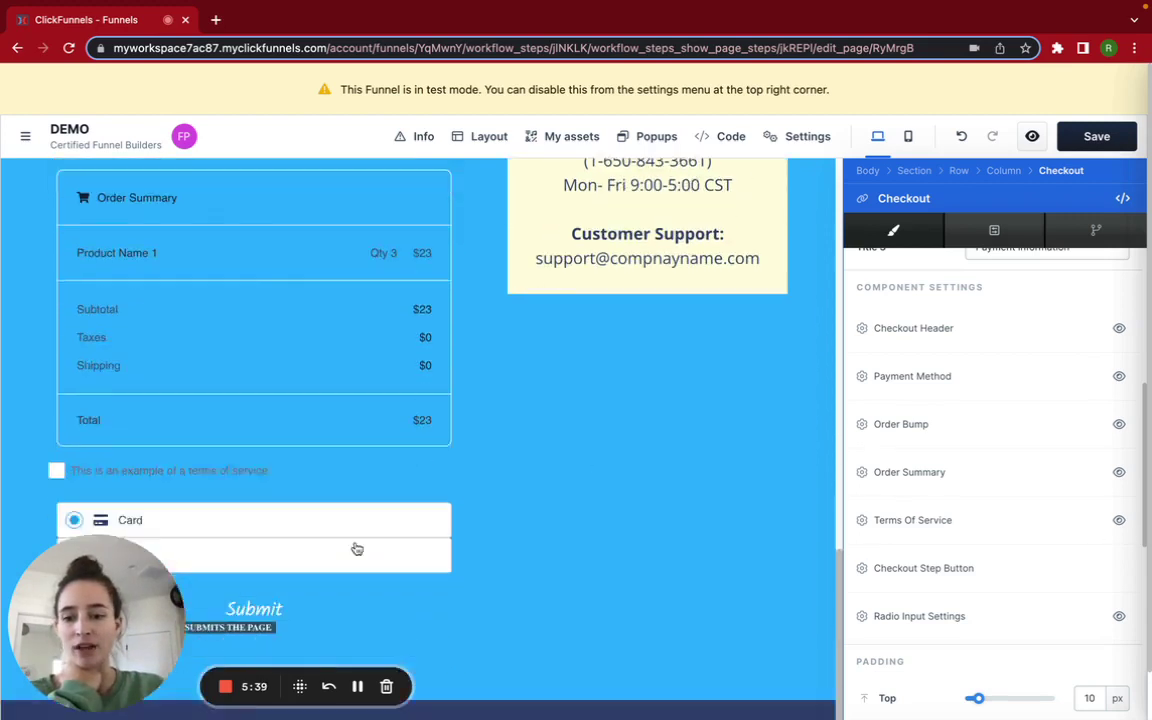
Review the Terms Of Service component's typography settings and open its example text for inline editing.
{"action": "left_click", "coordinate": [860, 521]}
{"action": "scroll", "coordinate": [993, 565], "scroll_direction": "down", "scroll_amount": 1}
{"action": "scroll", "coordinate": [993, 540], "scroll_direction": "up", "scroll_amount": 4}
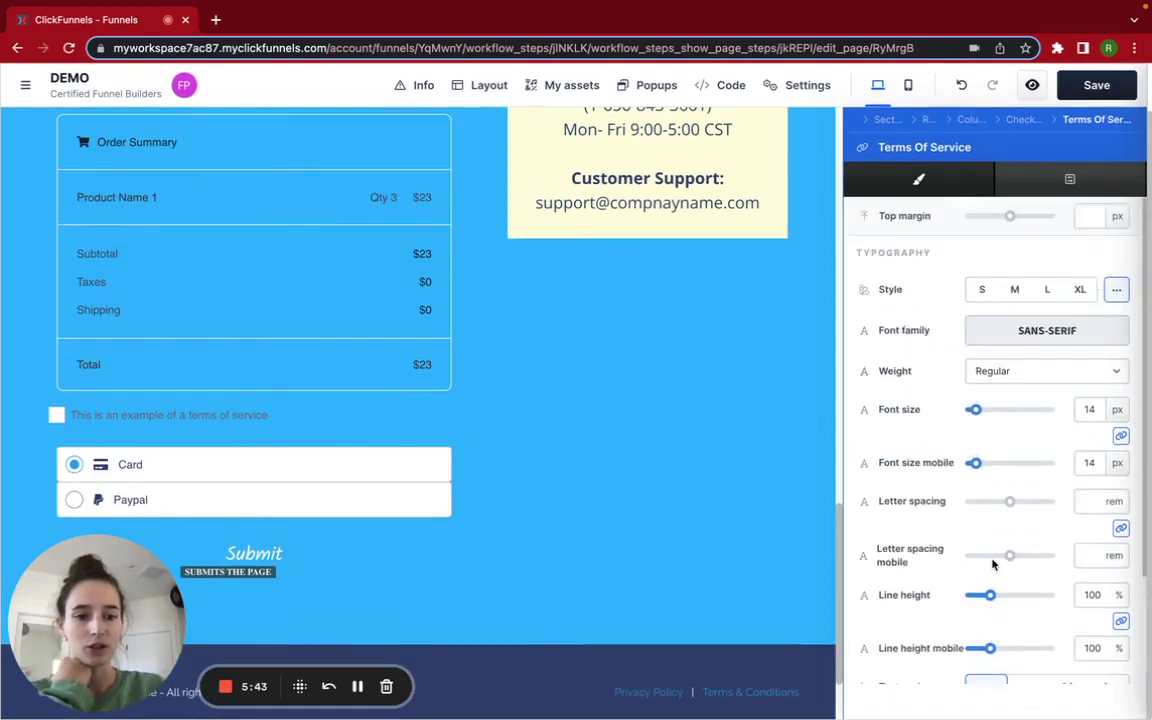
{"action": "left_click", "coordinate": [240, 466]}
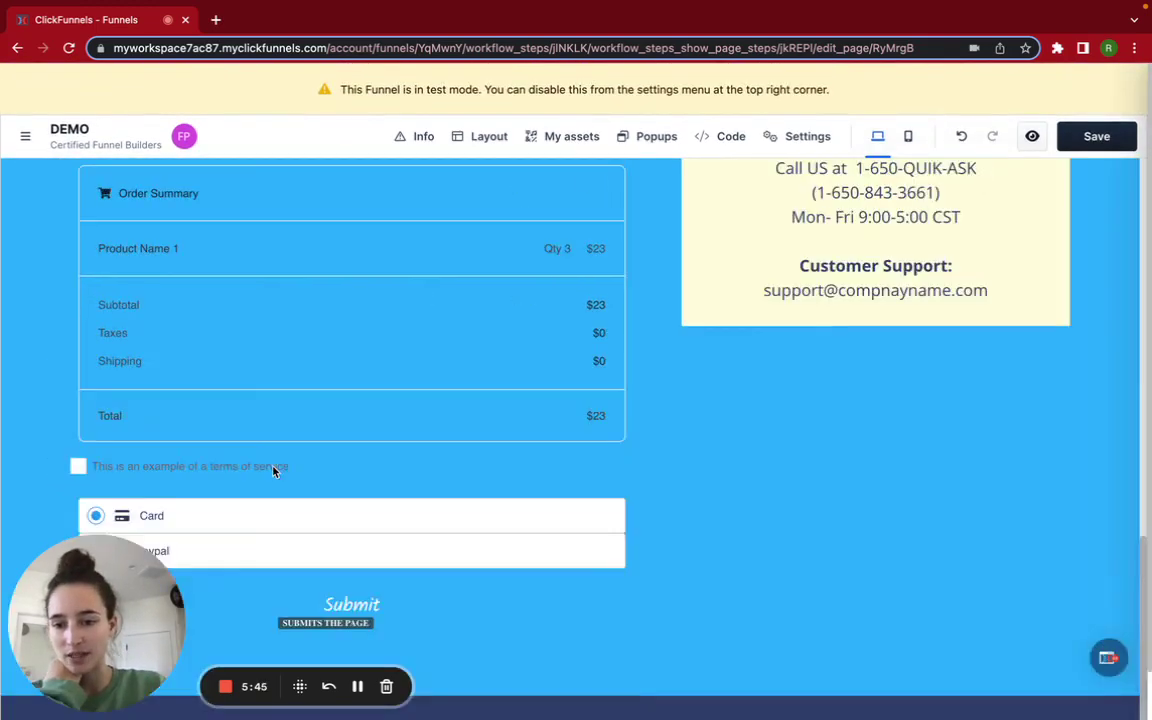
{"action": "left_click", "coordinate": [284, 466]}
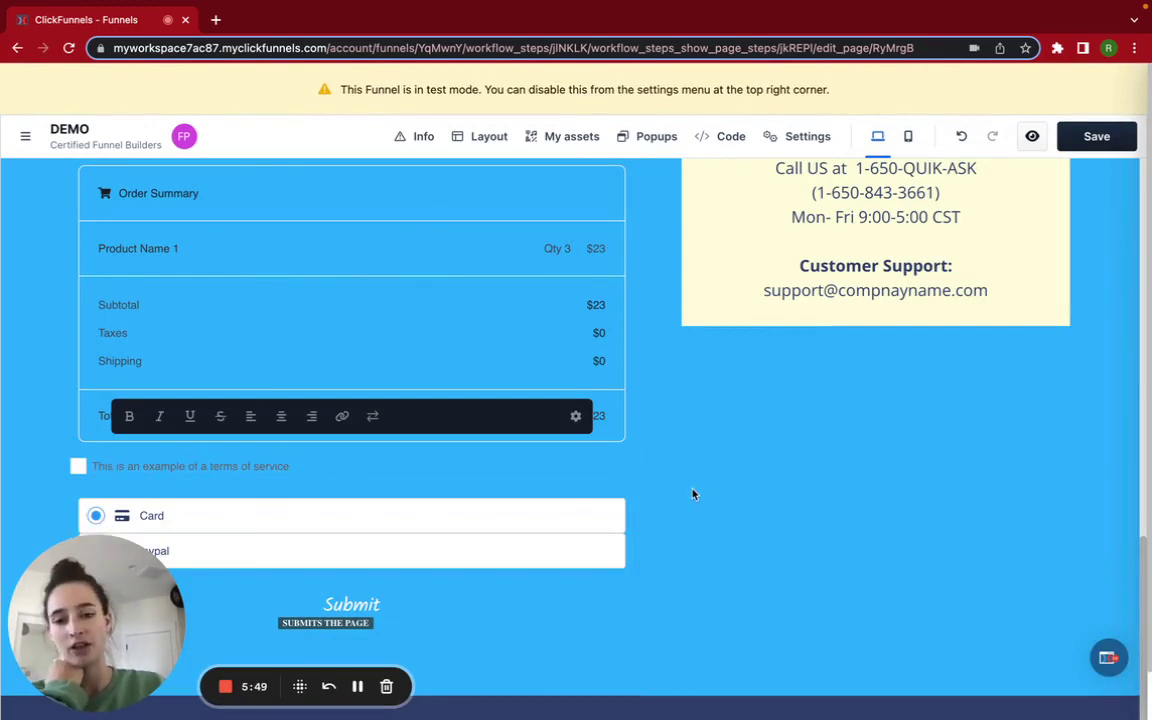
Return to the Checkout element's settings and examine the Checkout Step Button component that controls Step 3's Submit button.
{"action": "scroll", "coordinate": [610, 385], "scroll_direction": "up", "scroll_amount": 5}
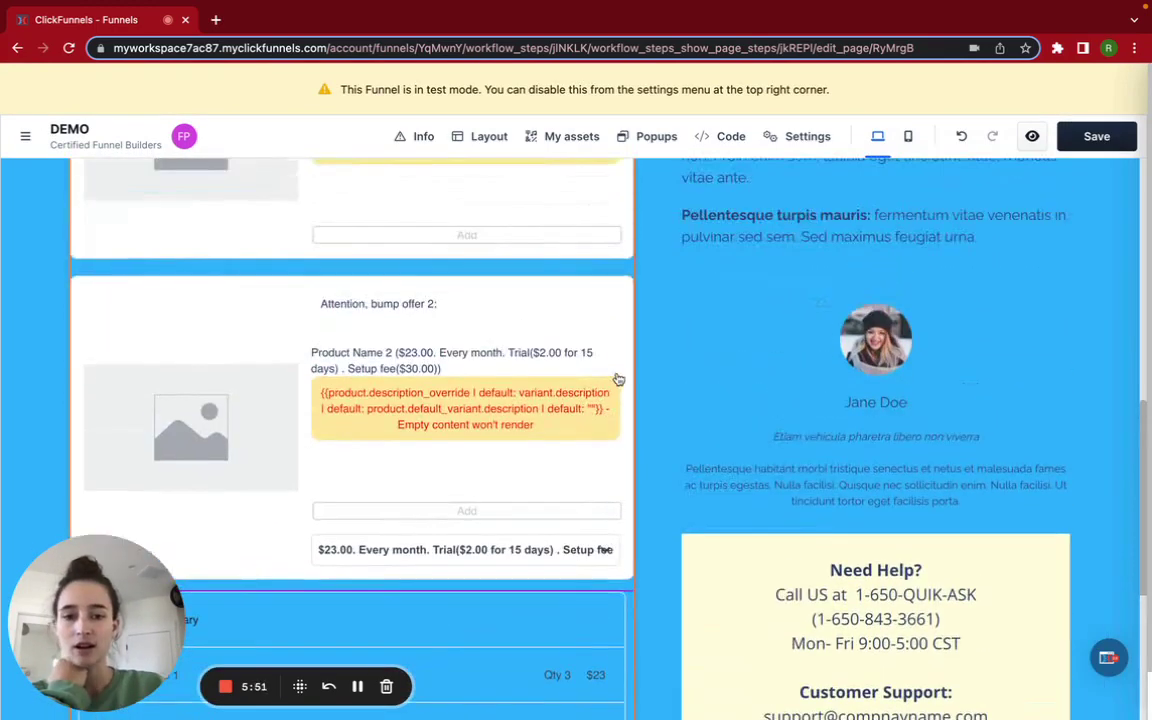
{"action": "scroll", "coordinate": [618, 379], "scroll_direction": "up", "scroll_amount": 5}
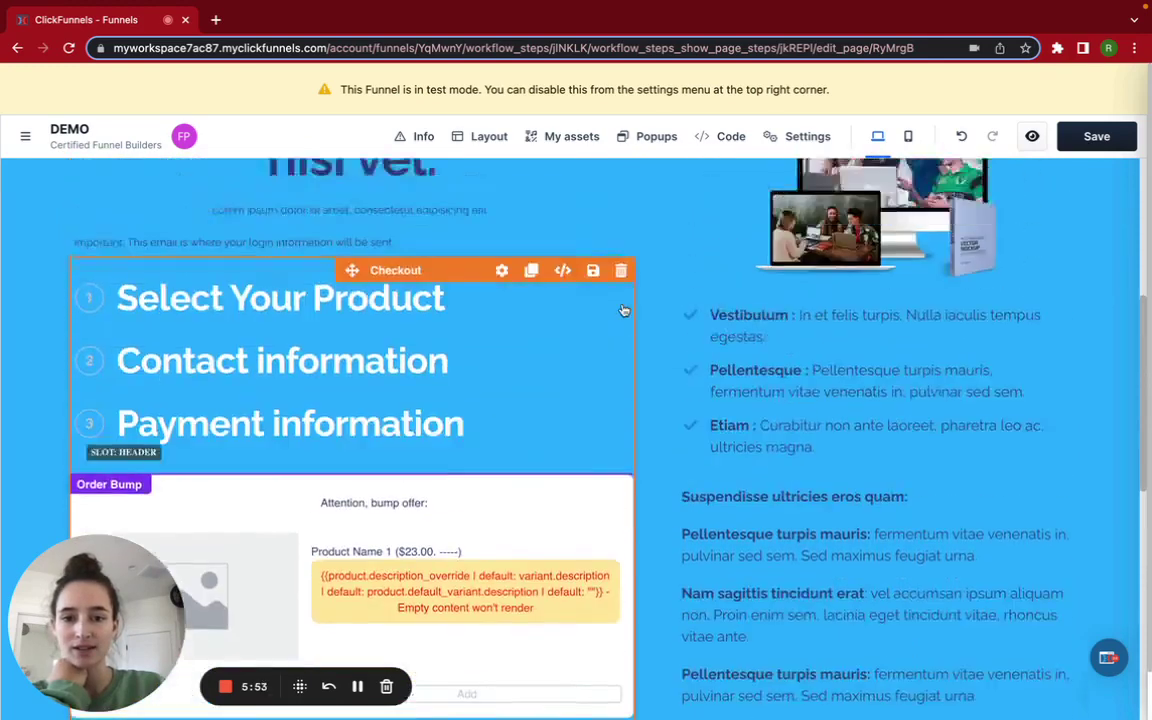
{"action": "scroll", "coordinate": [622, 310], "scroll_direction": "up", "scroll_amount": 1}
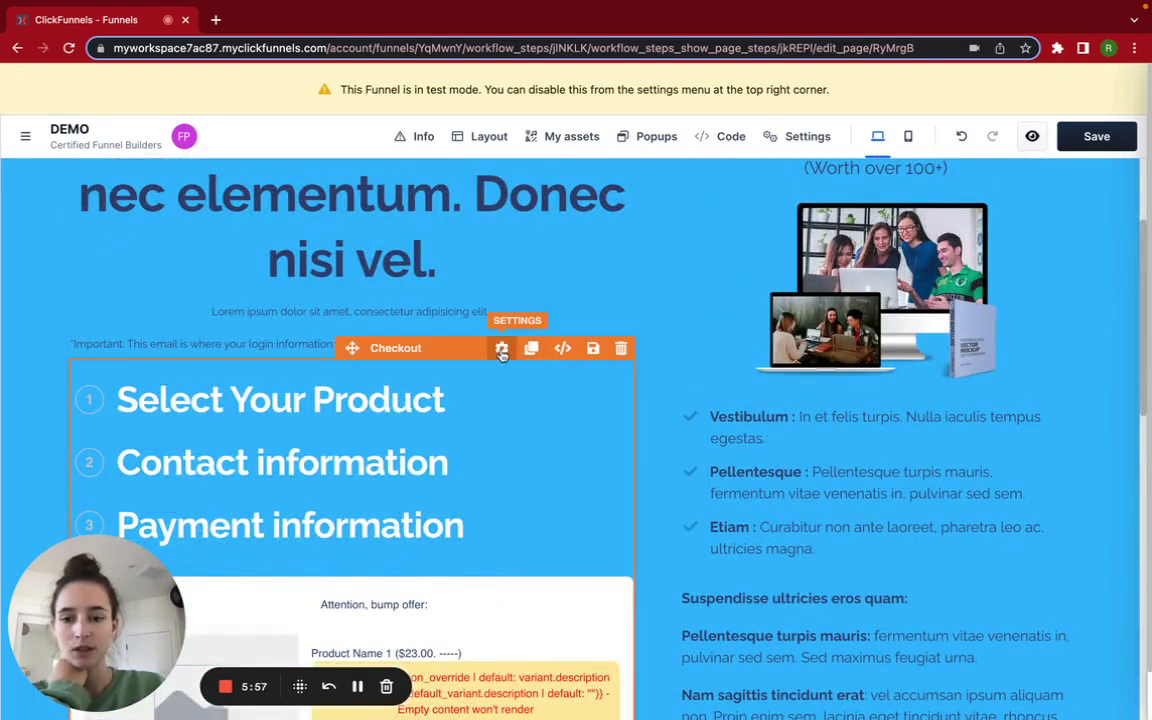
{"action": "left_click", "coordinate": [502, 350]}
{"action": "scroll", "coordinate": [1004, 440], "scroll_direction": "down", "scroll_amount": 3}
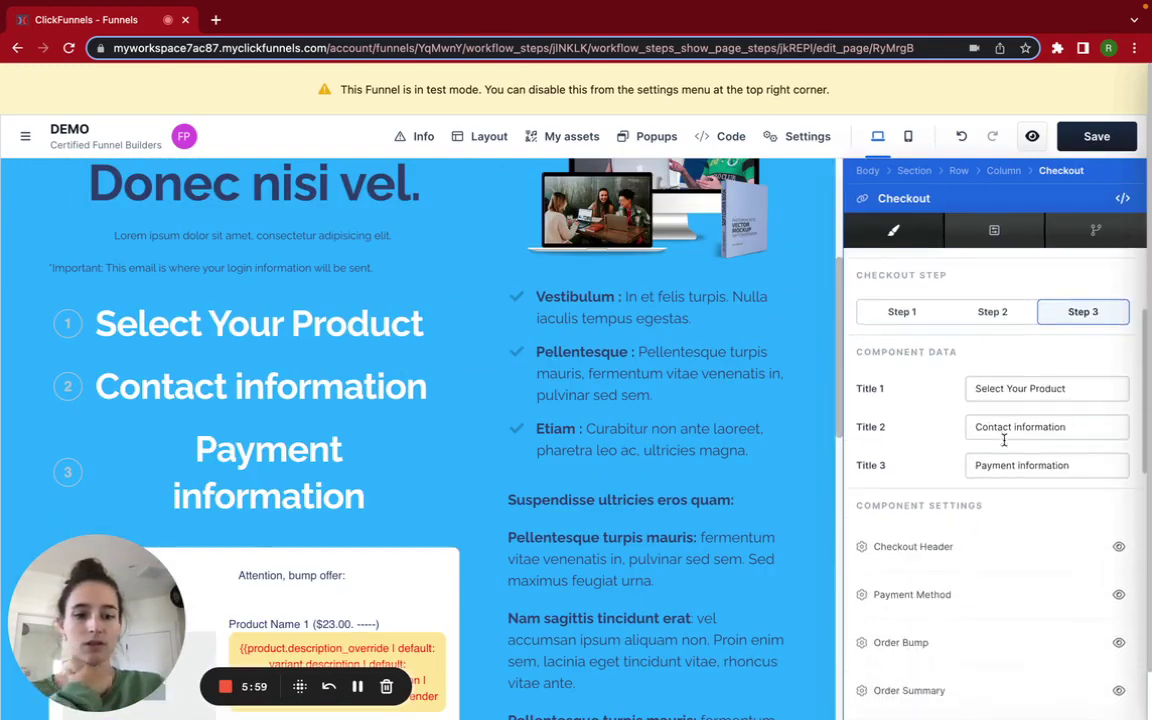
{"action": "scroll", "coordinate": [990, 450], "scroll_direction": "down", "scroll_amount": 3}
{"action": "scroll", "coordinate": [912, 580], "scroll_direction": "down", "scroll_amount": 1}
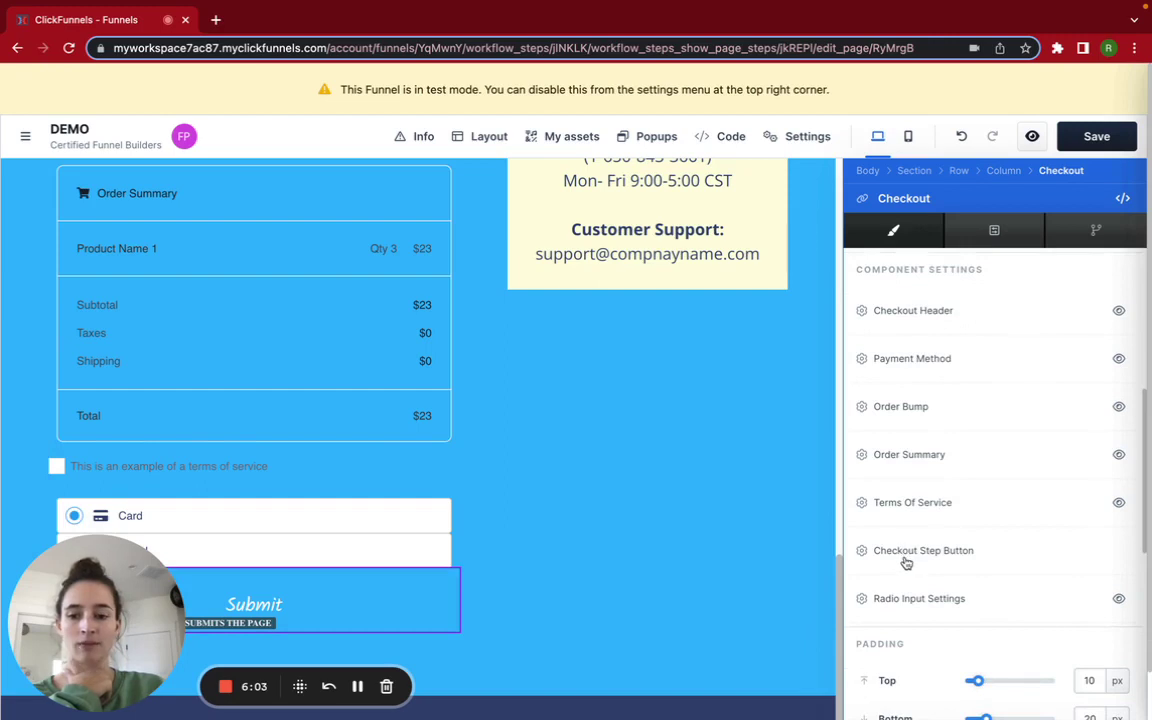
{"action": "scroll", "coordinate": [905, 560], "scroll_direction": "down", "scroll_amount": 1}
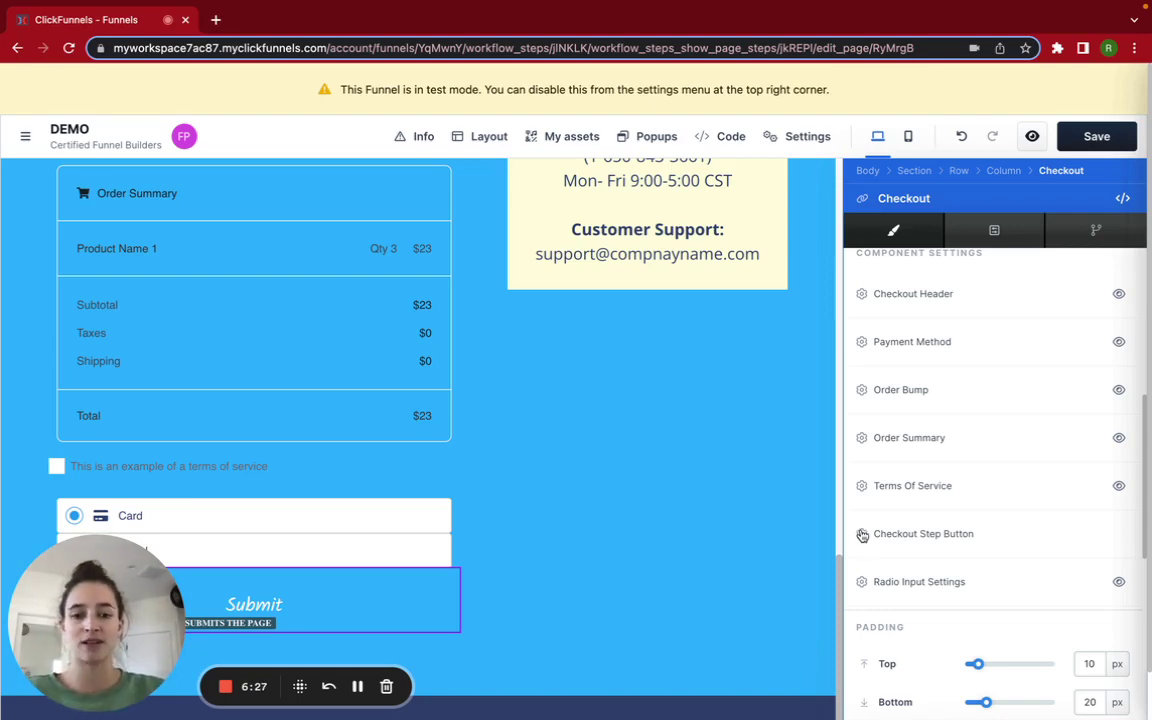
{"action": "left_click", "coordinate": [861, 533]}
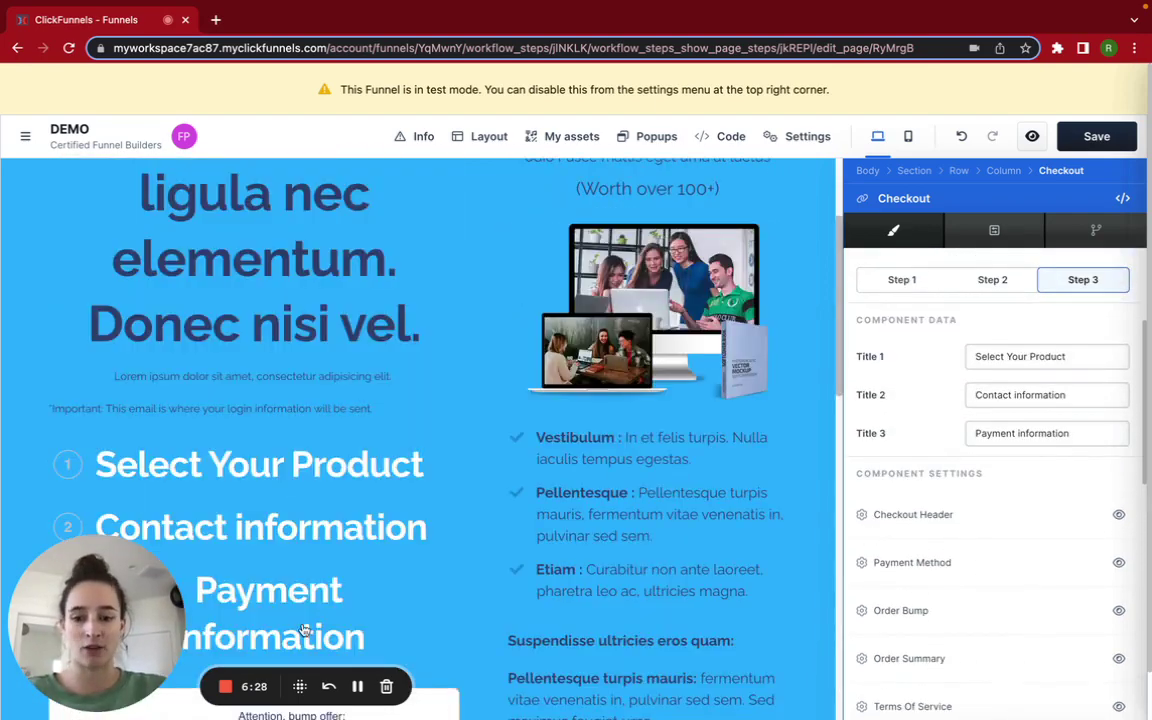
{"action": "scroll", "coordinate": [1049, 401], "scroll_direction": "down", "scroll_amount": 3}
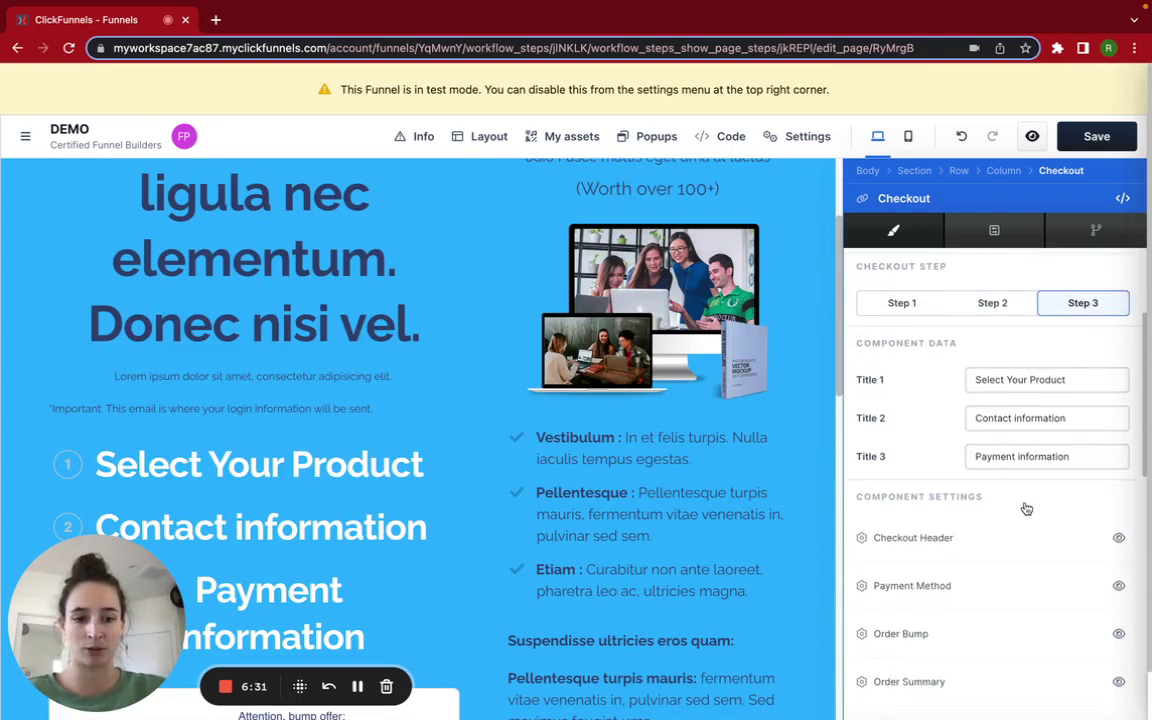
Enable the submit redirect override for the Submit state of Step 3's Checkout Step Button, leaving the destination field empty.
{"action": "scroll", "coordinate": [885, 612], "scroll_direction": "down", "scroll_amount": 2}
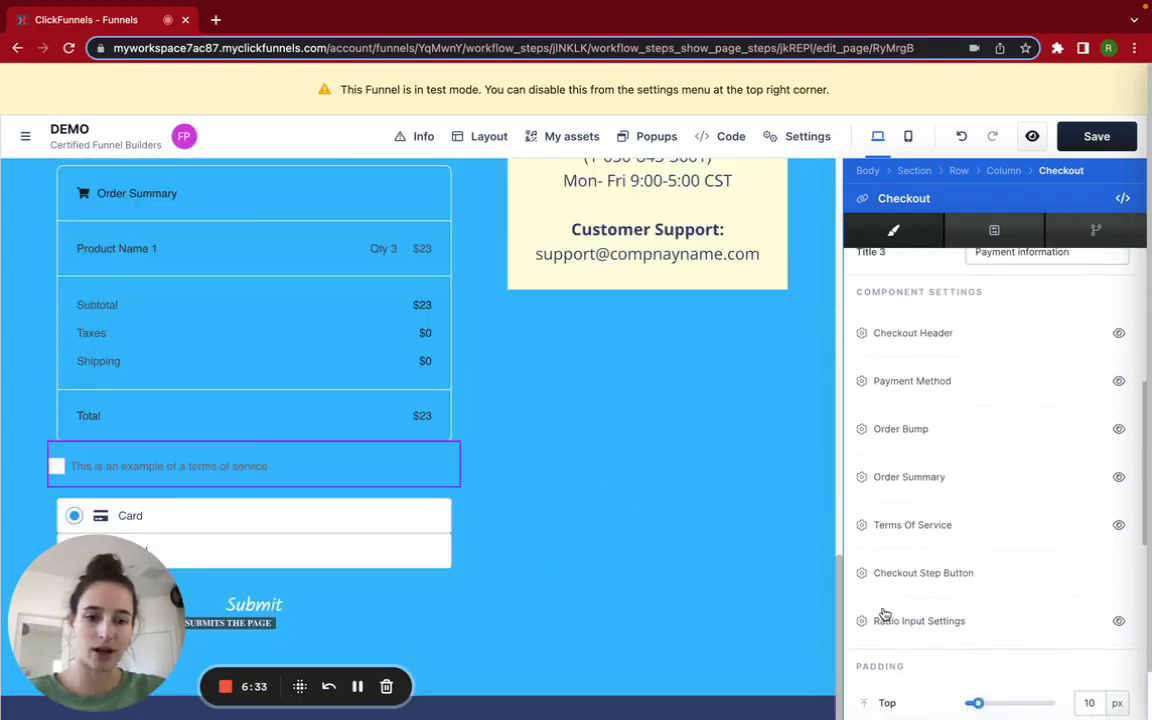
{"action": "left_click", "coordinate": [862, 574]}
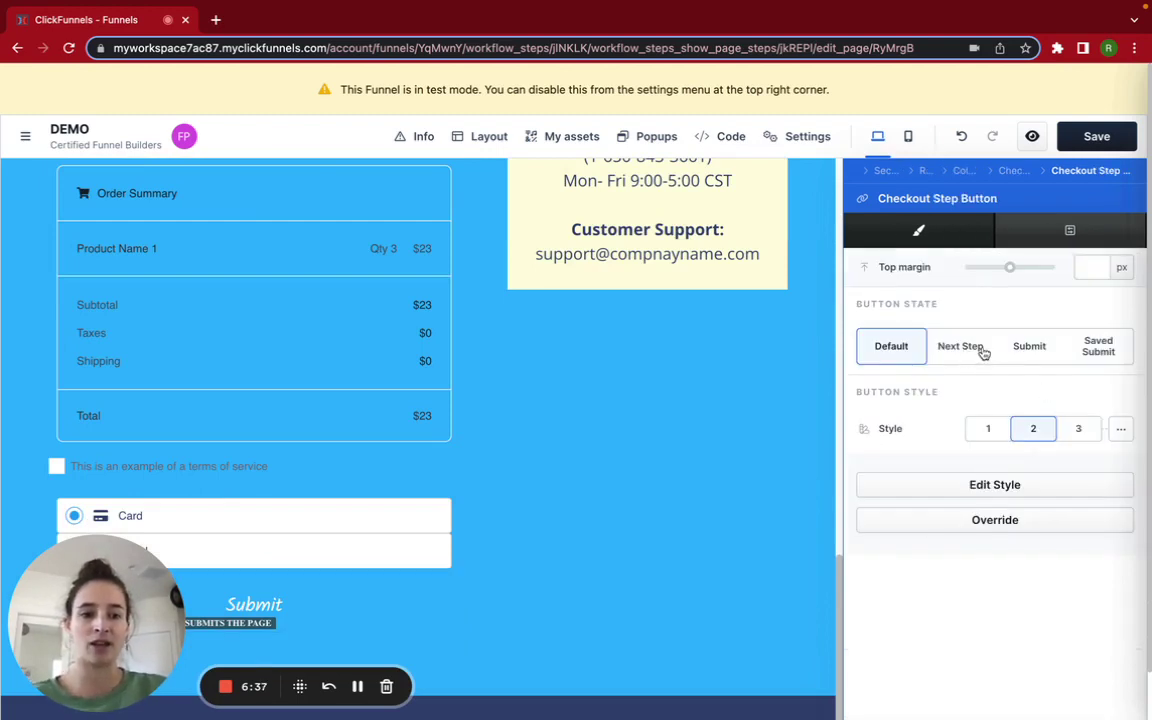
{"action": "left_click", "coordinate": [1033, 348]}
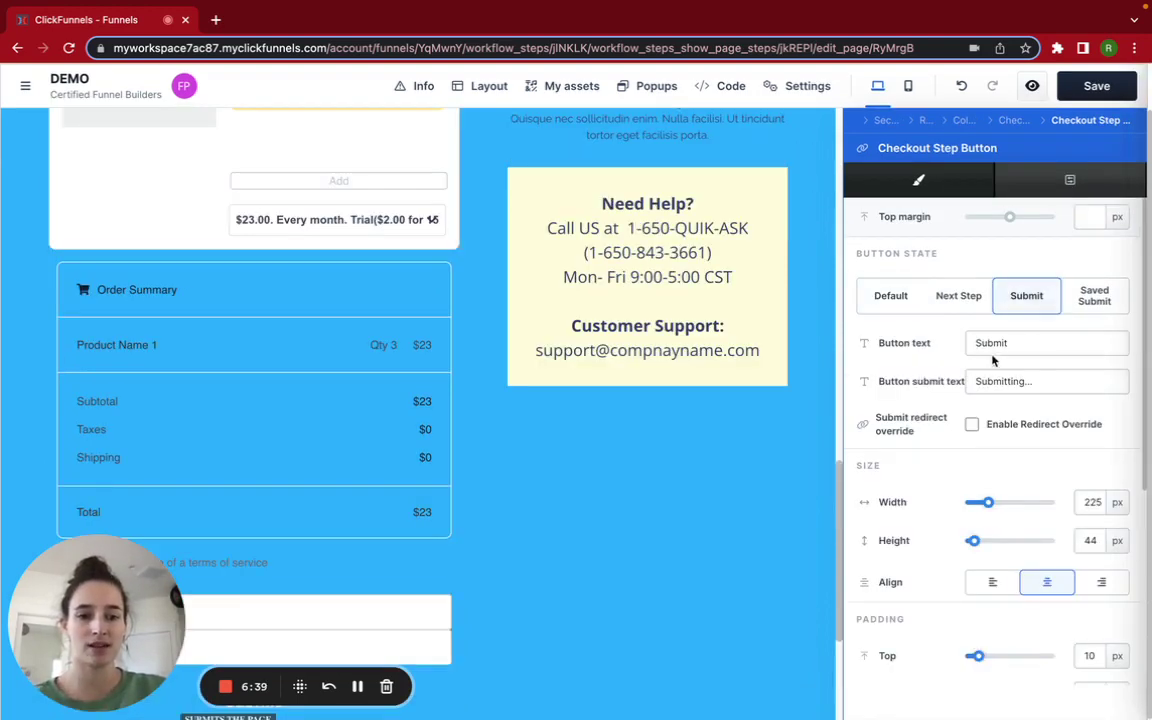
{"action": "left_click", "coordinate": [972, 428]}
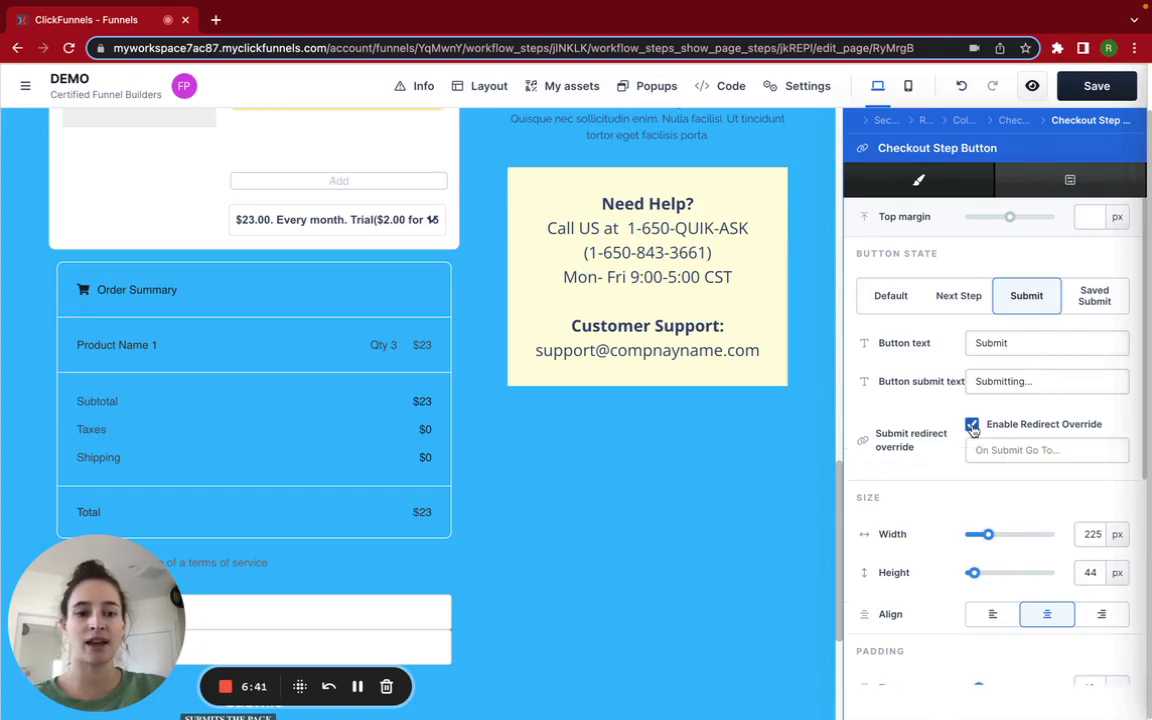
{"action": "scroll", "coordinate": [969, 450], "scroll_direction": "down", "scroll_amount": 1}
{"action": "left_click", "coordinate": [973, 428]}
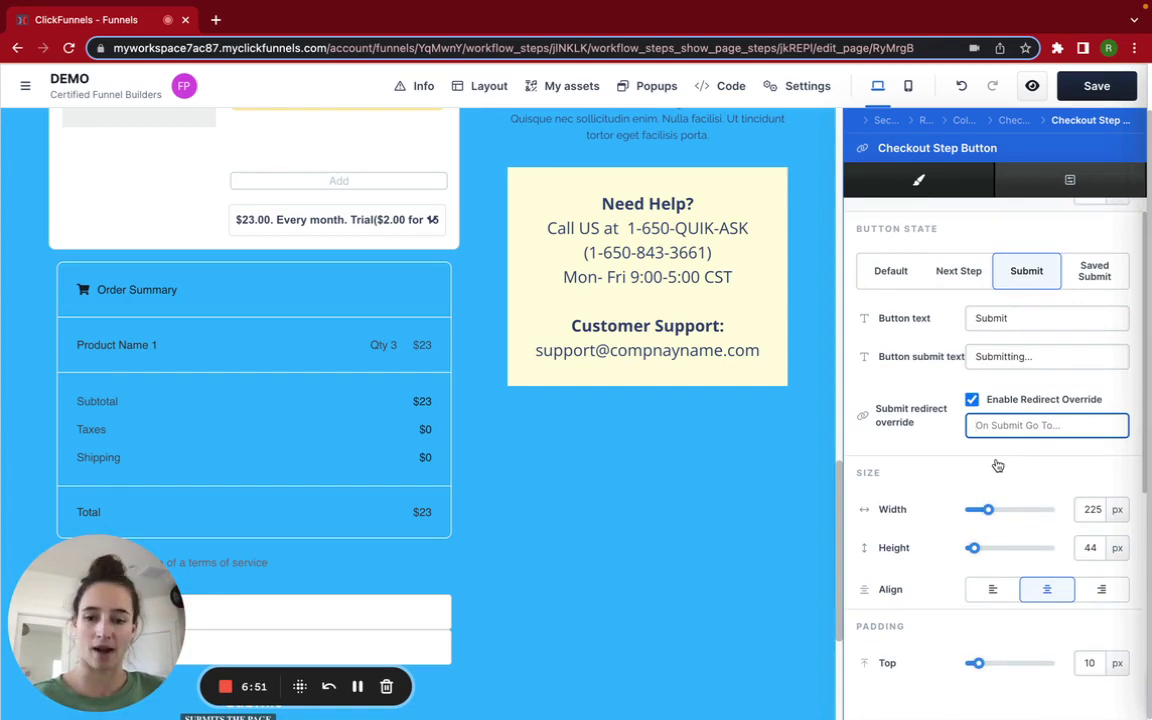
{"action": "left_click", "coordinate": [658, 478]}
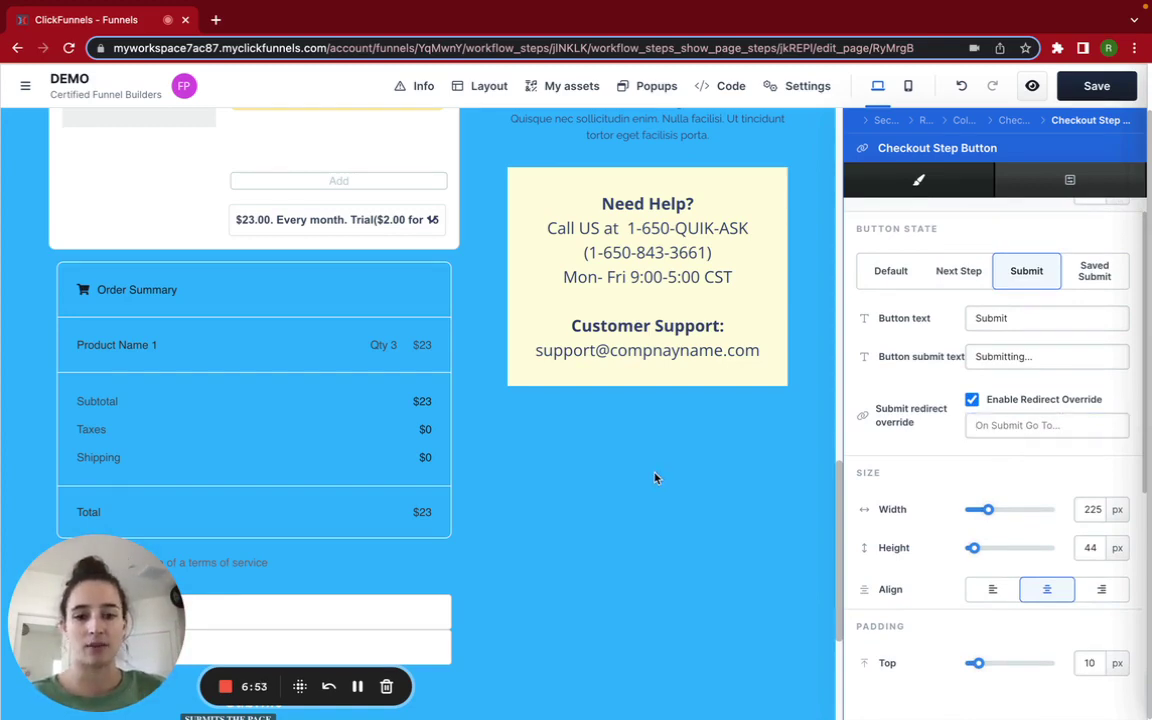
Preview the DEMO page, review the FunnelPrimeX product choices, and advance the order form to the Contact information step.
{"action": "scroll", "coordinate": [347, 484], "scroll_direction": "up", "scroll_amount": 3}
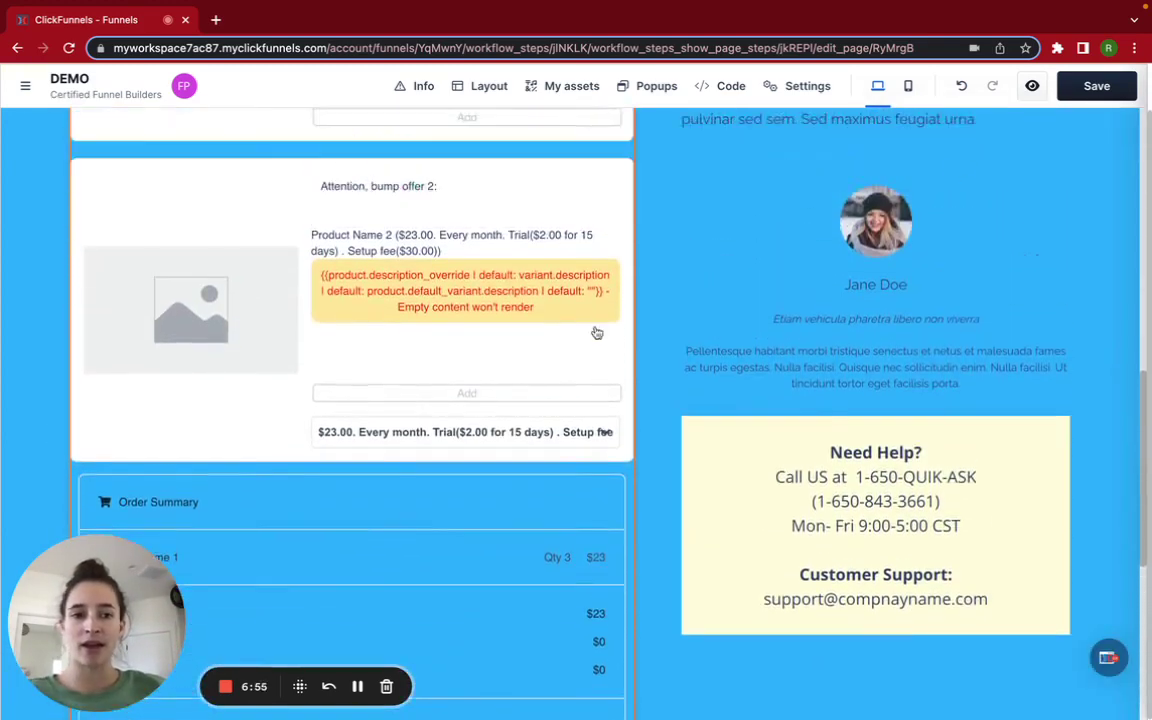
{"action": "left_click", "coordinate": [1031, 89]}
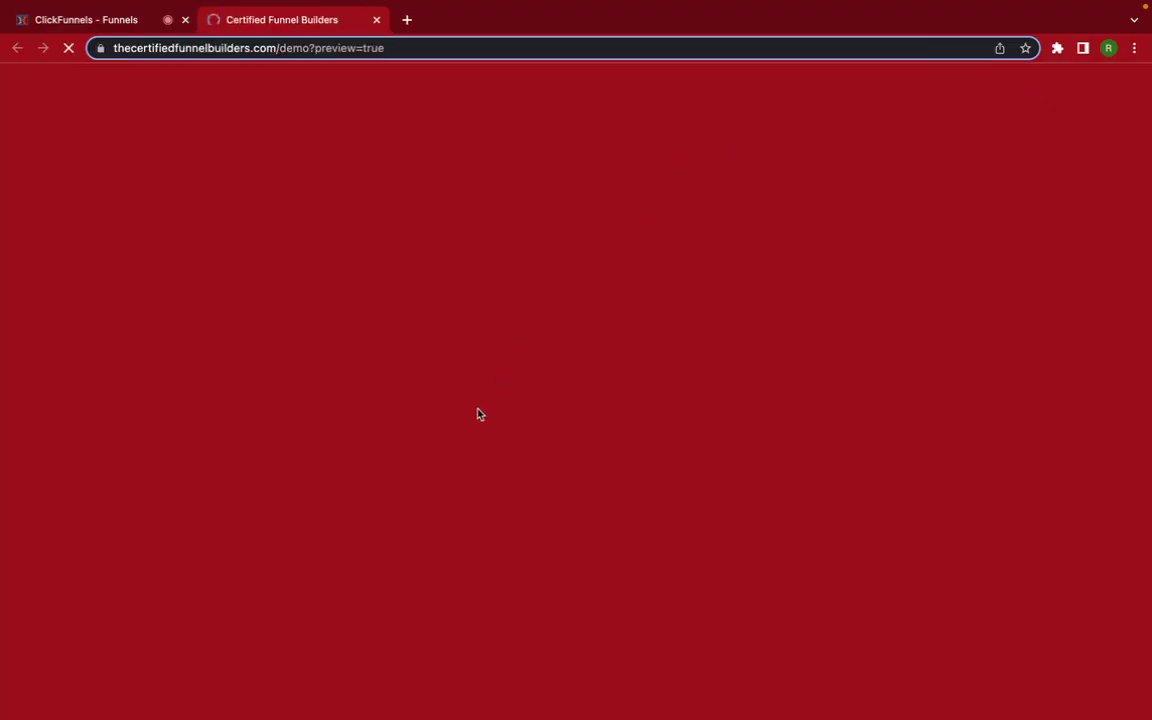
{"action": "scroll", "coordinate": [478, 412], "scroll_direction": "down", "scroll_amount": 5}
{"action": "scroll", "coordinate": [478, 412], "scroll_direction": "down", "scroll_amount": 3}
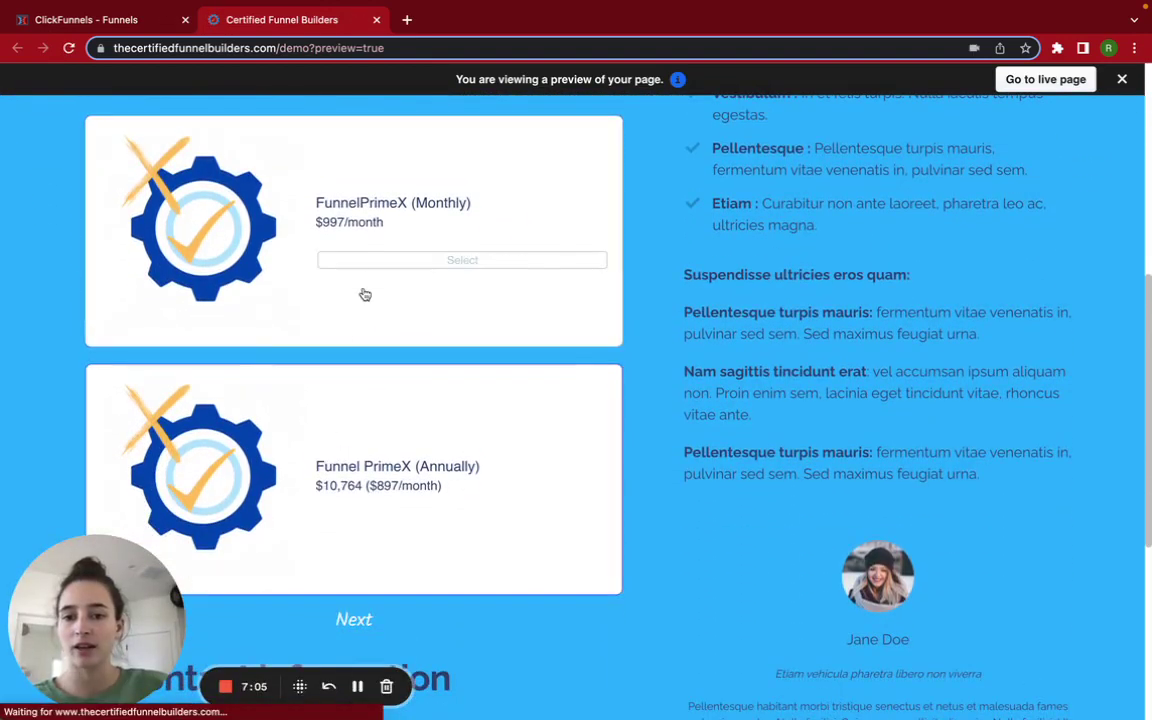
{"action": "scroll", "coordinate": [380, 393], "scroll_direction": "down", "scroll_amount": 3}
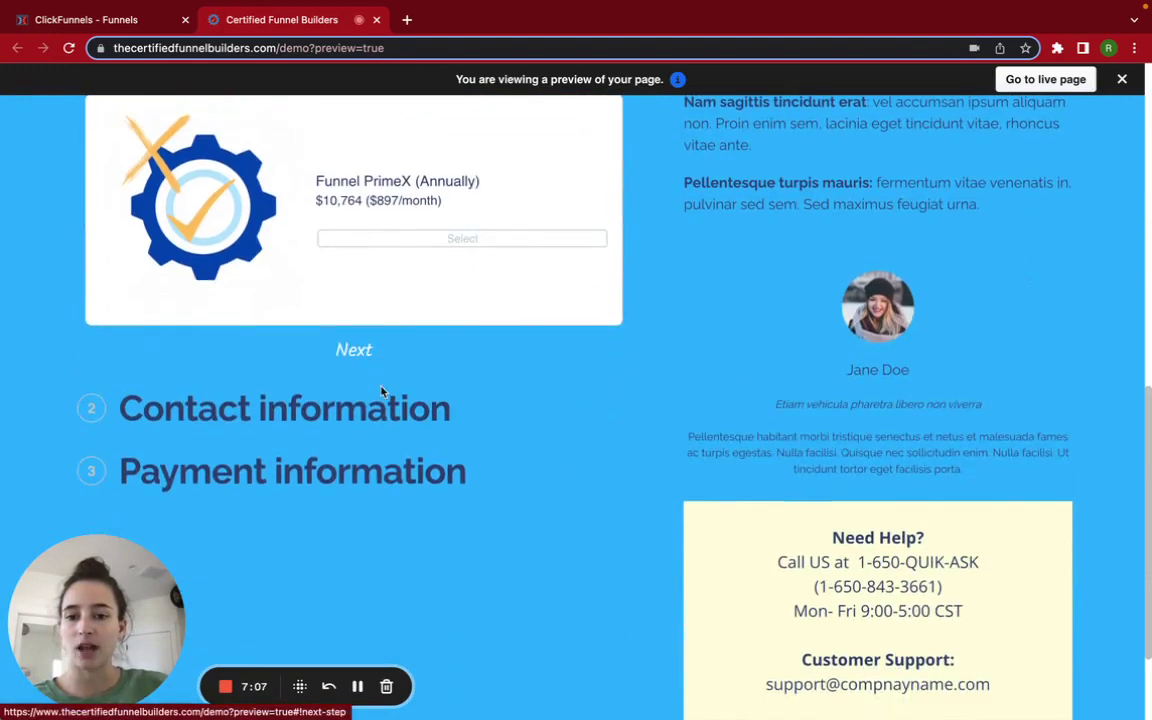
{"action": "scroll", "coordinate": [380, 390], "scroll_direction": "up", "scroll_amount": 3}
{"action": "scroll", "coordinate": [372, 400], "scroll_direction": "down", "scroll_amount": 2}
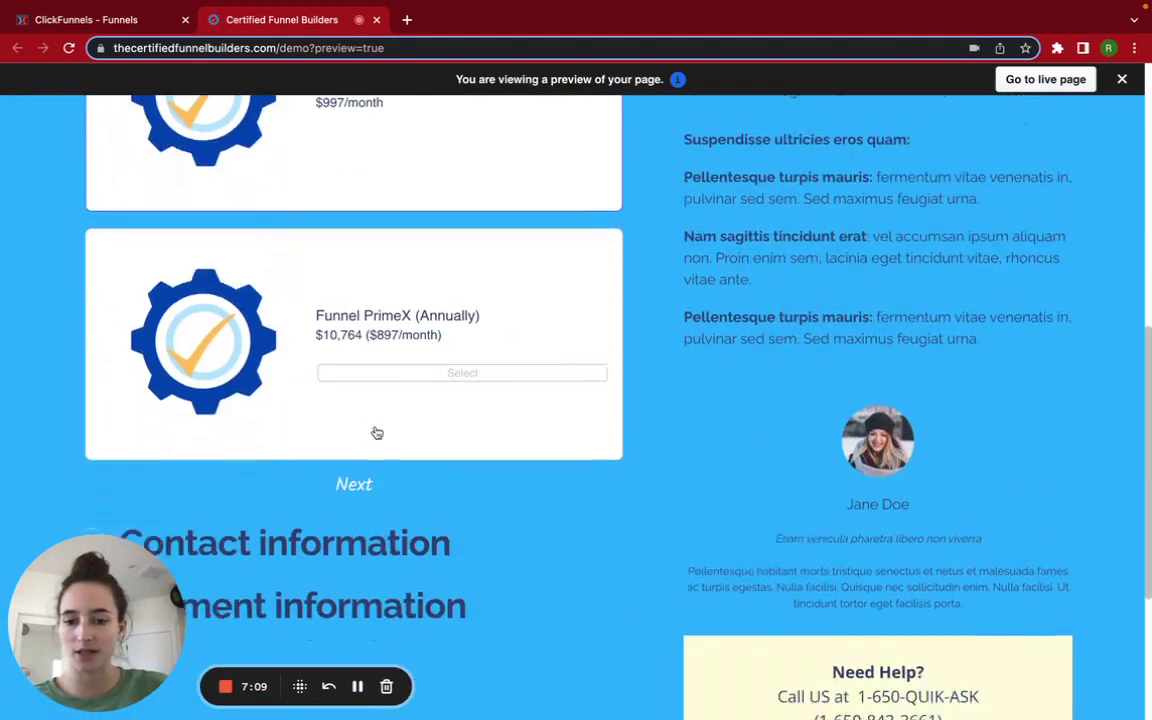
{"action": "left_click", "coordinate": [362, 447]}
{"action": "scroll", "coordinate": [362, 449], "scroll_direction": "down", "scroll_amount": 1}
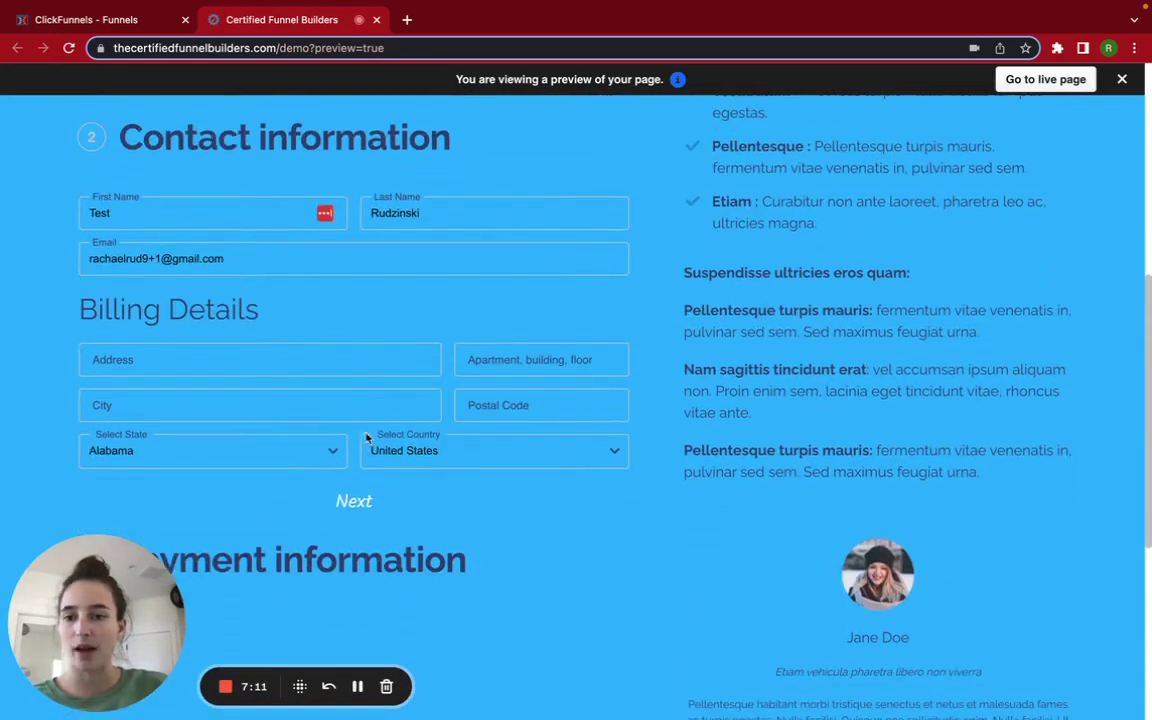
Return to the ClickFunnels page editor and review the order bumps and the three checkout headers.
{"action": "left_click", "coordinate": [95, 21]}
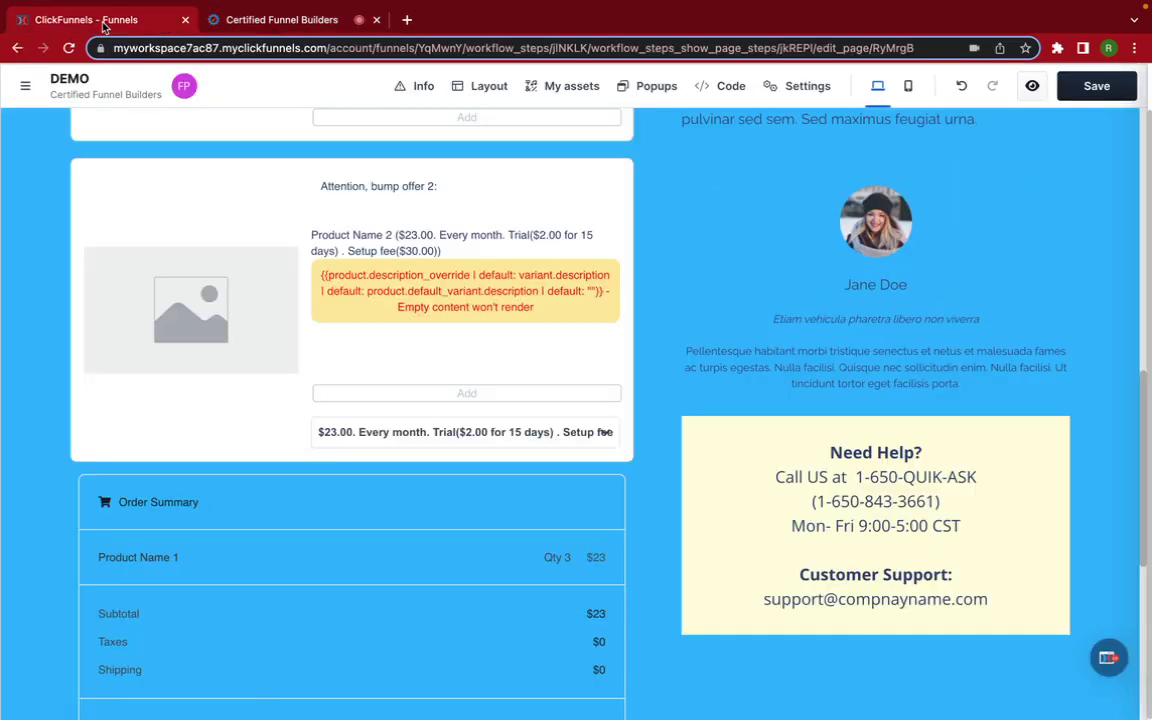
{"action": "scroll", "coordinate": [576, 336], "scroll_direction": "up", "scroll_amount": 4}
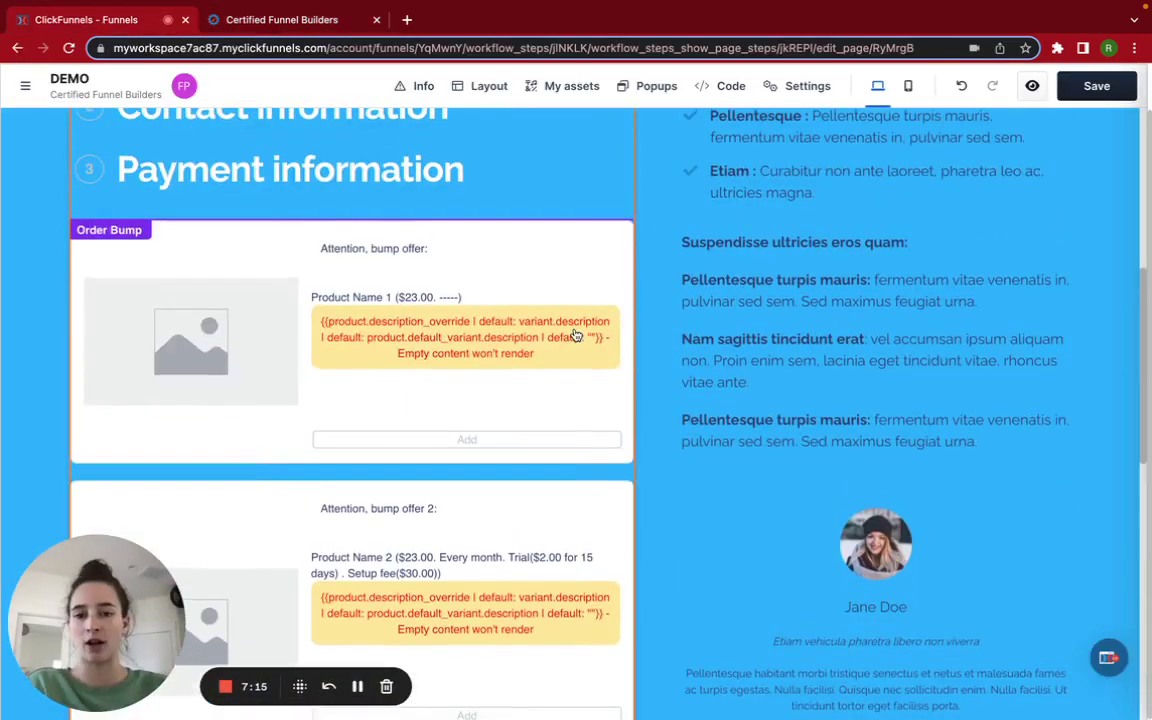
{"action": "scroll", "coordinate": [634, 181], "scroll_direction": "up", "scroll_amount": 2}
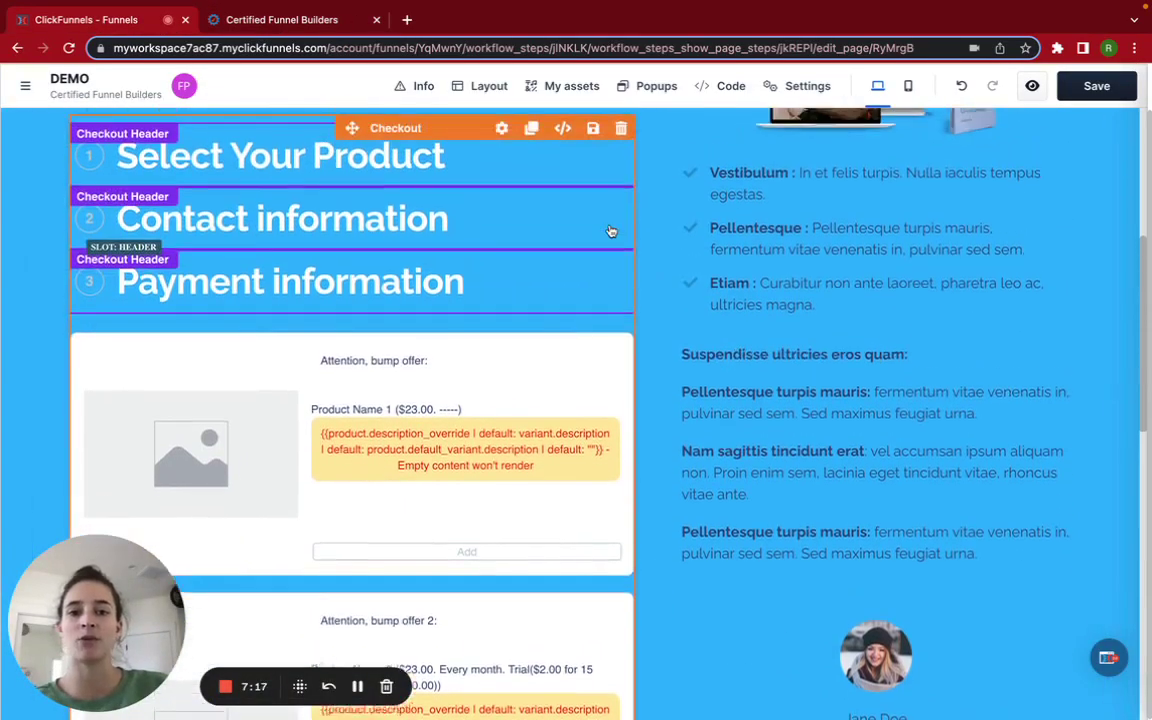